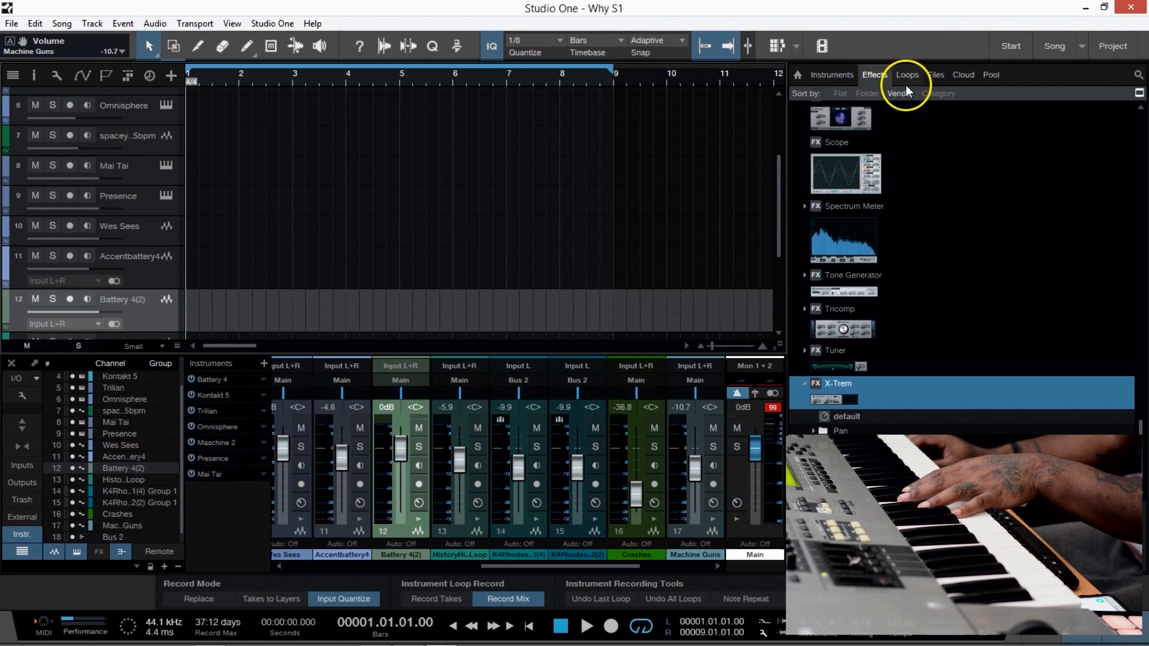
Look through the effects list and the sample folders in the file browser.
{"action": "scroll", "coordinate": [914, 326], "scroll_direction": "down", "scroll_amount": 2}
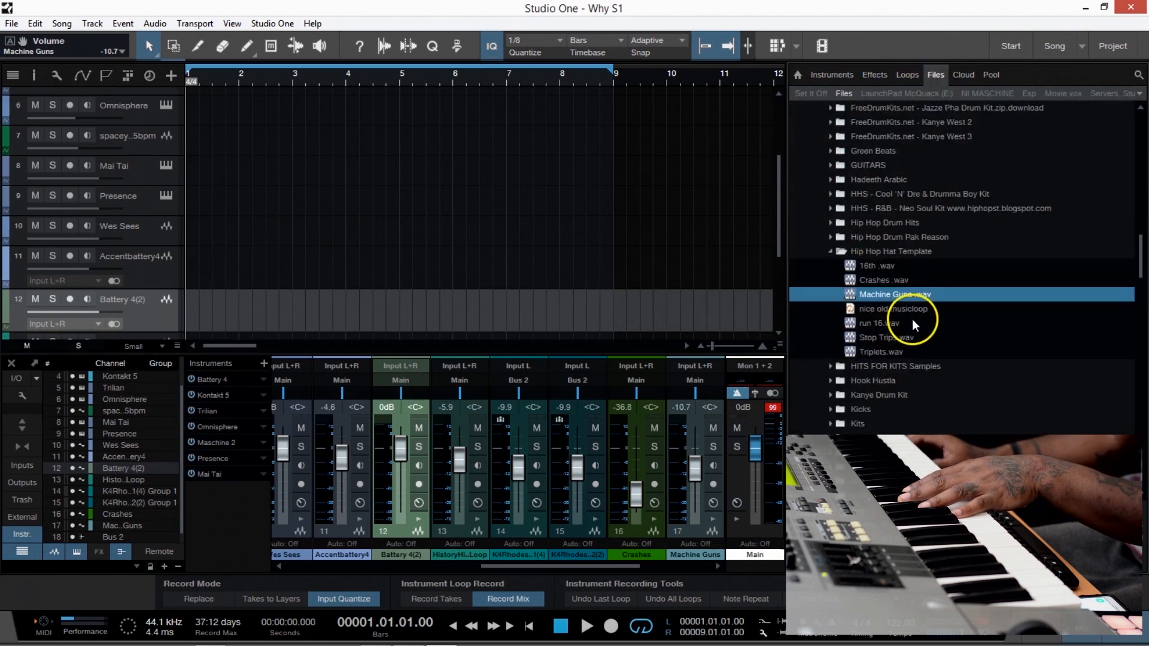
{"action": "scroll", "coordinate": [914, 323], "scroll_direction": "down", "scroll_amount": 2}
{"action": "scroll", "coordinate": [898, 300], "scroll_direction": "down", "scroll_amount": 15}
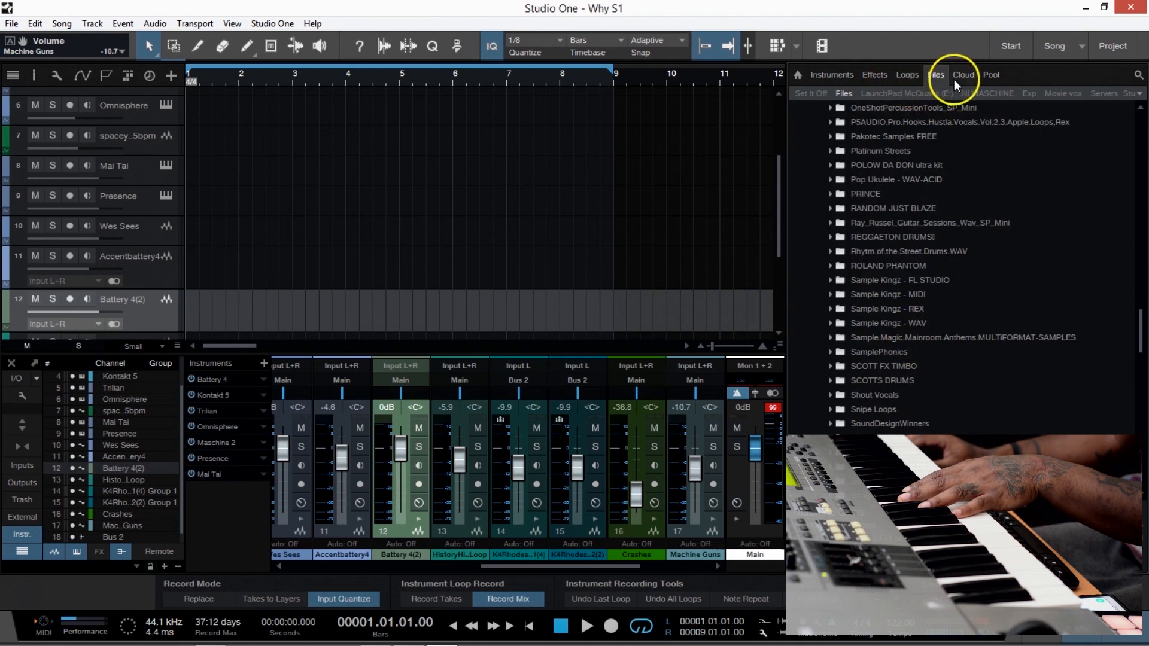
Browse the PreSonus drum loops and audition several samples in the one-shot folder.
{"action": "left_click", "coordinate": [905, 74]}
{"action": "double_click", "coordinate": [841, 124]}
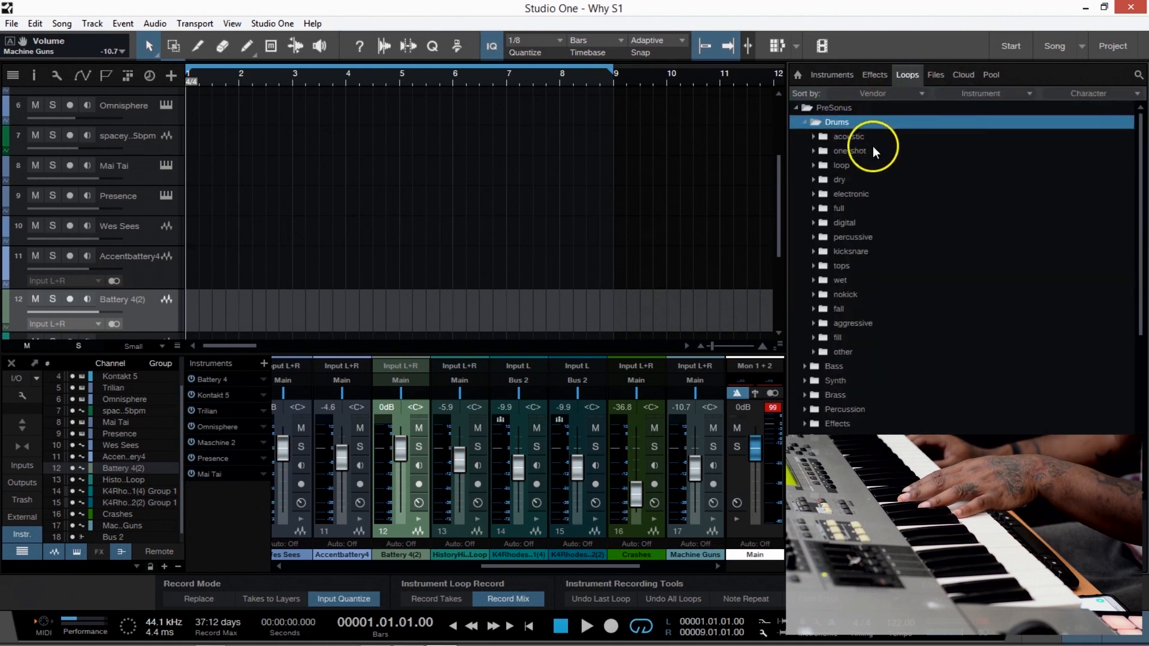
{"action": "double_click", "coordinate": [854, 152]}
{"action": "left_click", "coordinate": [885, 168]}
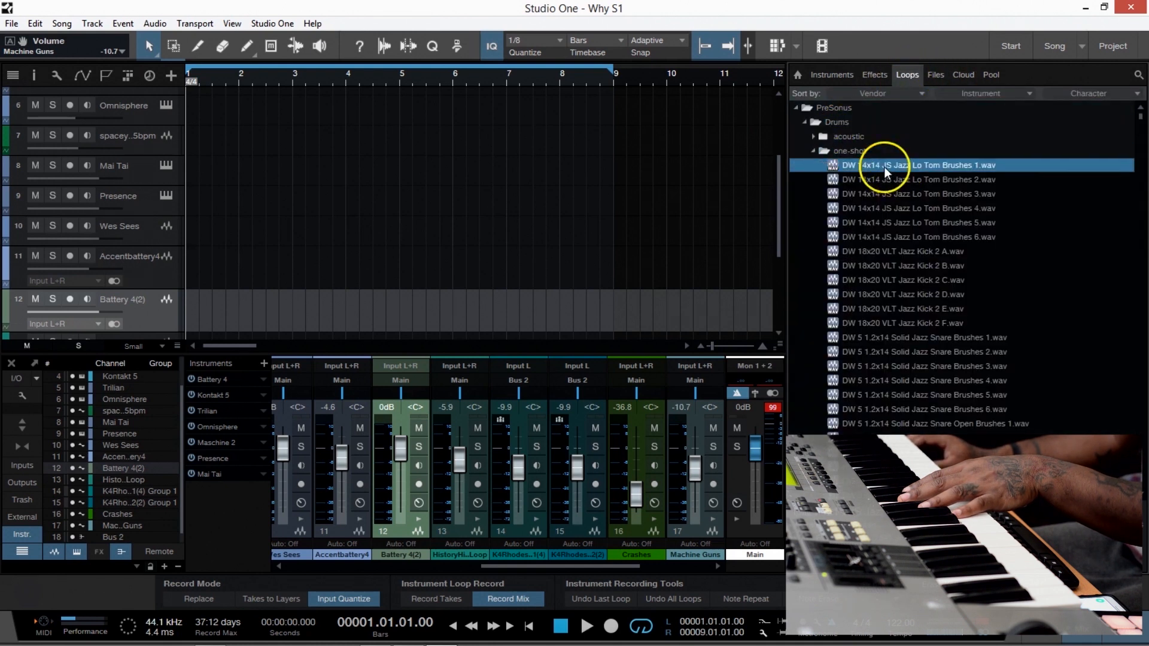
{"action": "scroll", "coordinate": [877, 409], "scroll_direction": "down", "scroll_amount": 10}
{"action": "left_click", "coordinate": [881, 395]}
{"action": "left_click", "coordinate": [913, 410]}
{"action": "scroll", "coordinate": [912, 413], "scroll_direction": "down", "scroll_amount": 7}
{"action": "left_click", "coordinate": [912, 413]}
{"action": "scroll", "coordinate": [912, 413], "scroll_direction": "down", "scroll_amount": 6}
{"action": "left_click", "coordinate": [913, 413]}
Sort the loops by Vendor and Instrument, with the third sort level left empty.
{"action": "left_click", "coordinate": [983, 93]}
{"action": "left_click", "coordinate": [982, 111]}
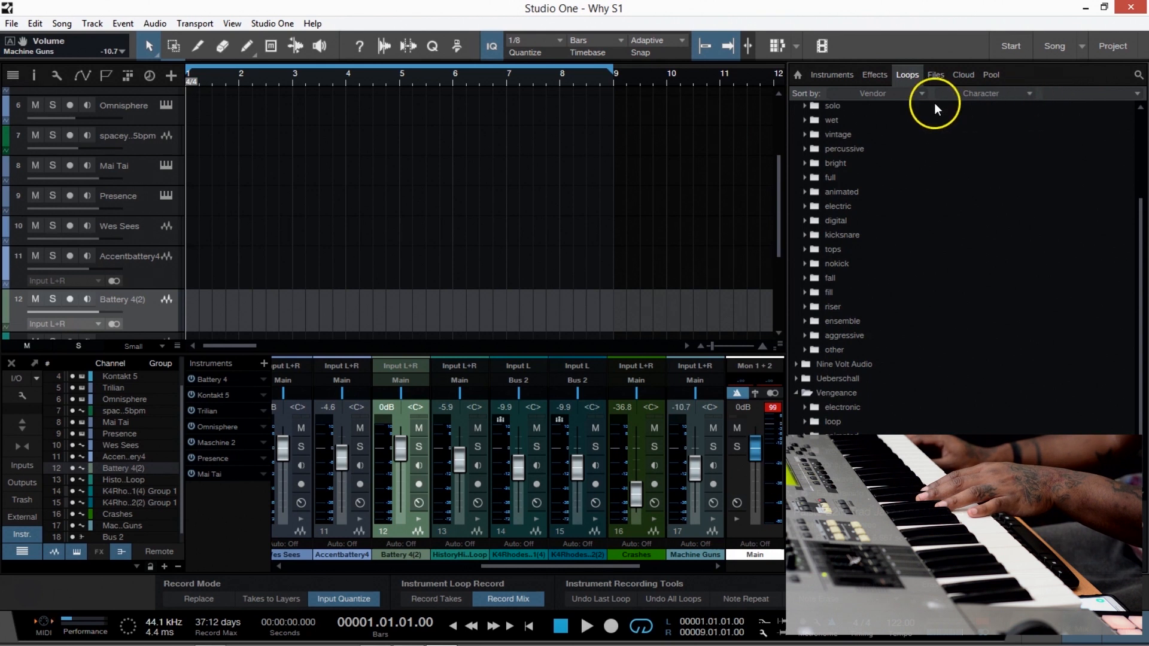
{"action": "left_click", "coordinate": [1071, 93]}
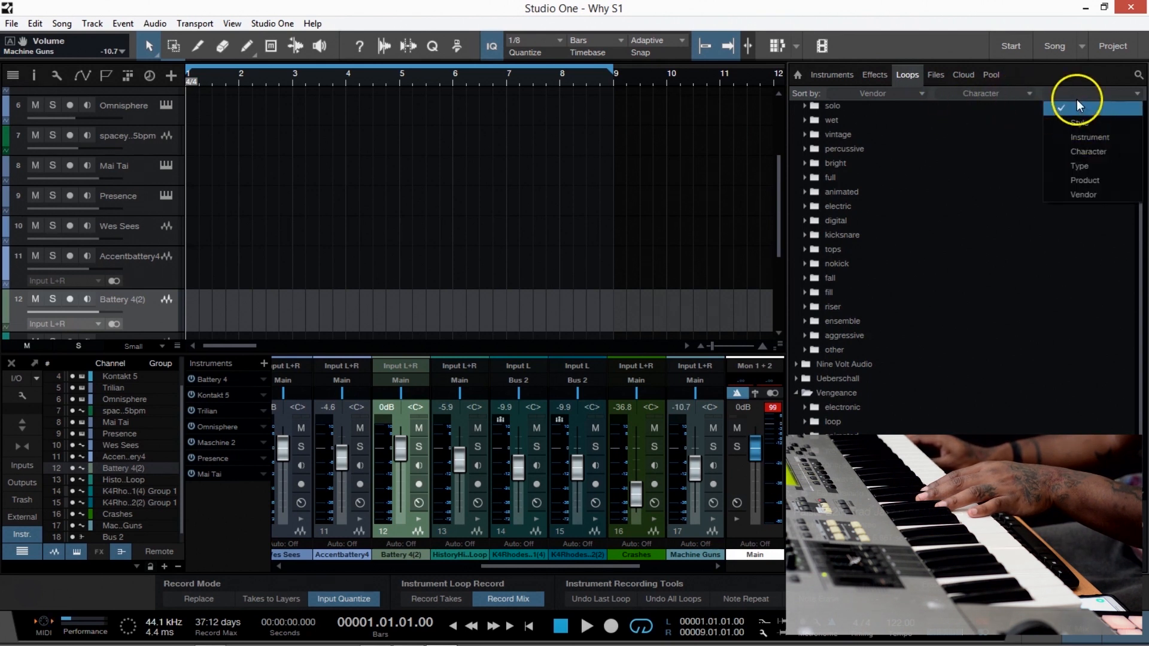
{"action": "left_click", "coordinate": [1016, 100]}
{"action": "left_click", "coordinate": [1031, 95]}
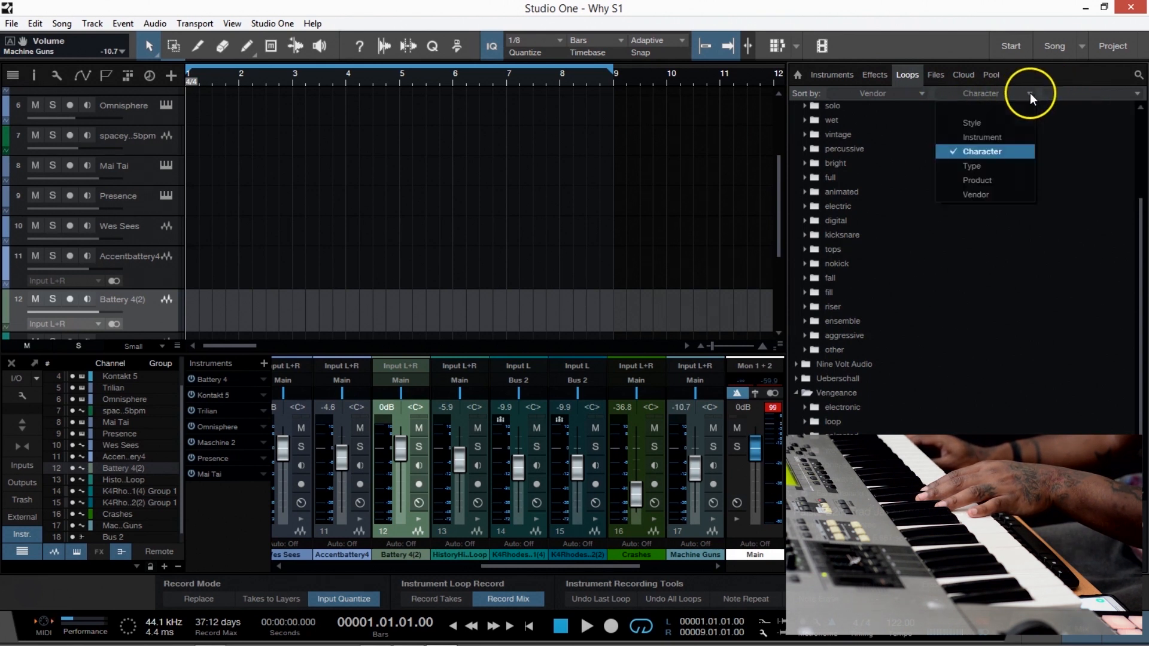
{"action": "left_click", "coordinate": [991, 138]}
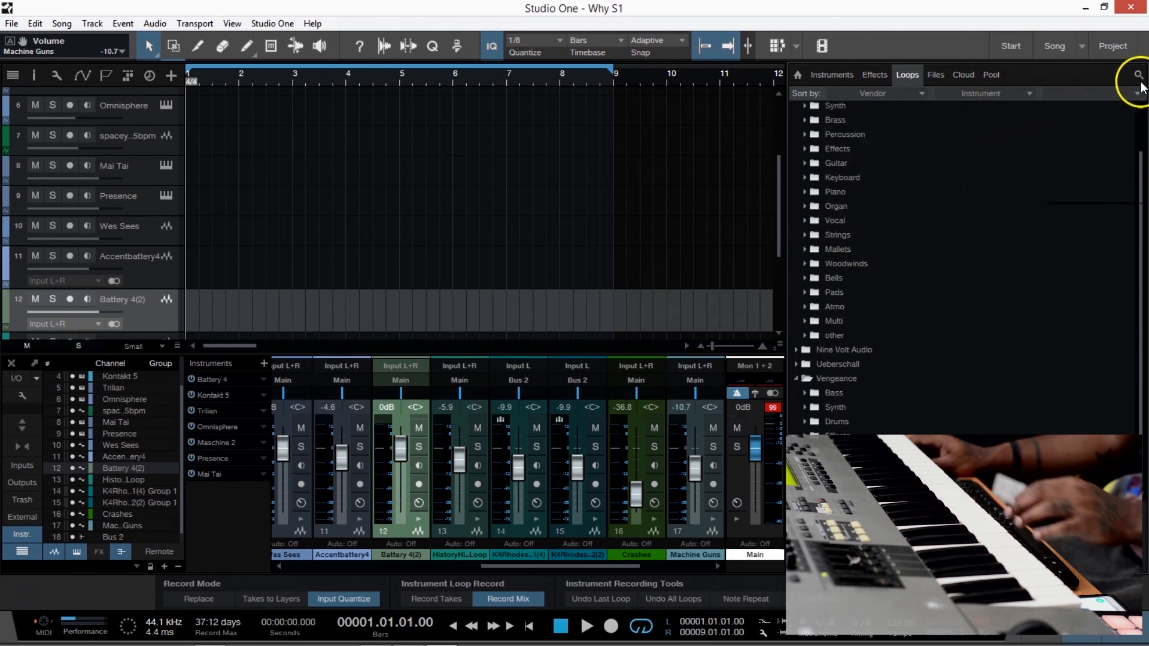
Search the loops for "hit hat" and audition the Misty and Fornever samples.
{"action": "left_click", "coordinate": [1139, 79]}
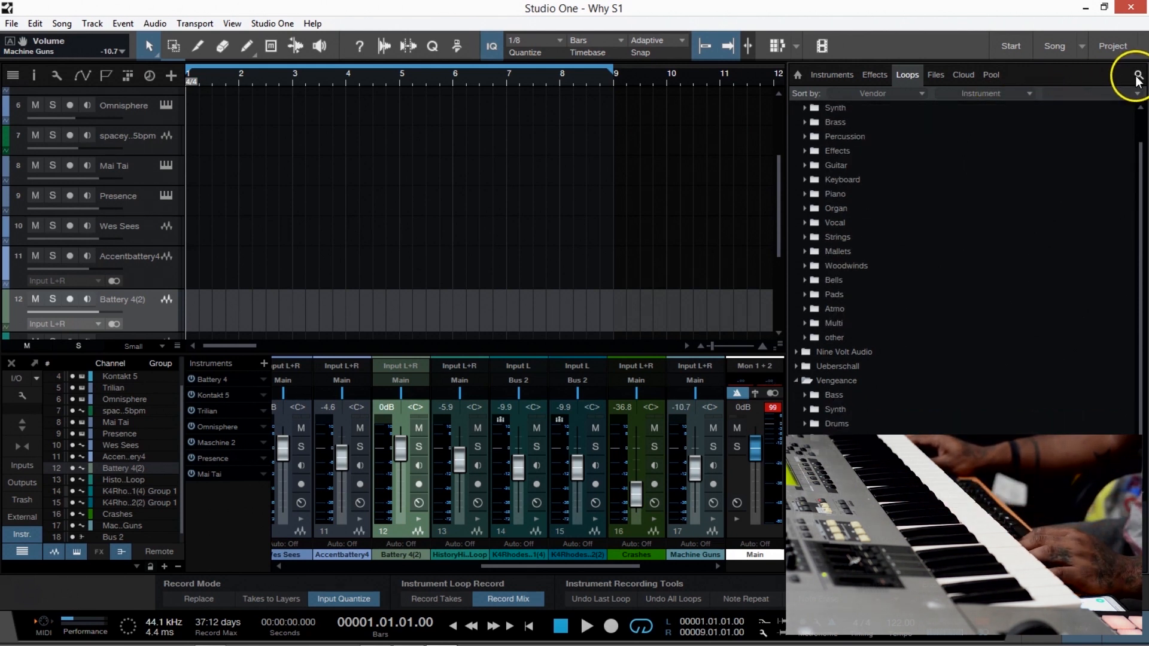
{"action": "type", "text": "hit hat"}
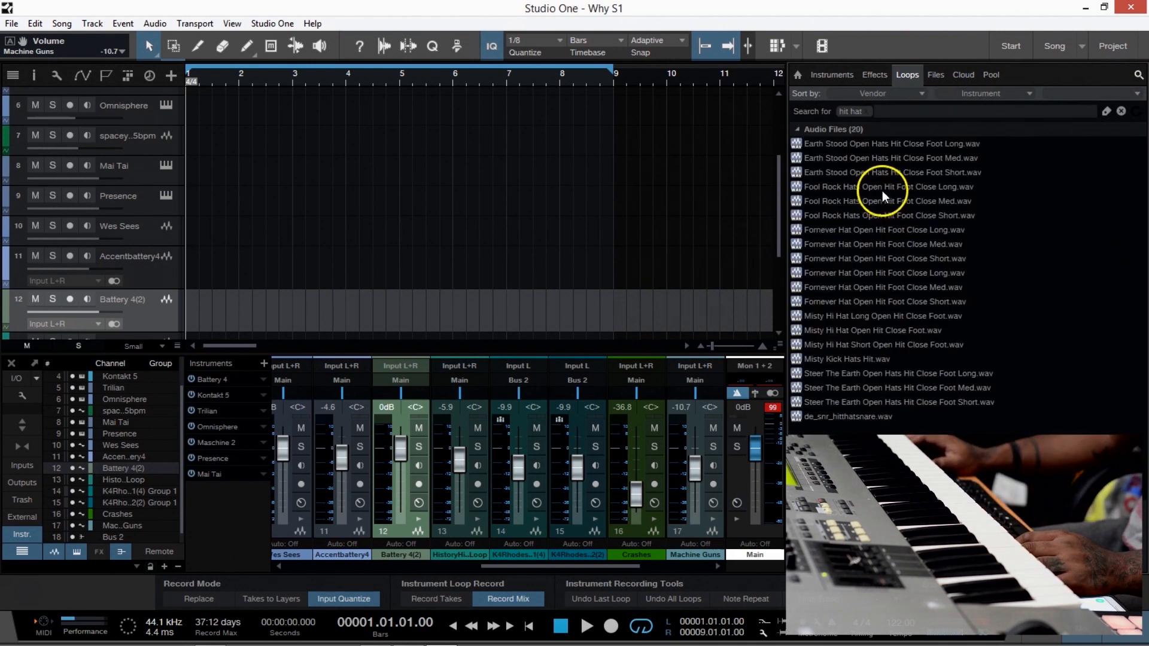
{"action": "left_click", "coordinate": [851, 358]}
{"action": "left_click", "coordinate": [867, 343]}
{"action": "left_click", "coordinate": [857, 330]}
{"action": "left_click", "coordinate": [852, 306]}
{"action": "left_click", "coordinate": [851, 282]}
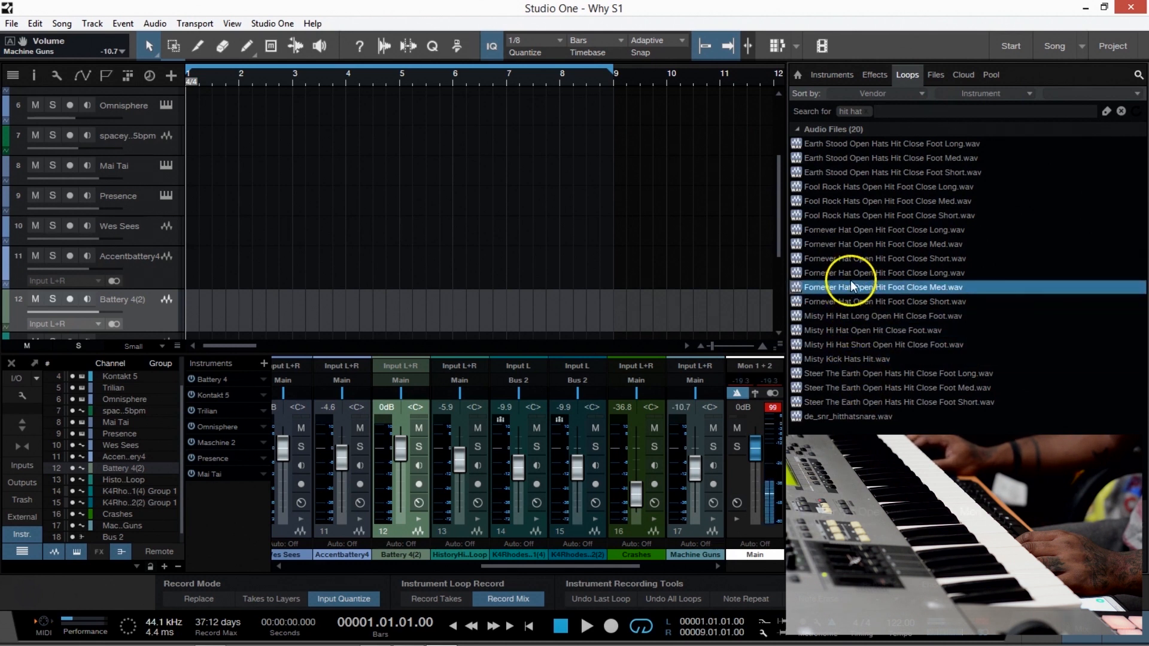
Audition the Fool Rock, Earth Stood, Steer The Earth and Misty samples, and clear the search term.
{"action": "left_click", "coordinate": [846, 215]}
{"action": "left_click", "coordinate": [843, 172]}
{"action": "left_click", "coordinate": [841, 144]}
{"action": "left_click", "coordinate": [834, 386]}
{"action": "left_click", "coordinate": [836, 402]}
{"action": "left_click", "coordinate": [835, 389]}
{"action": "left_click", "coordinate": [849, 346]}
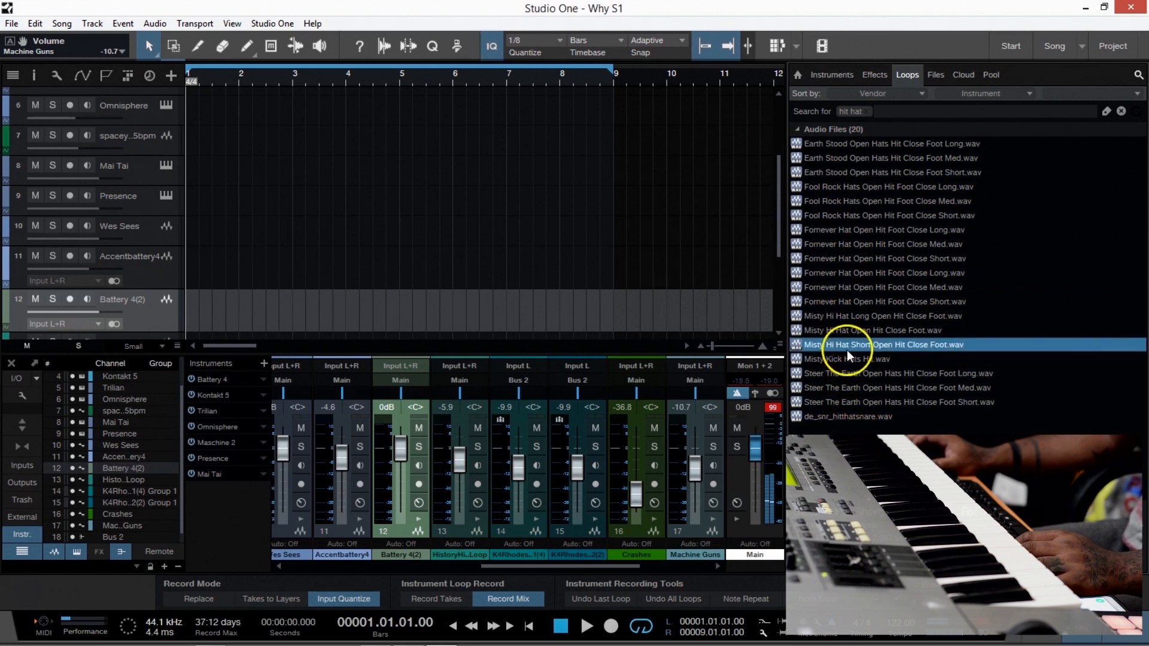
{"action": "left_click", "coordinate": [849, 358]}
{"action": "left_click", "coordinate": [866, 111]}
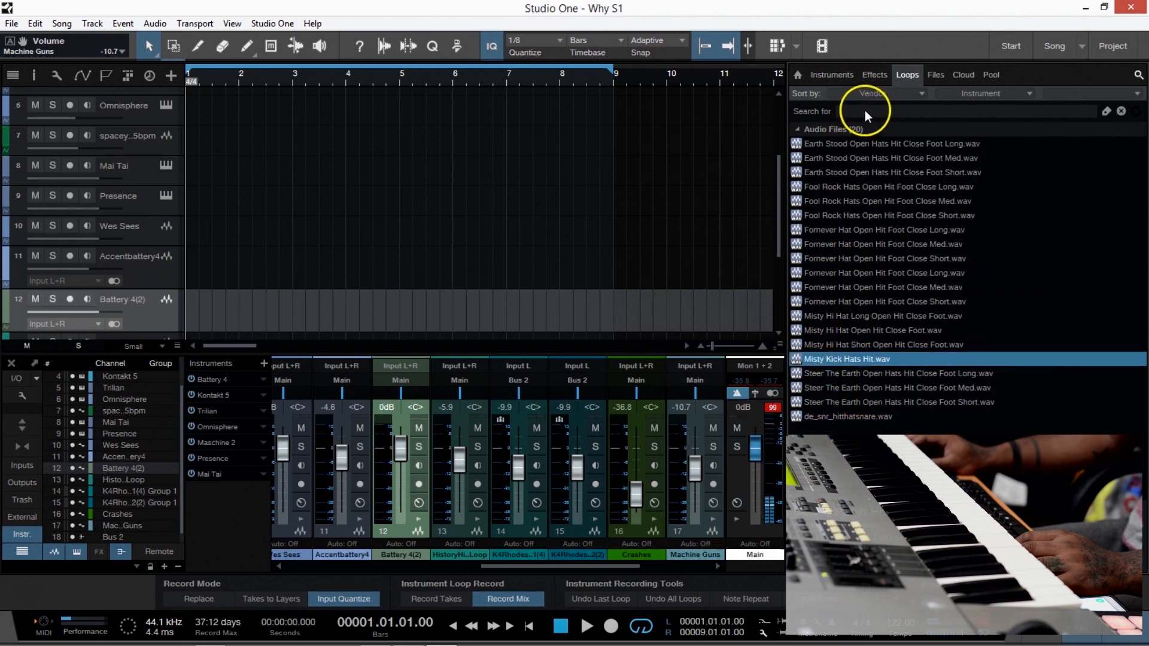
Audition drum loops in the Vengeance Drums folder, including Drum Loop 09, and collapse the folder.
{"action": "scroll", "coordinate": [850, 272], "scroll_direction": "down", "scroll_amount": 1}
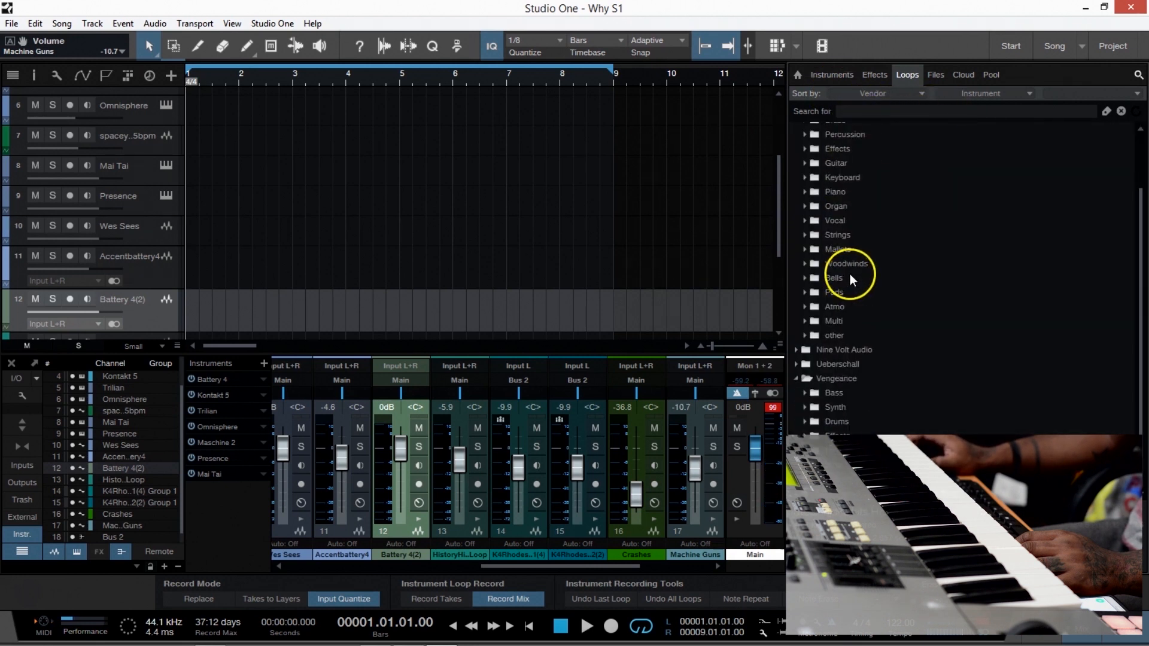
{"action": "double_click", "coordinate": [847, 421]}
{"action": "scroll", "coordinate": [869, 415], "scroll_direction": "down", "scroll_amount": 1}
{"action": "left_click", "coordinate": [881, 370]}
{"action": "scroll", "coordinate": [880, 367], "scroll_direction": "down", "scroll_amount": 3}
{"action": "left_click", "coordinate": [861, 370]}
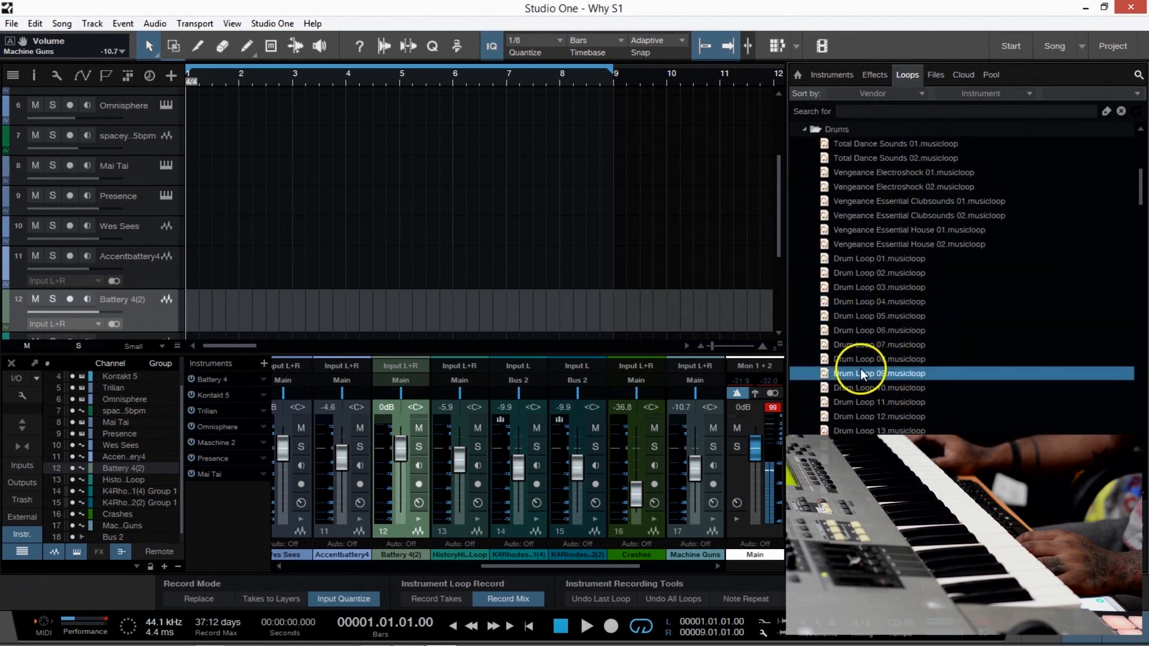
{"action": "double_click", "coordinate": [838, 130]}
{"action": "scroll", "coordinate": [850, 179], "scroll_direction": "up", "scroll_amount": 4}
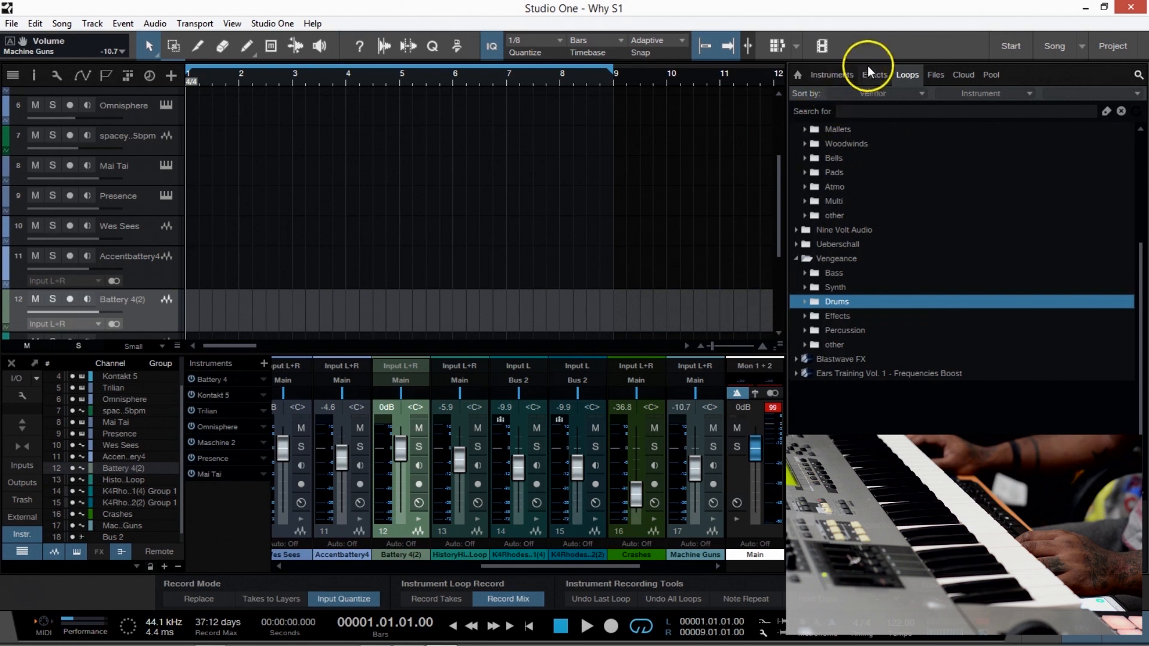
Open the TR808_KIT folder in the file browser and look through its samples.
{"action": "left_click", "coordinate": [935, 74]}
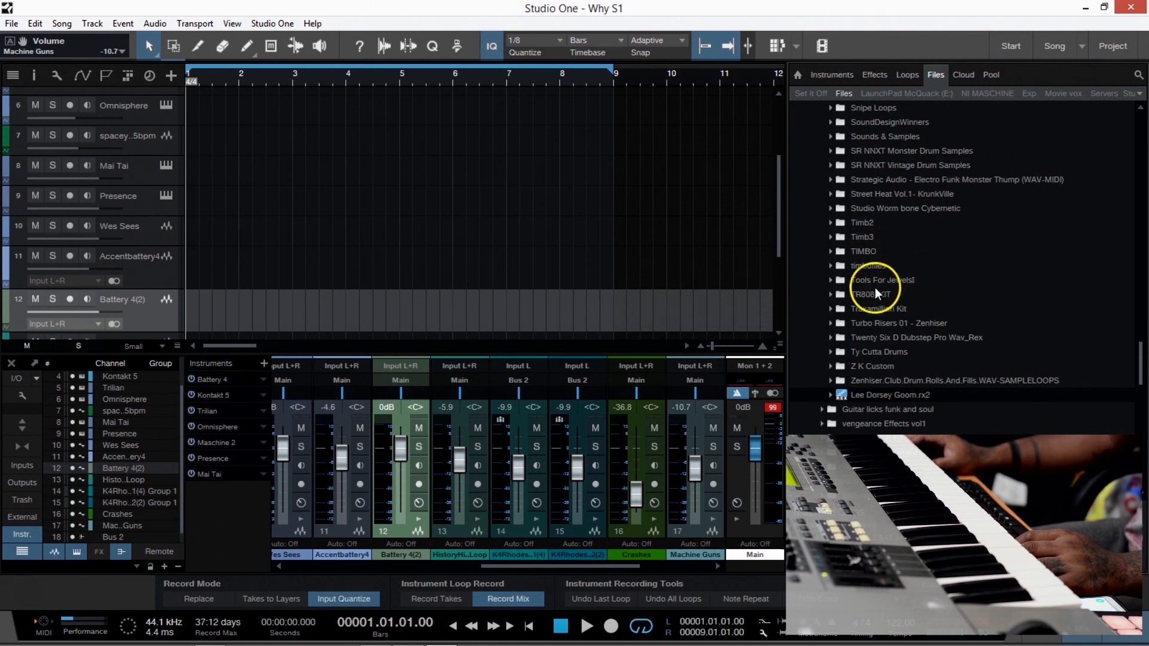
{"action": "double_click", "coordinate": [876, 280]}
{"action": "double_click", "coordinate": [892, 281]}
{"action": "double_click", "coordinate": [894, 290]}
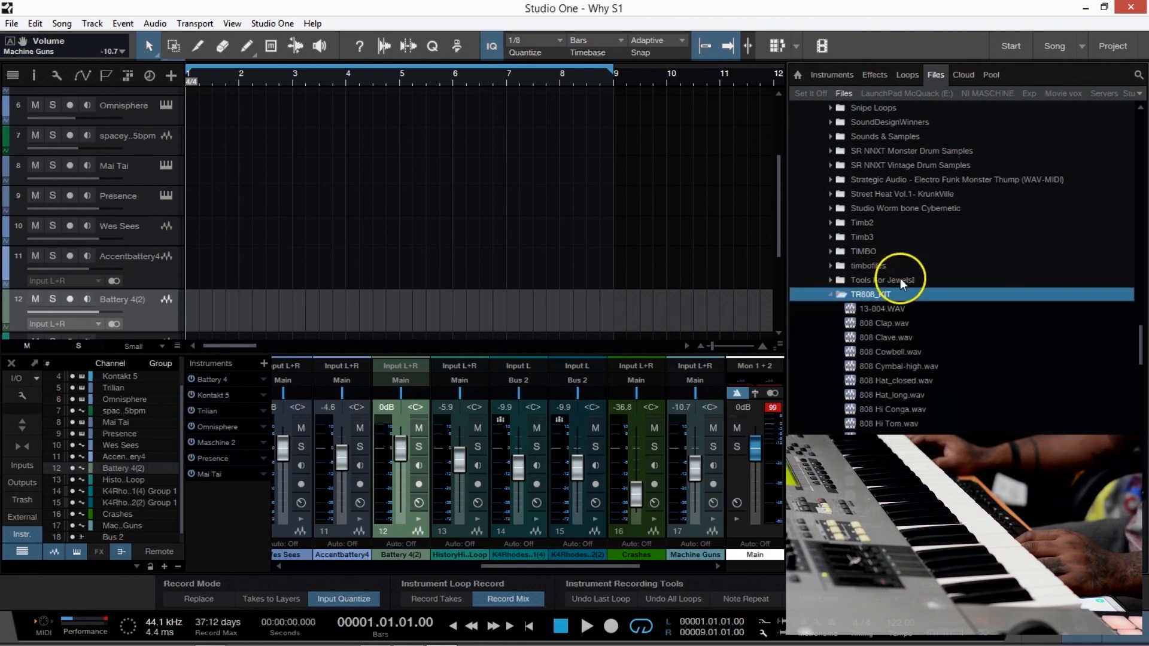
{"action": "scroll", "coordinate": [904, 293], "scroll_direction": "down", "scroll_amount": 5}
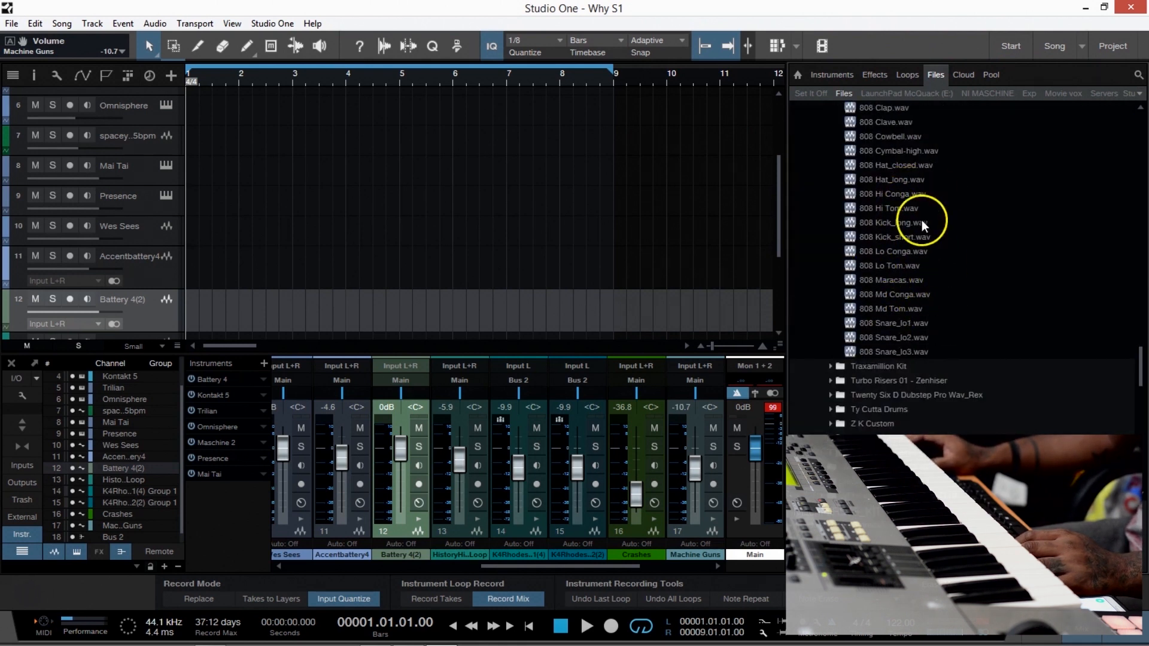
{"action": "scroll", "coordinate": [913, 293], "scroll_direction": "up", "scroll_amount": 1}
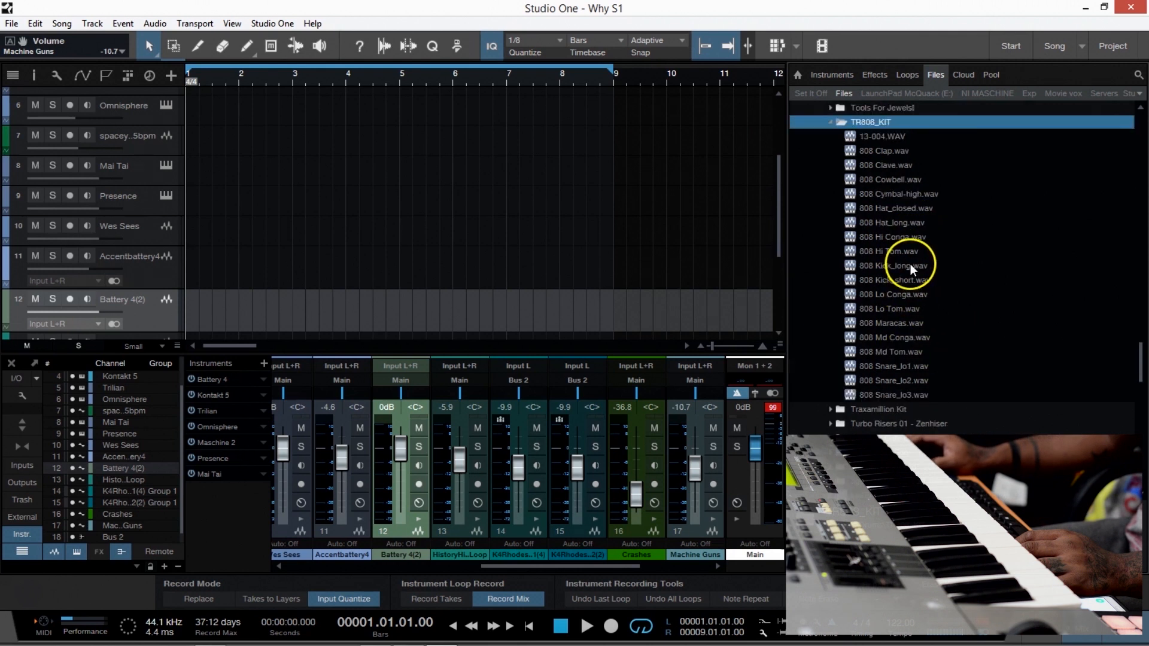
Audition 808 Hat_closed.wav and send it to a new SampleOne instrument.
{"action": "left_click", "coordinate": [901, 208]}
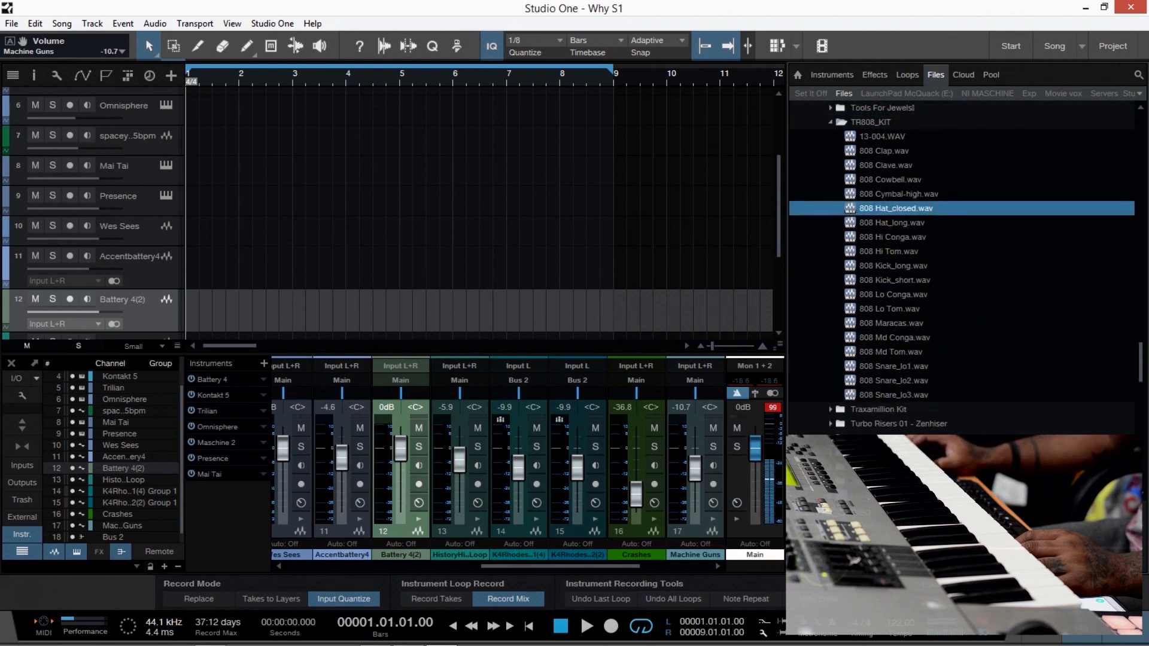
{"action": "right_click", "coordinate": [896, 216]}
{"action": "left_click", "coordinate": [941, 243]}
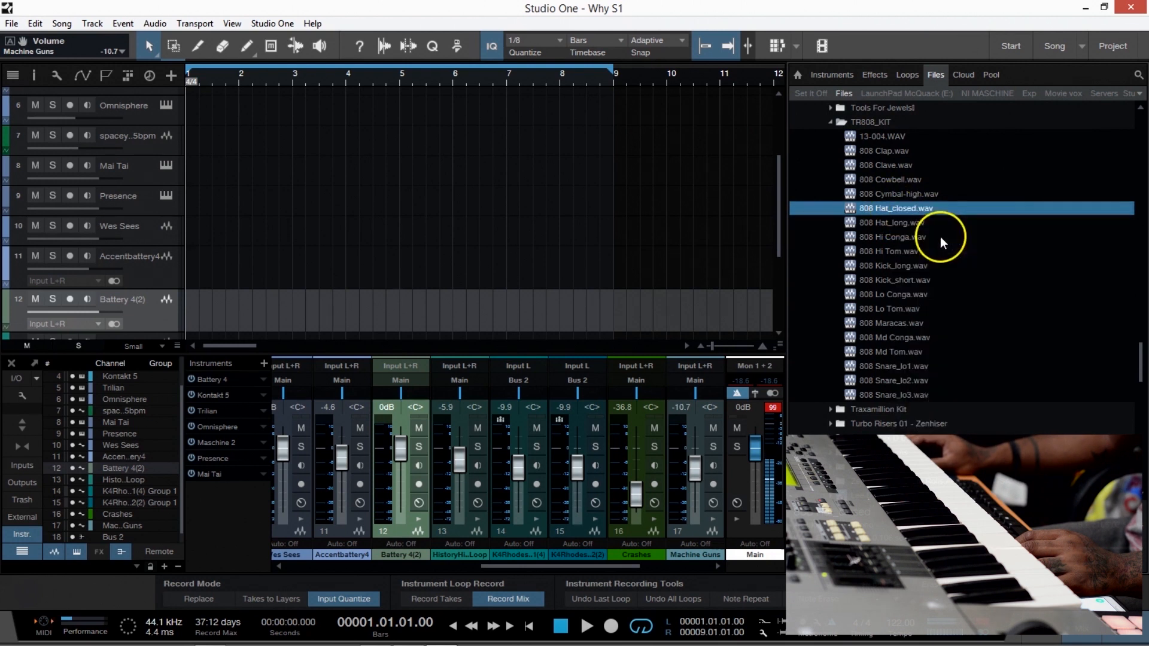
{"action": "right_click", "coordinate": [890, 214]}
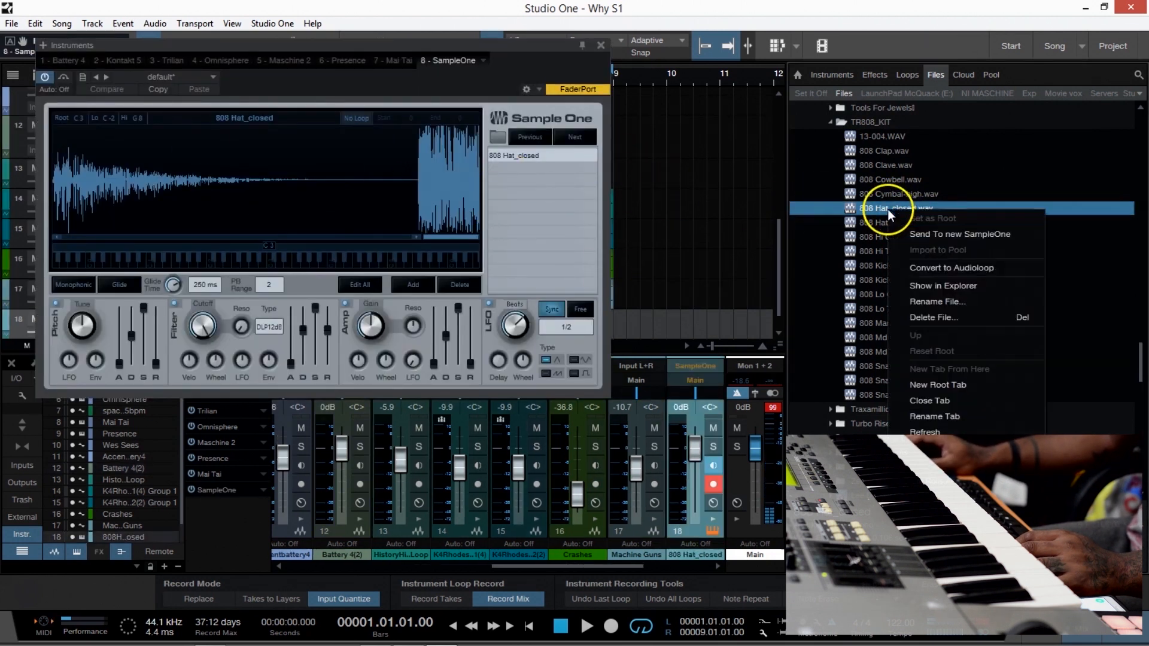
Move the sample's end marker in SampleOne to just after the hat's tail, cutting off the loud section behind it.
{"action": "left_click_drag", "start_coordinate": [476, 238], "coordinate": [467, 238]}
{"action": "left_click_drag", "start_coordinate": [324, 238], "coordinate": [377, 237]}
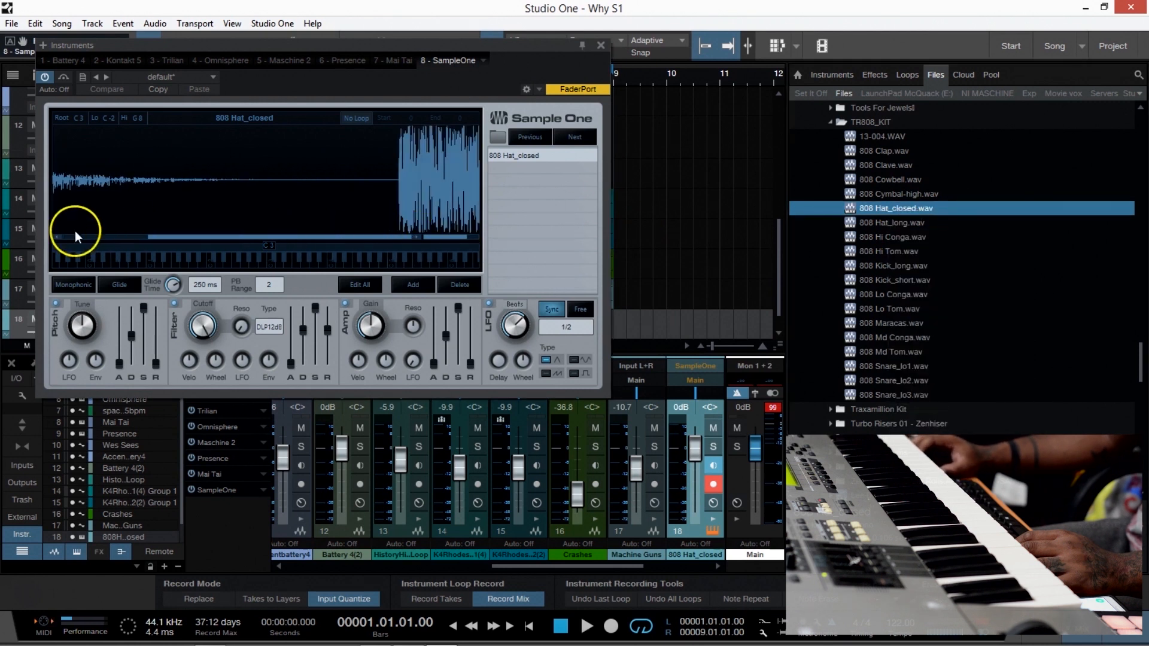
{"action": "mouse_move", "coordinate": [449, 238]}
{"action": "left_mouse_down"}
{"action": "mouse_move", "coordinate": [468, 235]}
{"action": "mouse_move", "coordinate": [452, 236]}
{"action": "left_mouse_up"}
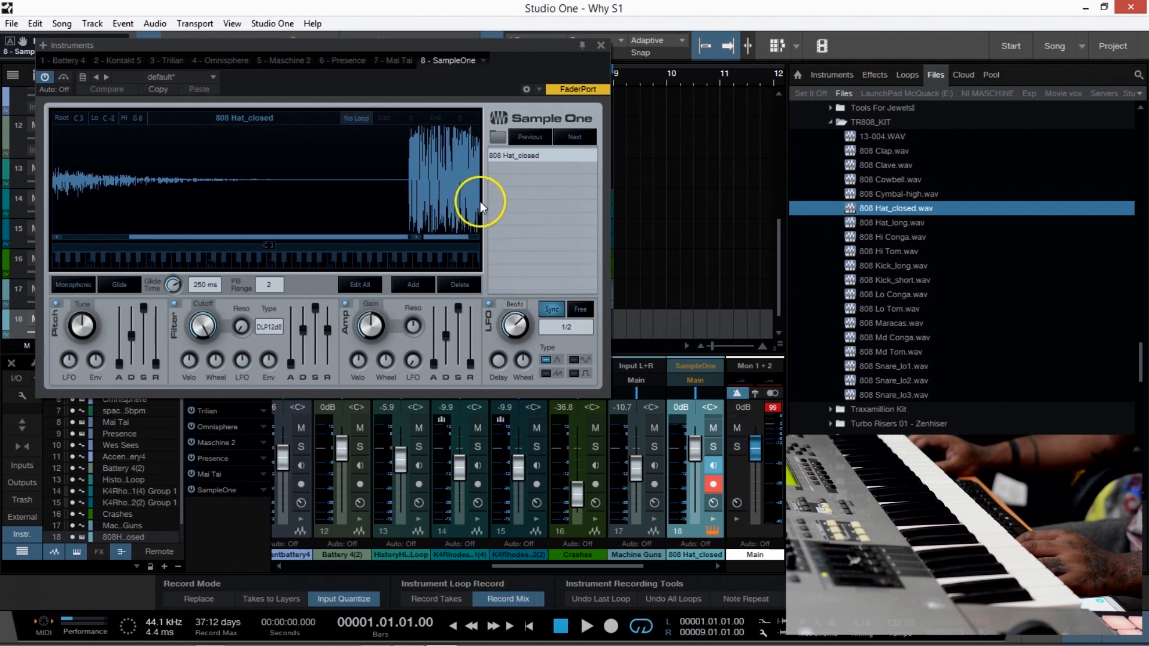
{"action": "left_click_drag", "start_coordinate": [355, 238], "coordinate": [359, 239]}
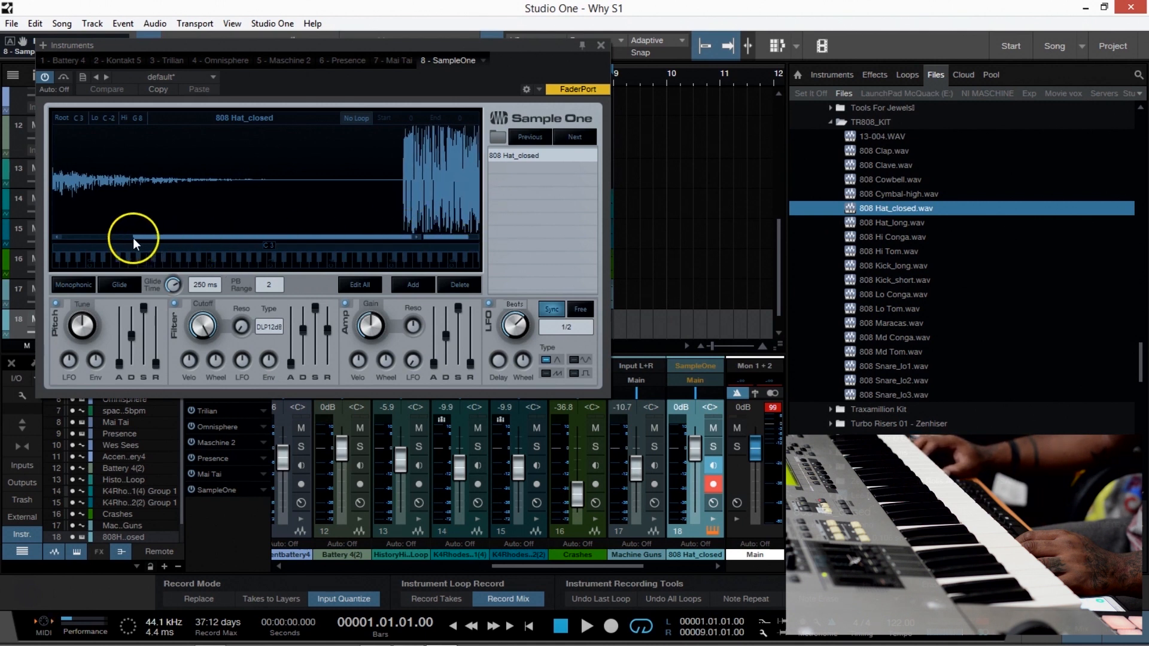
{"action": "mouse_move", "coordinate": [463, 244]}
{"action": "left_mouse_down"}
{"action": "mouse_move", "coordinate": [457, 236]}
{"action": "mouse_move", "coordinate": [485, 239]}
{"action": "left_mouse_up"}
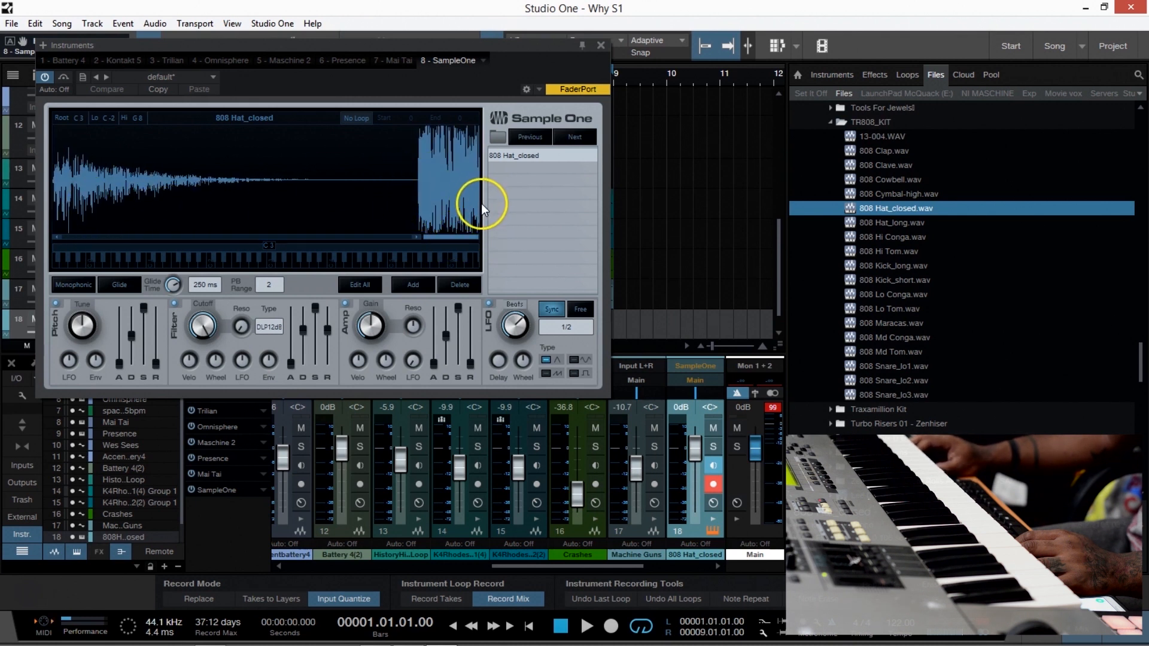
{"action": "left_click_drag", "start_coordinate": [478, 206], "coordinate": [314, 206]}
{"action": "mouse_move", "coordinate": [478, 238]}
{"action": "left_mouse_down"}
{"action": "mouse_move", "coordinate": [449, 241]}
{"action": "mouse_move", "coordinate": [484, 235]}
{"action": "left_mouse_up"}
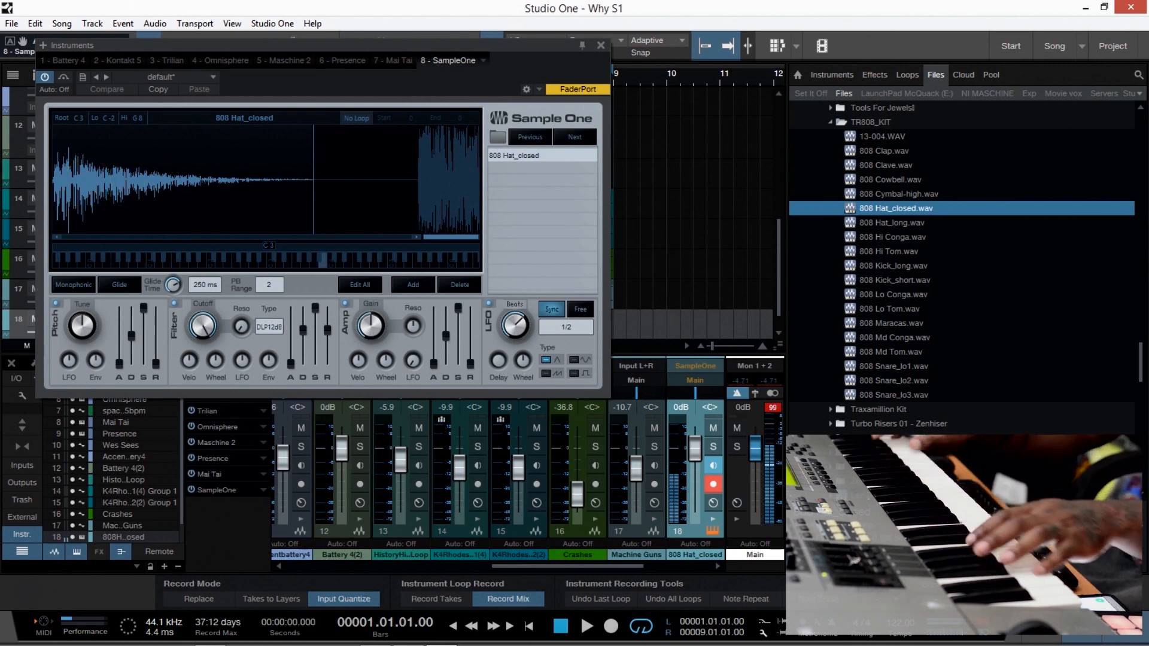
Lower the amp envelope's sustain and set SampleOne's filter cutoff to about 3644 Hz.
{"action": "left_click_drag", "start_coordinate": [459, 308], "coordinate": [457, 353]}
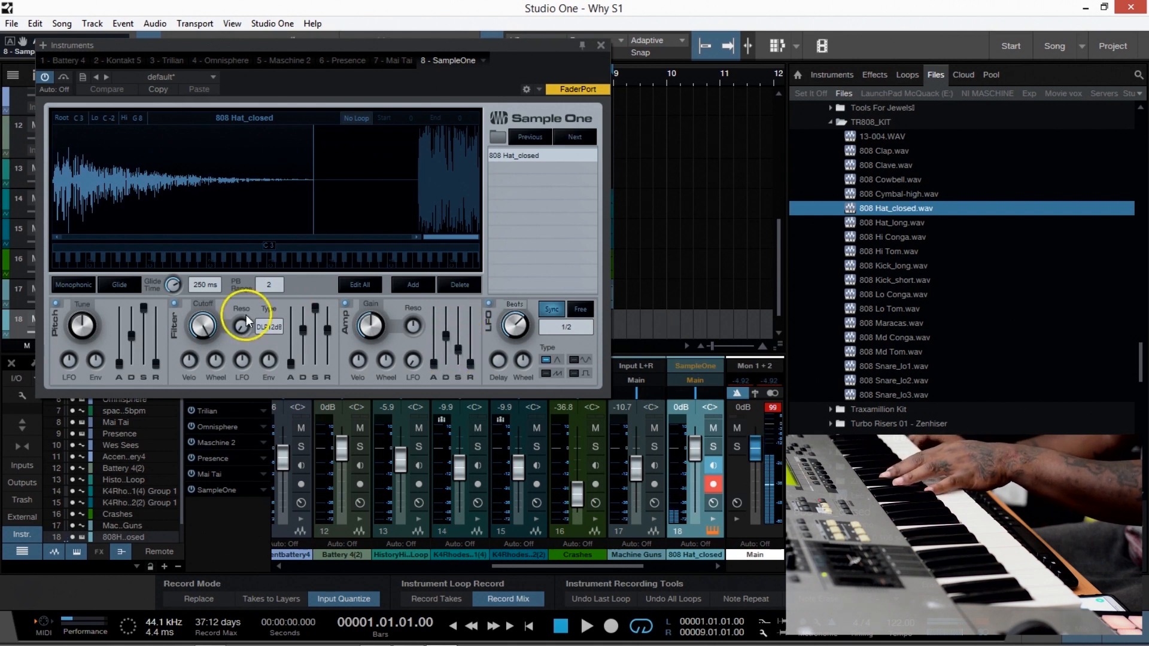
{"action": "left_click_drag", "start_coordinate": [203, 329], "coordinate": [204, 356]}
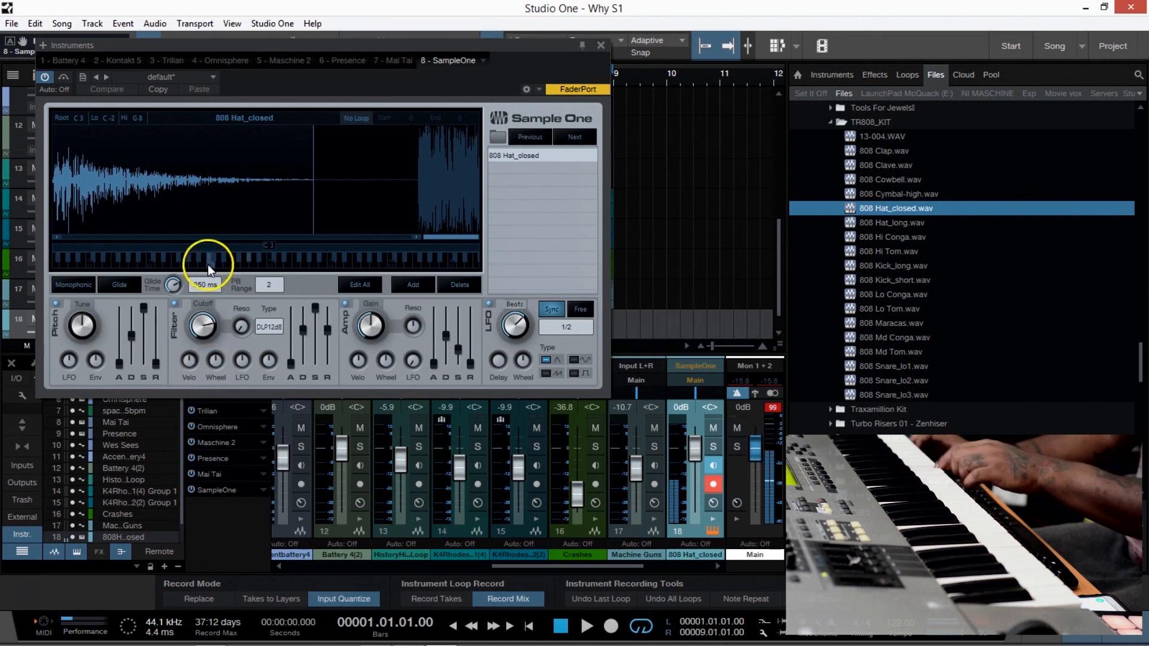
Examine the beginning of the 808 Hat_closed waveform up close and close the SampleOne window.
{"action": "left_click_drag", "start_coordinate": [475, 237], "coordinate": [454, 238]}
{"action": "left_click_drag", "start_coordinate": [281, 239], "coordinate": [86, 224]}
{"action": "left_click_drag", "start_coordinate": [451, 237], "coordinate": [434, 238]}
{"action": "left_click_drag", "start_coordinate": [136, 238], "coordinate": [90, 232]}
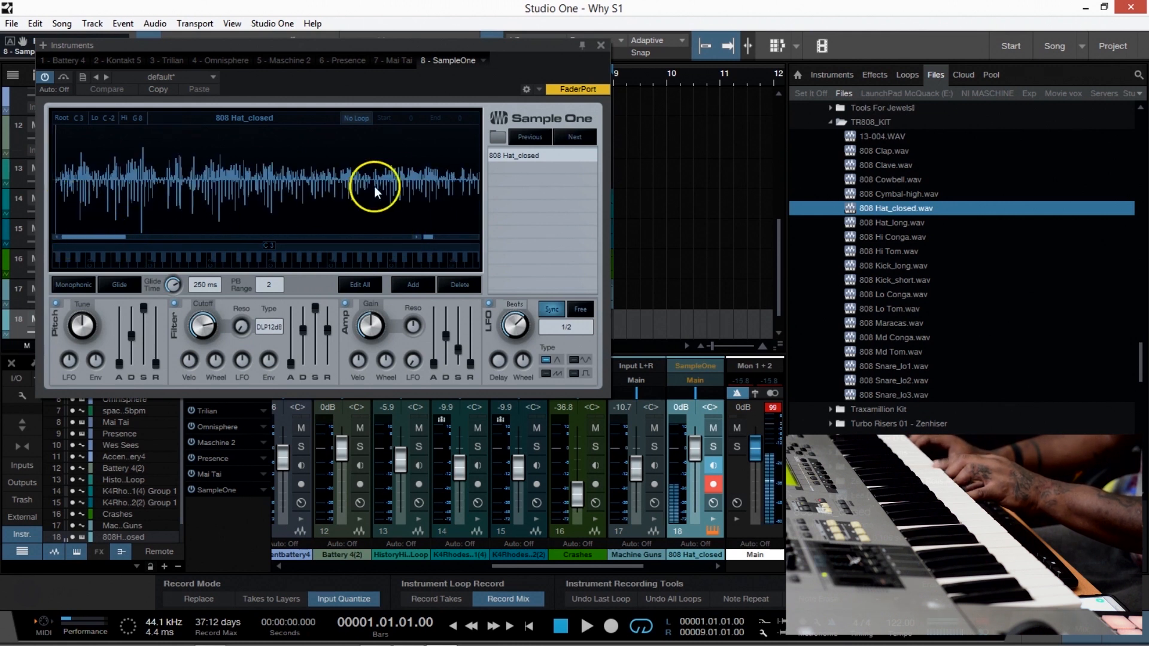
{"action": "left_click", "coordinate": [601, 45]}
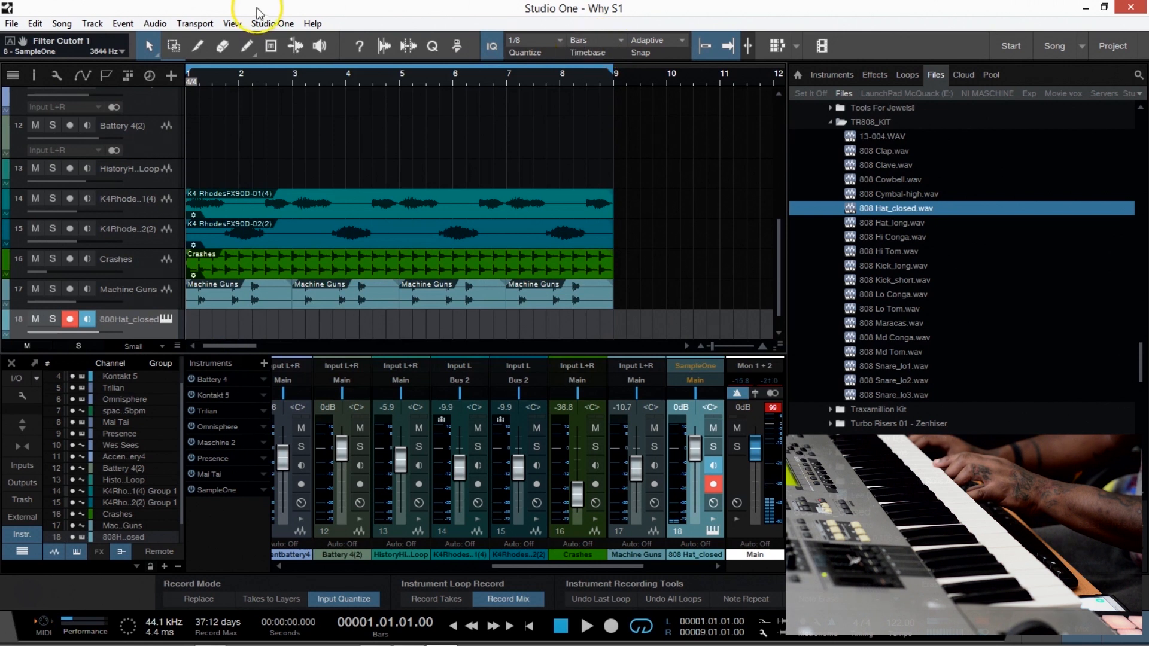
Hide the panel holding the Record Mode and Instrument Loop Record options.
{"action": "left_click", "coordinate": [232, 24]}
{"action": "left_click", "coordinate": [299, 319]}
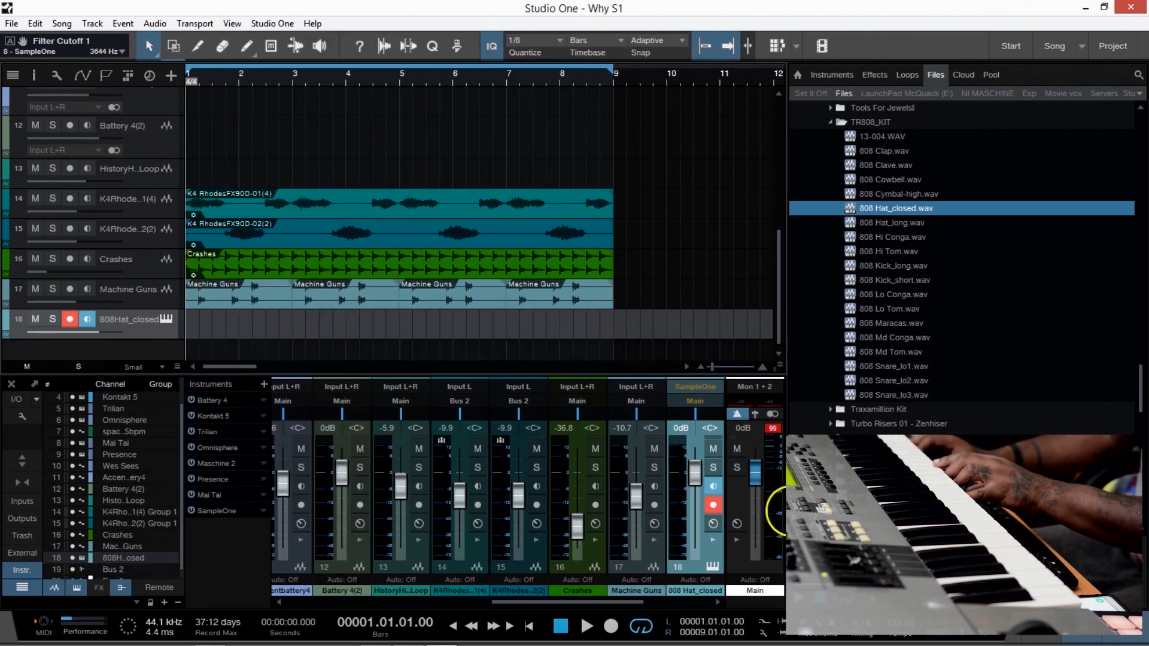
{"action": "left_click", "coordinate": [232, 23]}
{"action": "left_click", "coordinate": [289, 323]}
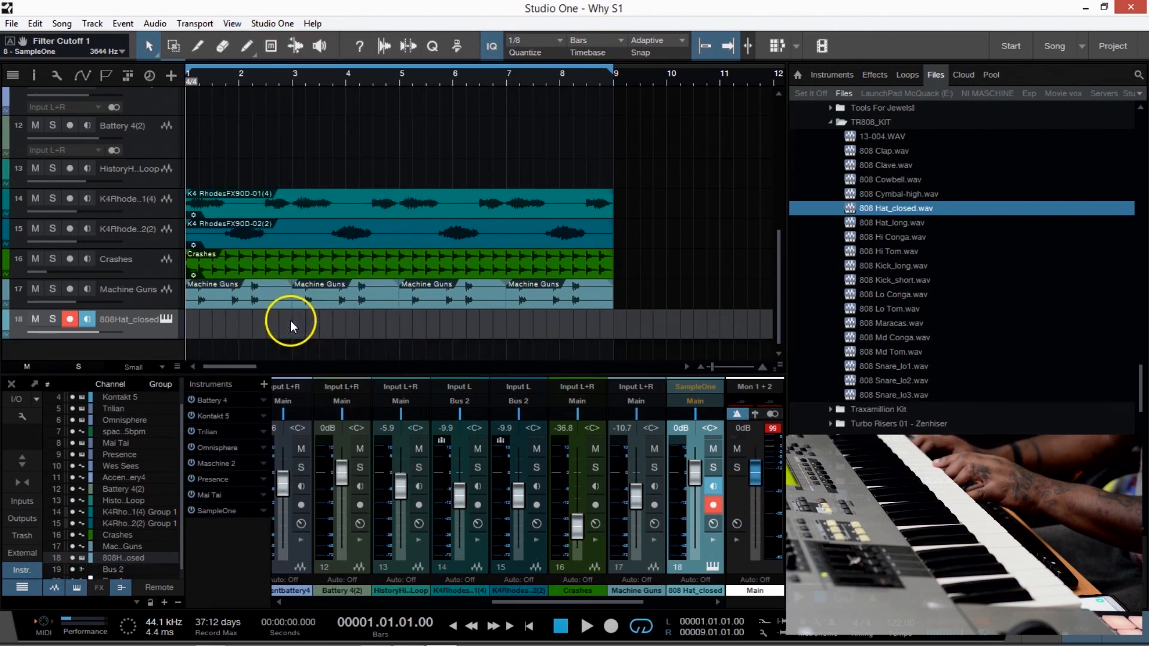
{"action": "left_click", "coordinate": [266, 24]}
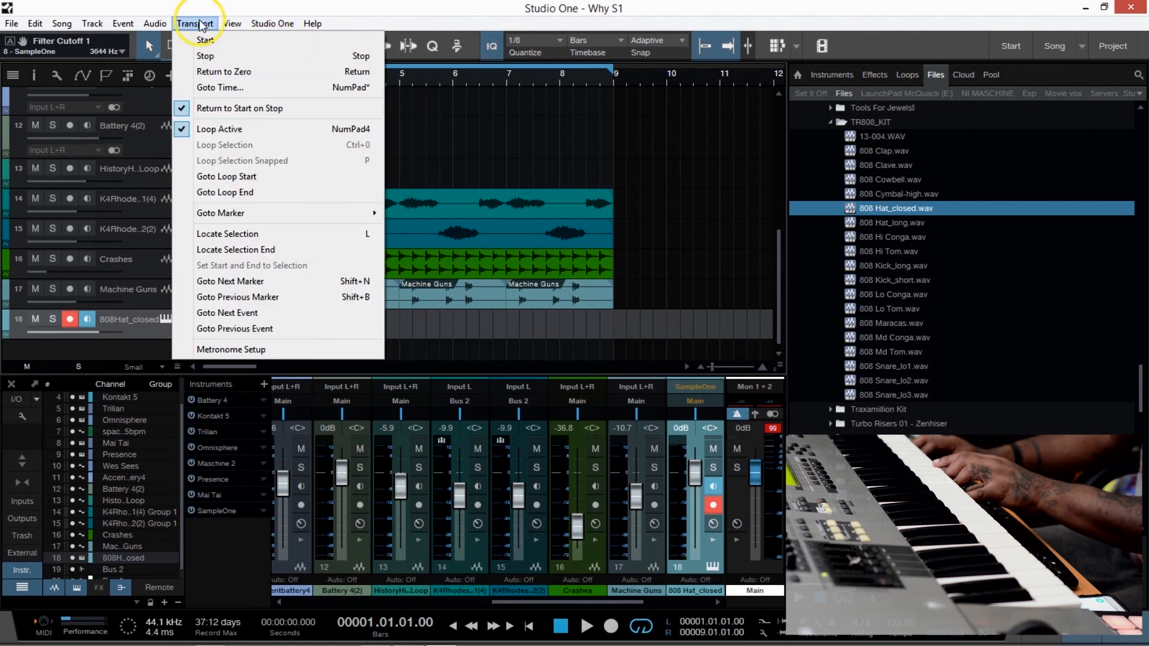
Show the Record Panel and turn on Note Repeat.
{"action": "left_click", "coordinate": [232, 24]}
{"action": "left_click", "coordinate": [291, 312]}
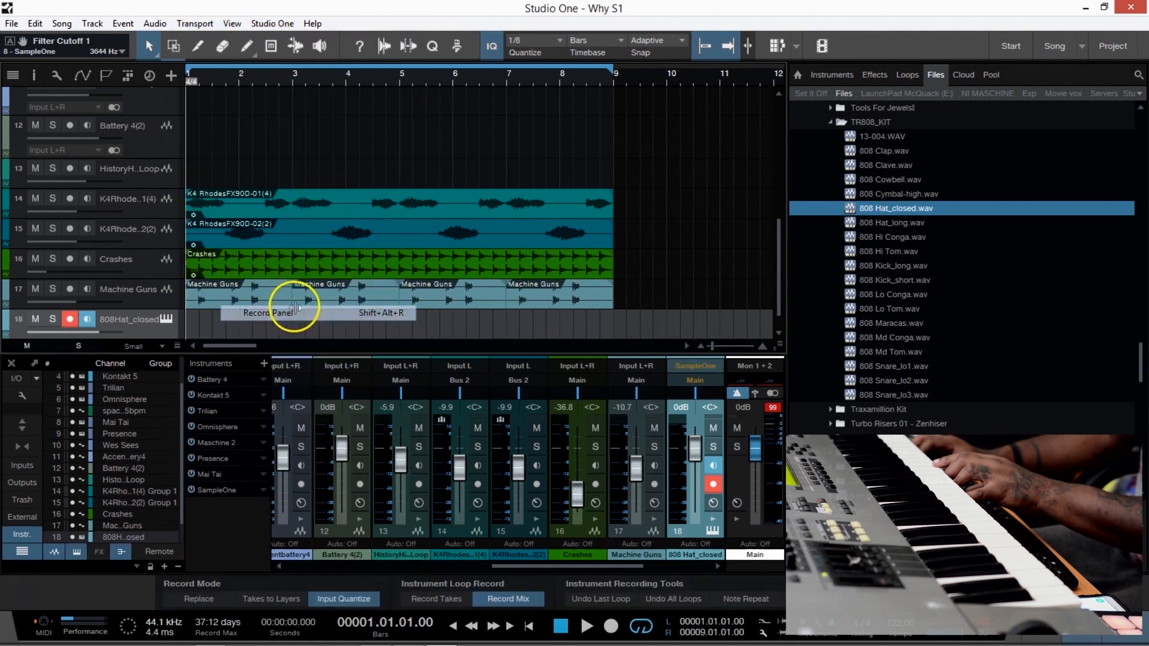
{"action": "left_click", "coordinate": [760, 601]}
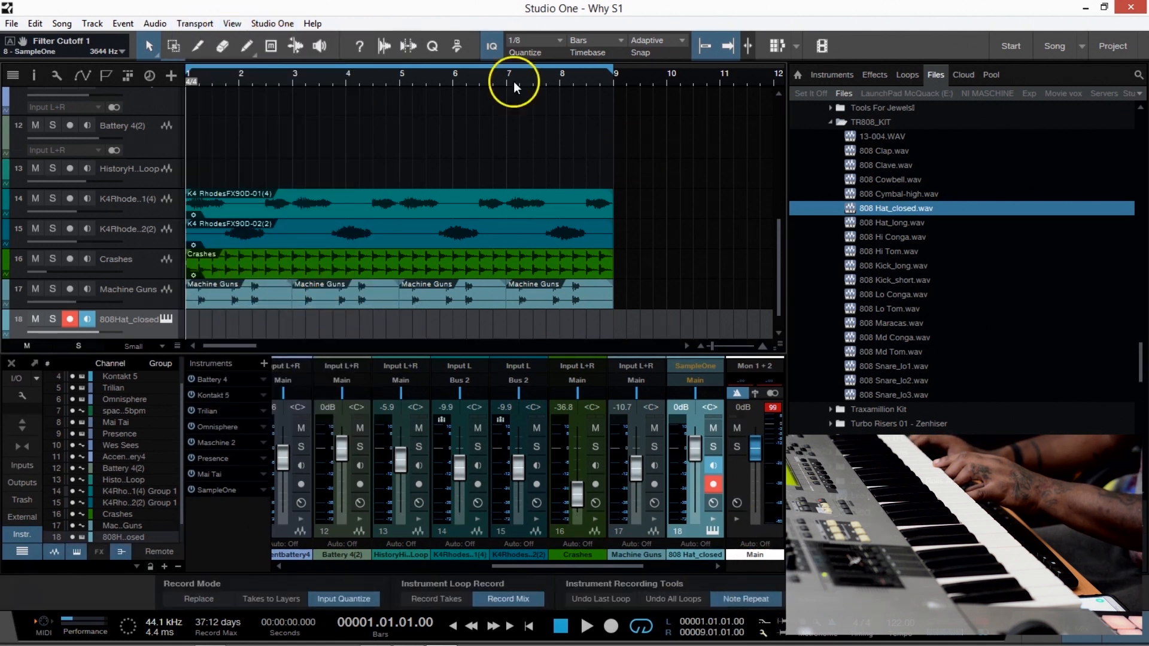
Set the song's quantize value to 1/16 and play the song to try the hat with Note Repeat.
{"action": "left_click", "coordinate": [566, 43]}
{"action": "left_click", "coordinate": [636, 63]}
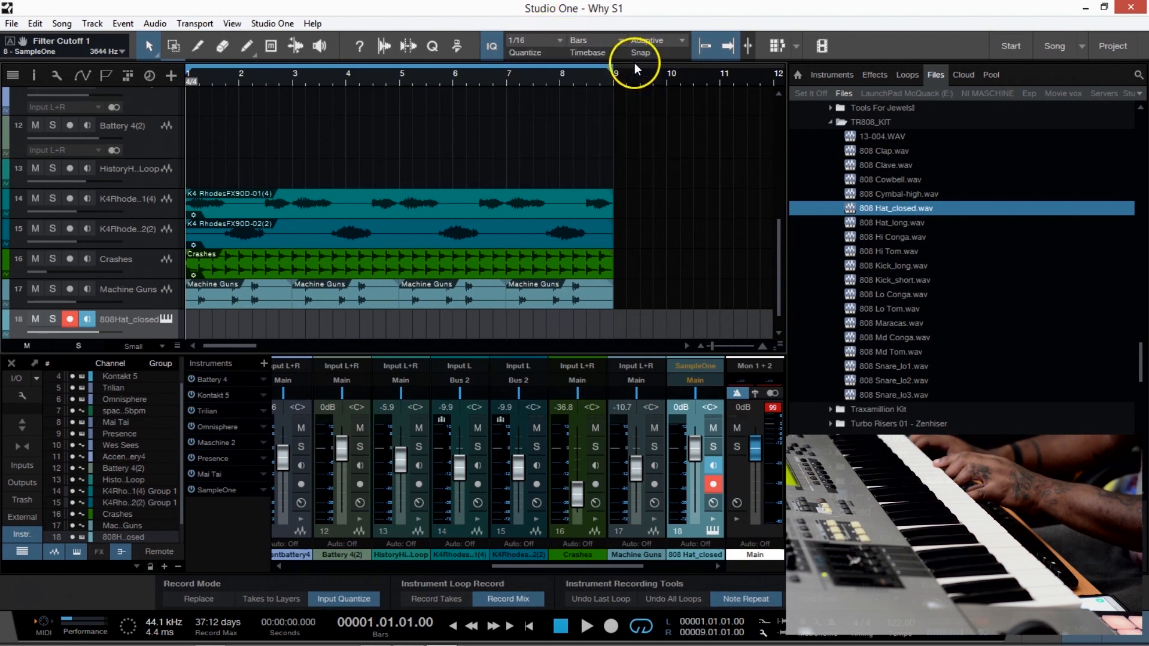
{"action": "key", "text": "space"}
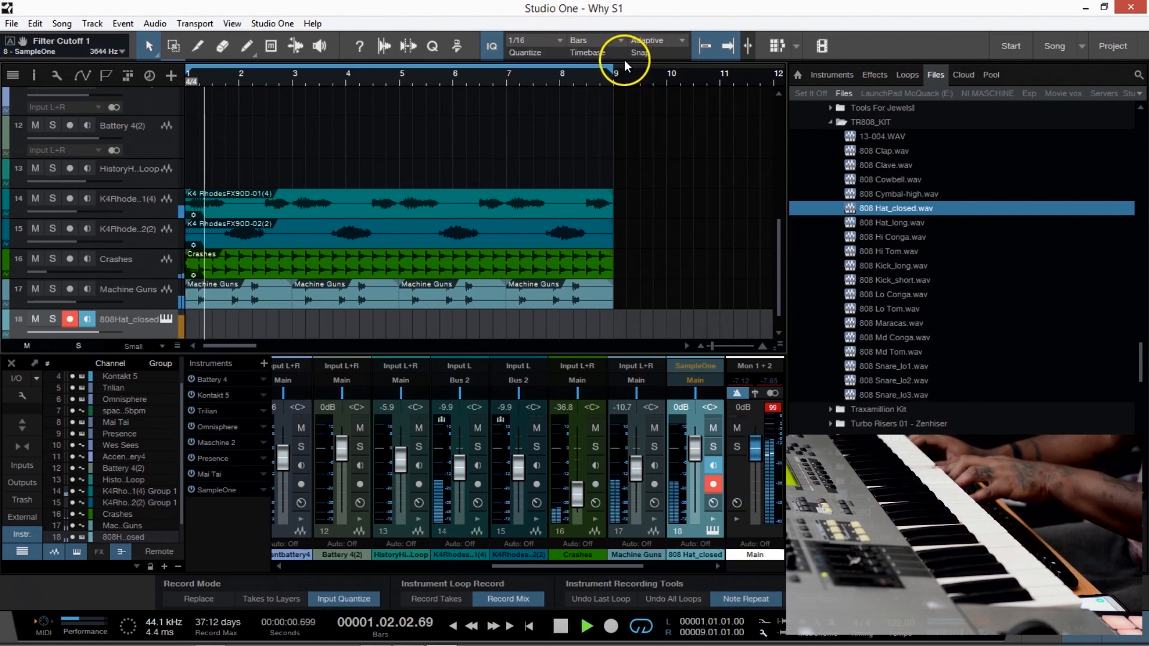
{"action": "scroll", "coordinate": [669, 223], "scroll_direction": "down", "scroll_amount": 1}
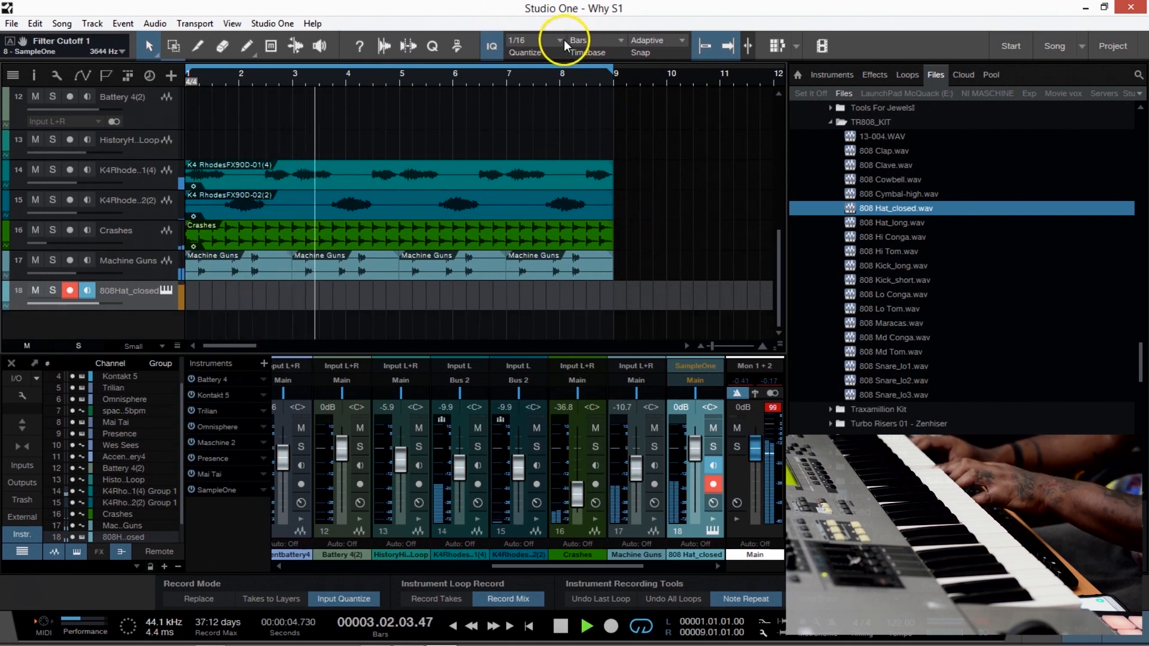
{"action": "key", "text": "space"}
{"action": "key", "text": "space"}
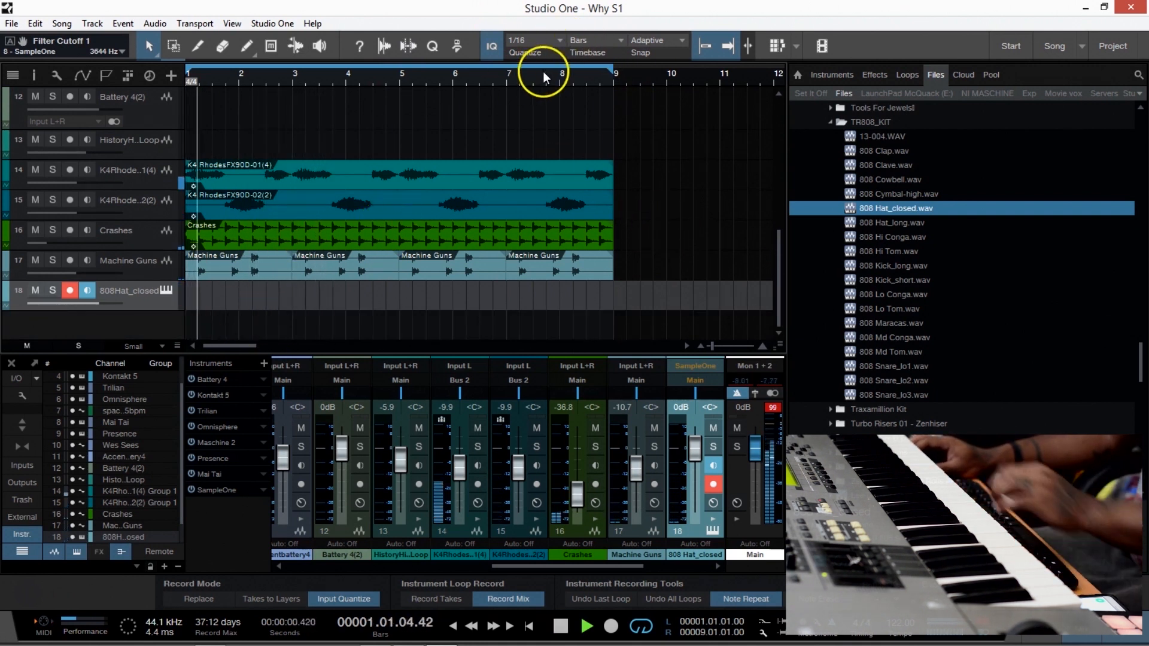
Switch the quantize value to 1/32 during playback, then stop the song and set the value to 1/8.
{"action": "left_click", "coordinate": [562, 39]}
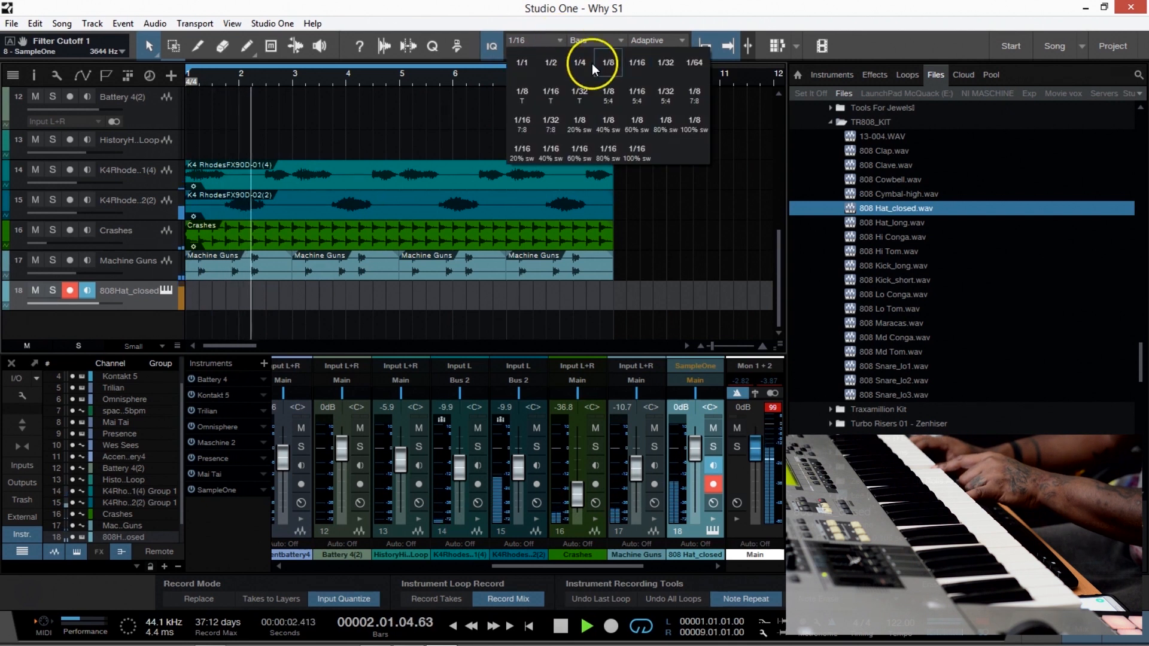
{"action": "left_click", "coordinate": [663, 62]}
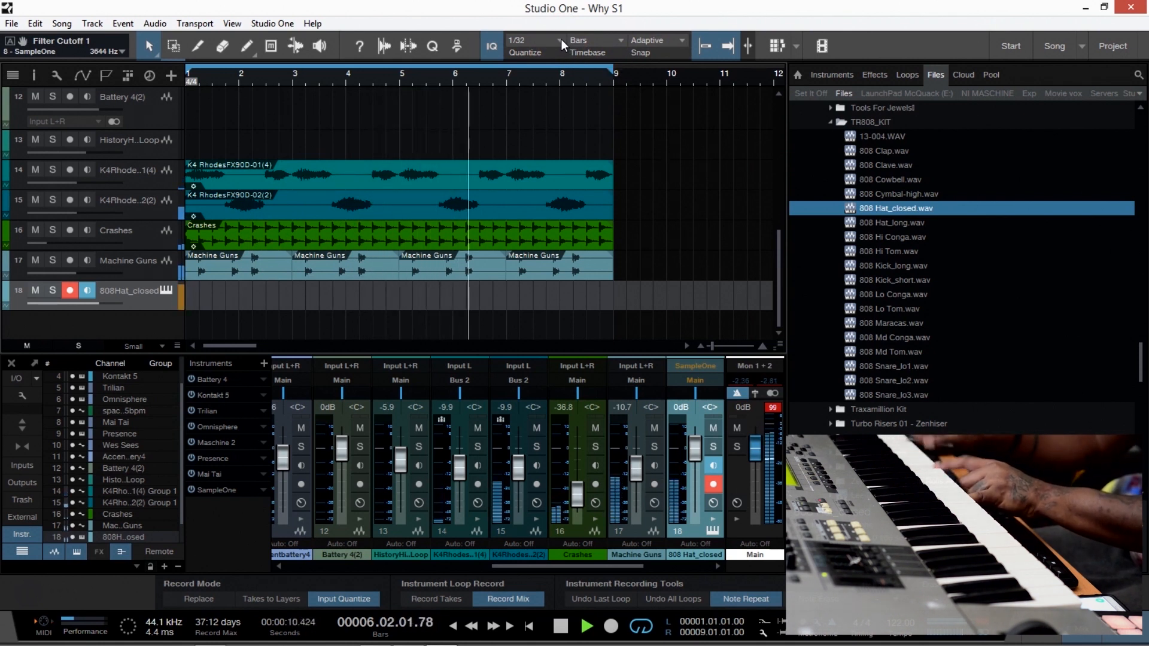
{"action": "key", "text": "space"}
{"action": "left_click", "coordinate": [559, 40]}
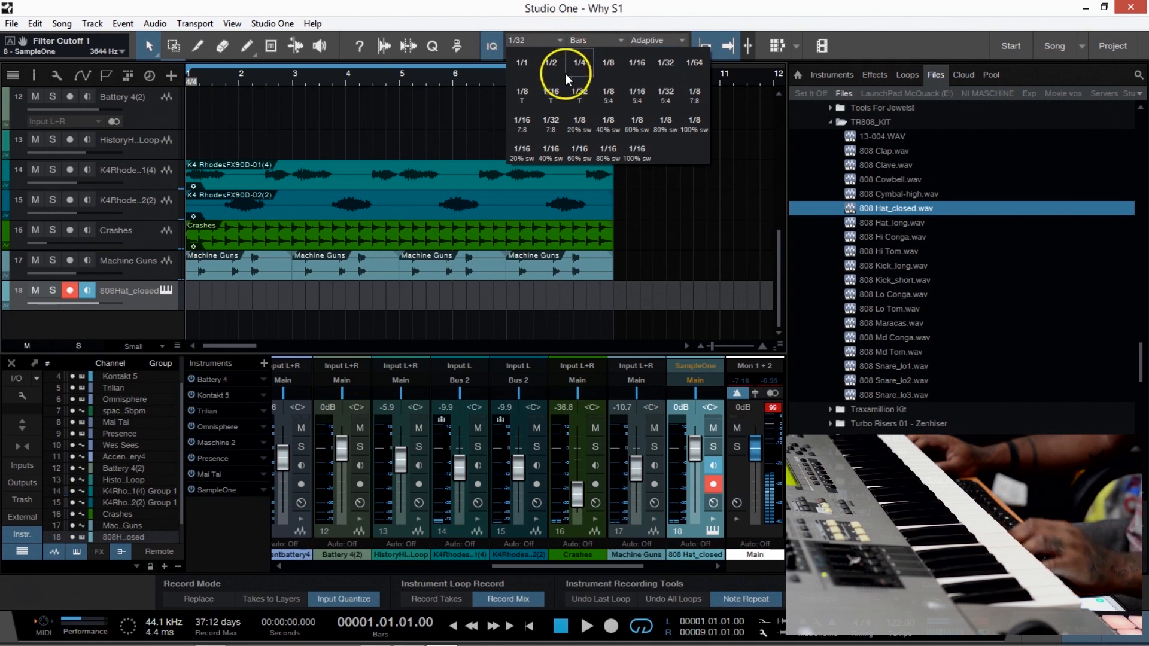
{"action": "left_click", "coordinate": [607, 70]}
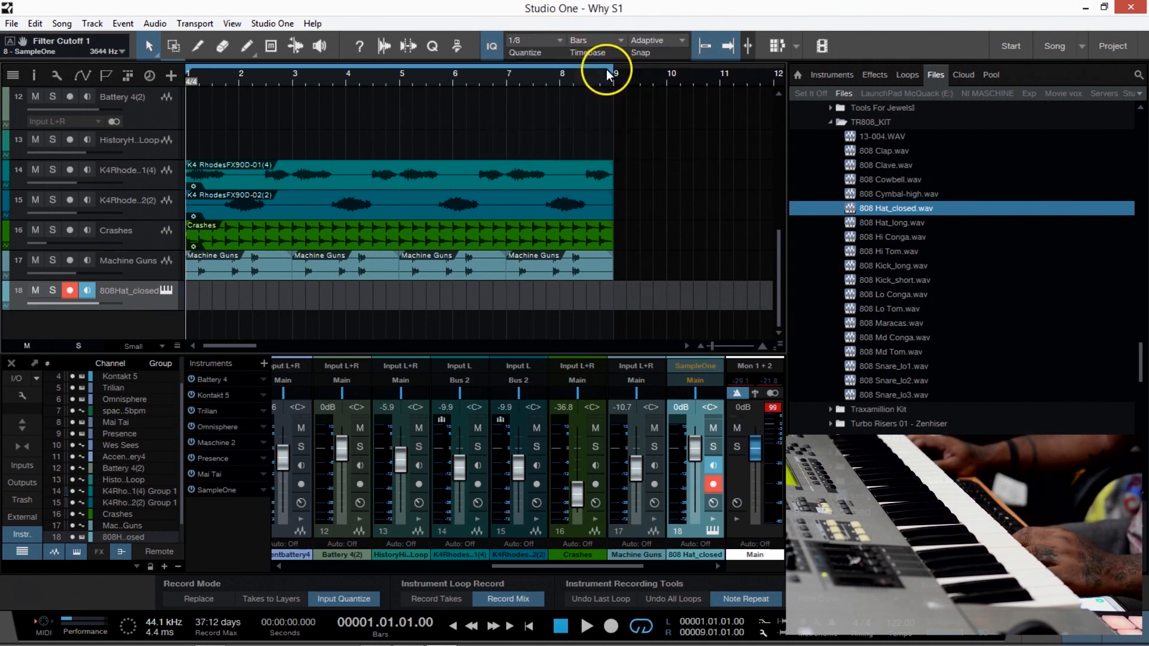
With the quantize value at 1/16, create a part on the 808 Hat_closed track and open it in the note editor.
{"action": "left_click", "coordinate": [565, 41]}
{"action": "left_click", "coordinate": [568, 86]}
{"action": "double_click", "coordinate": [195, 293]}
{"action": "double_click", "coordinate": [239, 300]}
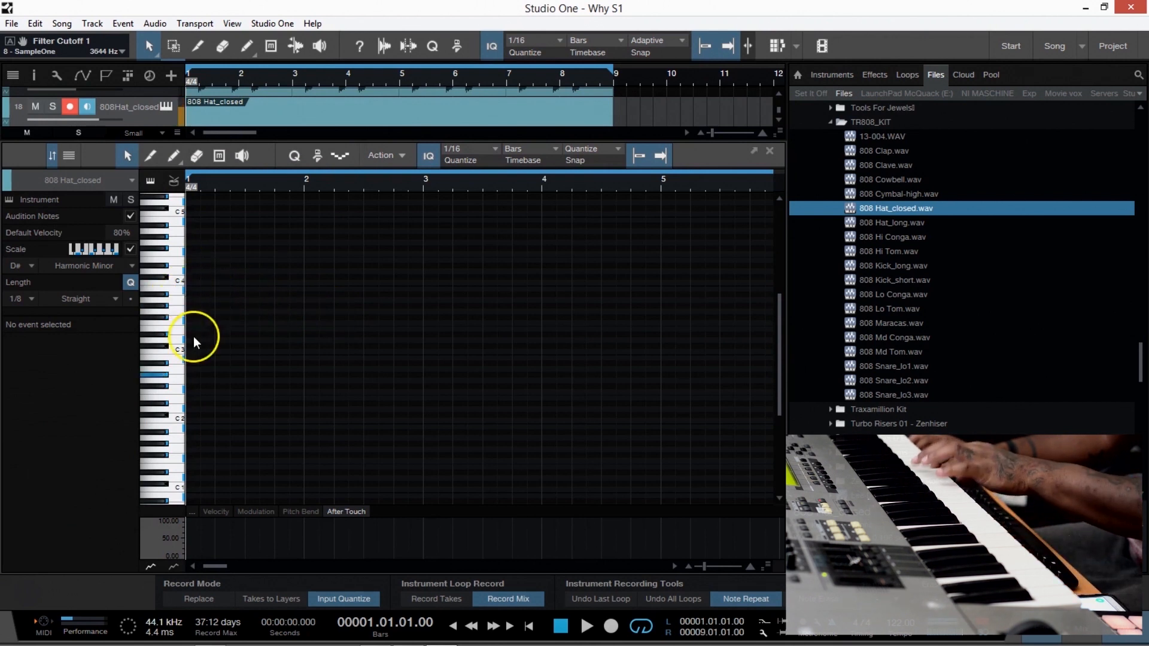
Add a G# 2 note with a length of 0.0.2.0 at the start of bar 1 in the hat part.
{"action": "double_click", "coordinate": [189, 375]}
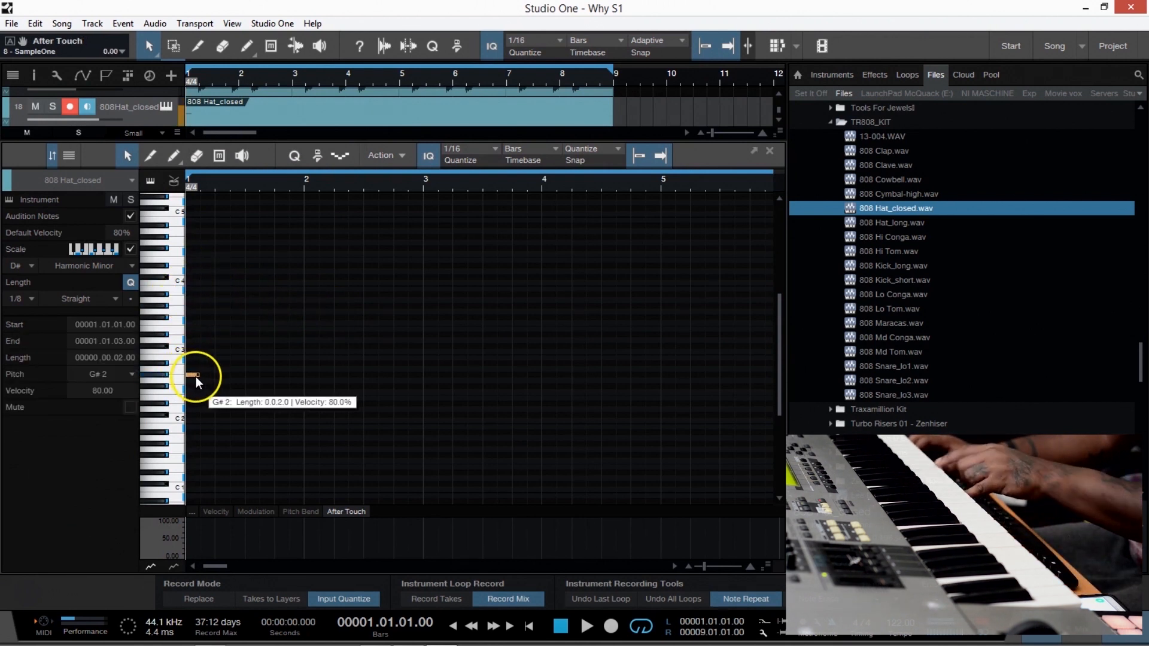
{"action": "left_click_drag", "start_coordinate": [201, 372], "coordinate": [342, 381]}
{"action": "key", "text": "alt"}
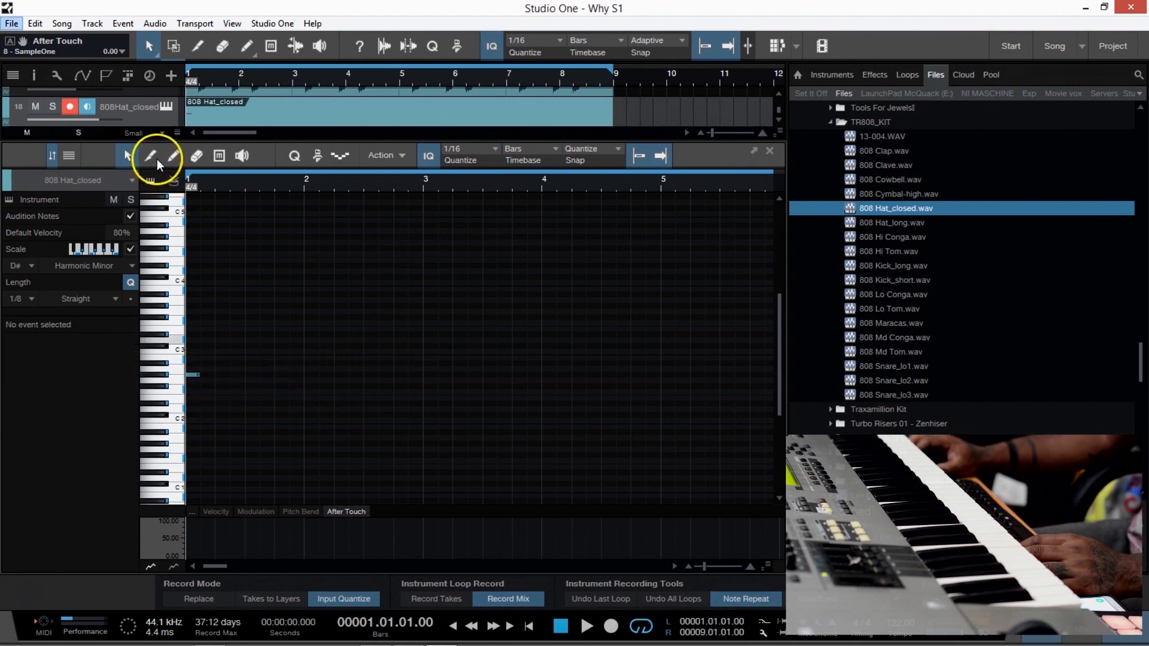
Paint a continuous run of 1/16 notes on G# 2 from behind the first note up to bar 5 and play it.
{"action": "left_click", "coordinate": [173, 155]}
{"action": "mouse_move", "coordinate": [203, 374]}
{"action": "left_mouse_down"}
{"action": "mouse_move", "coordinate": [649, 358]}
{"action": "mouse_move", "coordinate": [662, 376]}
{"action": "left_mouse_up"}
{"action": "key", "text": "space"}
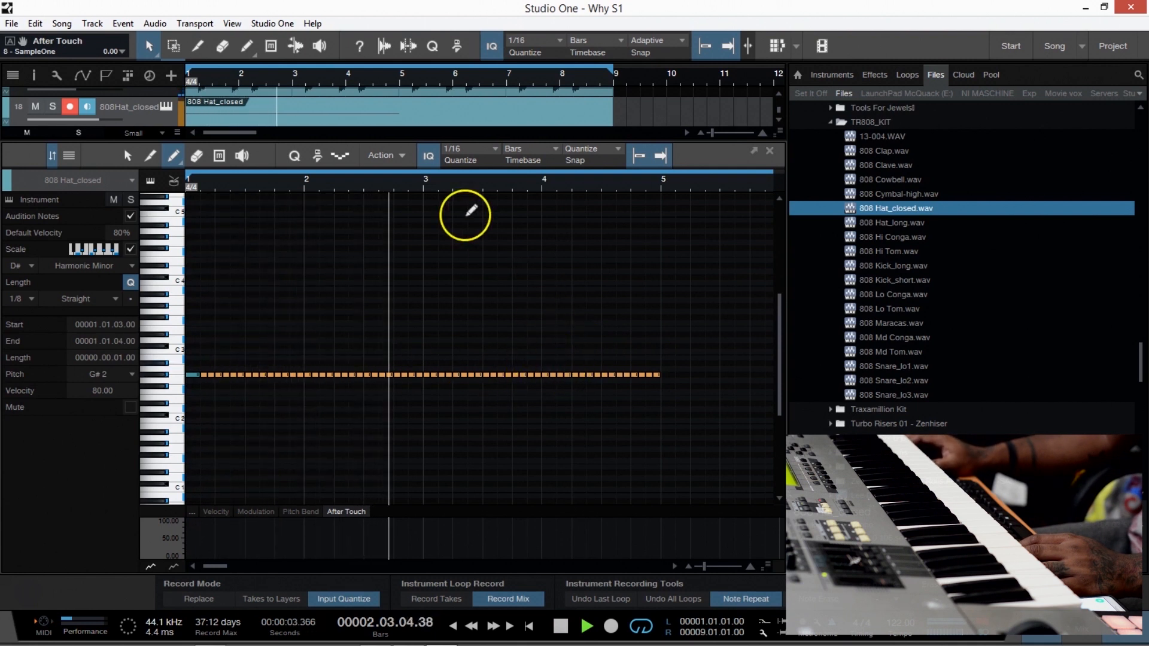
{"action": "key", "text": "space"}
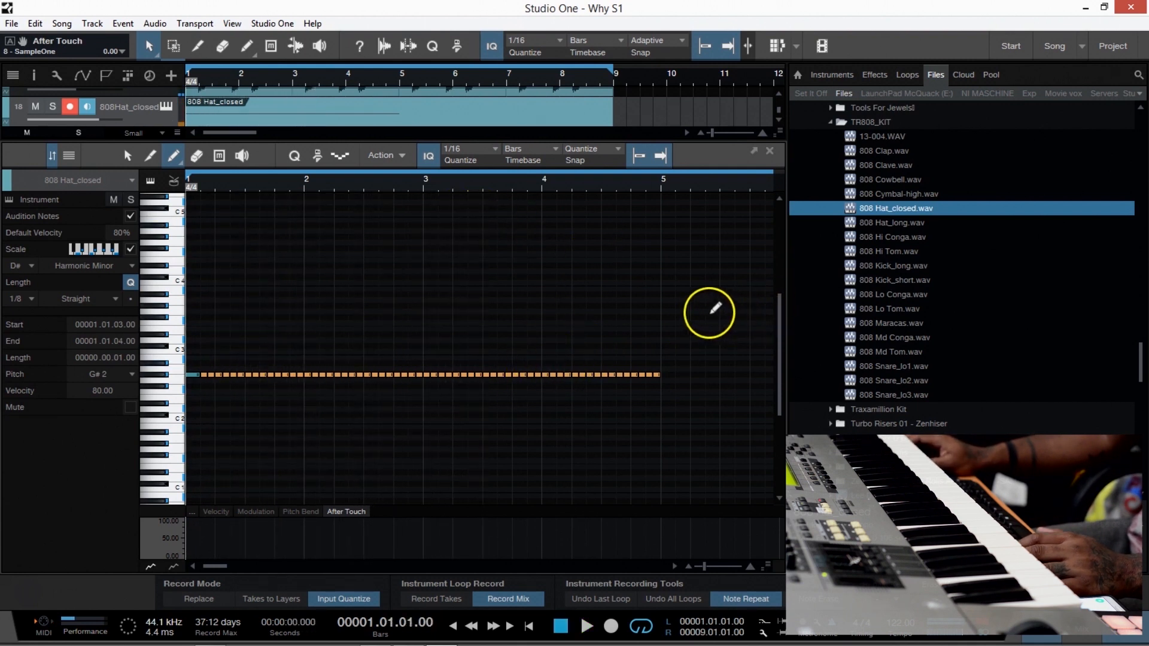
Select the four hat notes on the first beat of bar 4 and split them at a 1/32 grid.
{"action": "left_click_drag", "start_coordinate": [555, 187], "coordinate": [555, 214]}
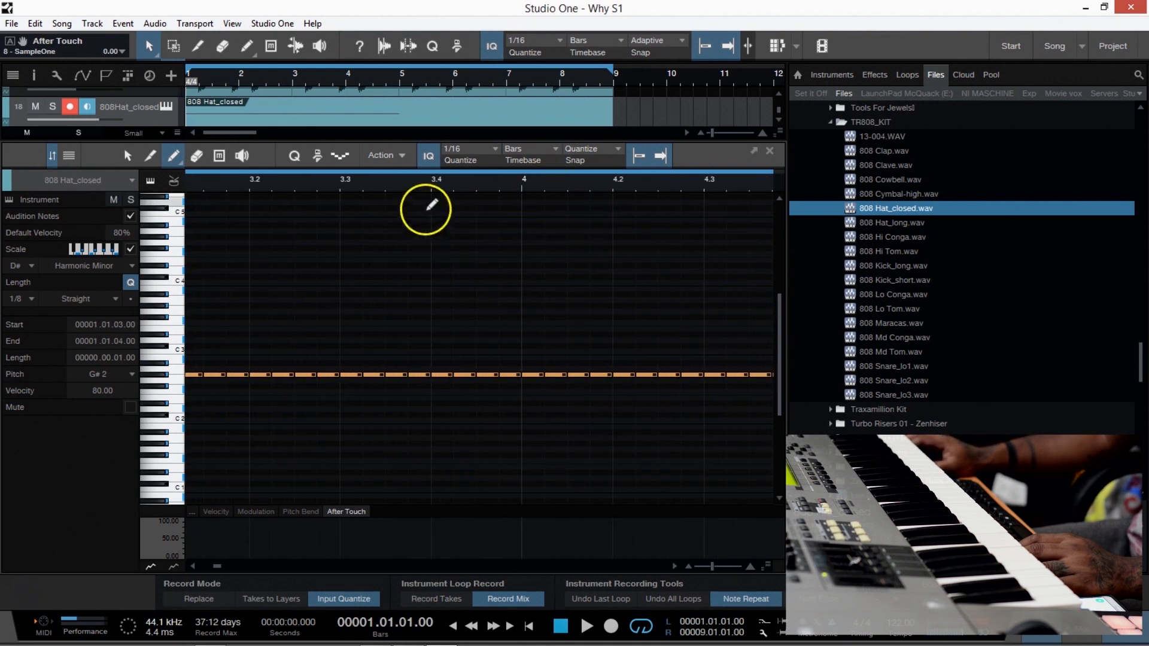
{"action": "left_click", "coordinate": [131, 158]}
{"action": "left_click_drag", "start_coordinate": [641, 403], "coordinate": [526, 377]}
{"action": "right_click", "coordinate": [529, 377]}
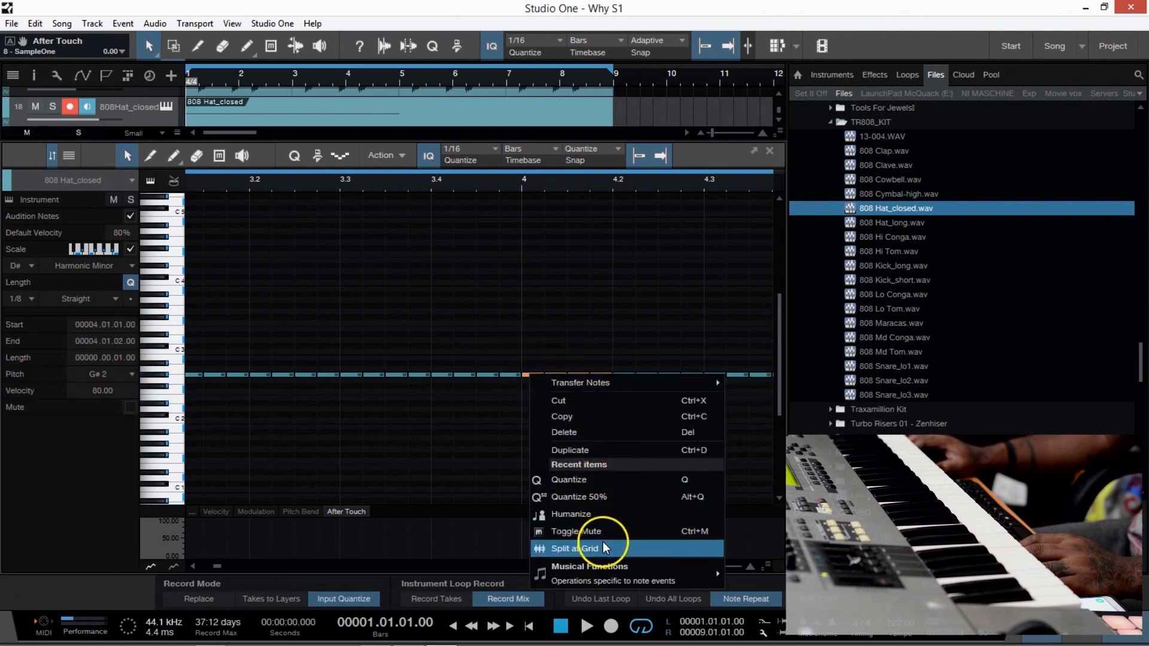
{"action": "left_click", "coordinate": [496, 148]}
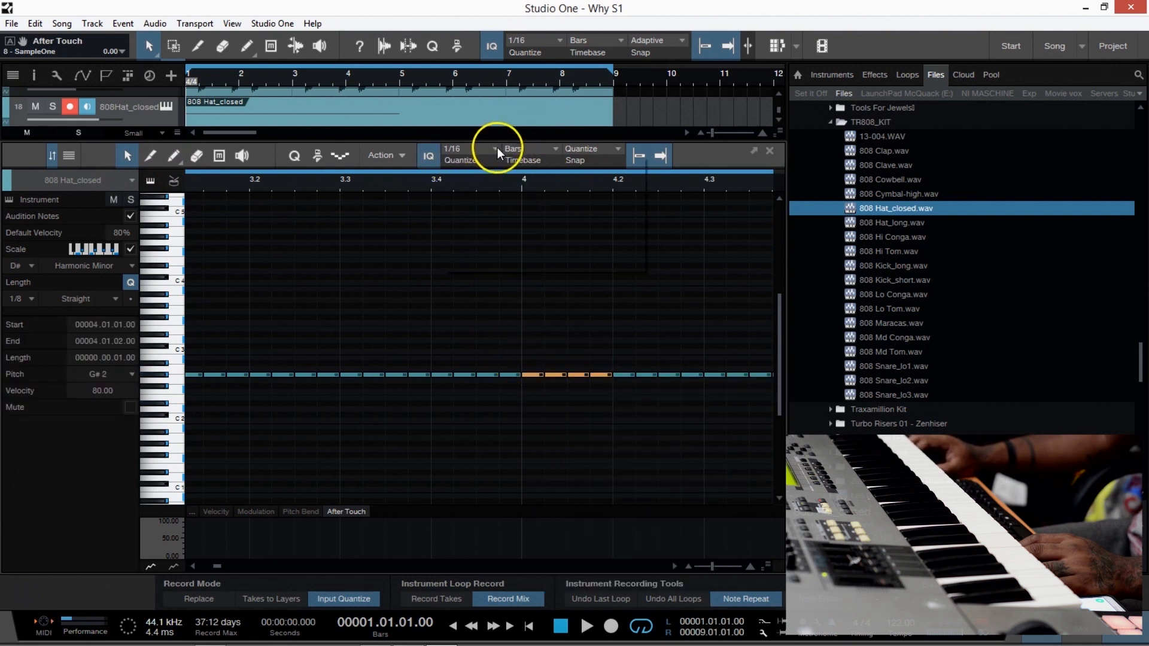
{"action": "left_click", "coordinate": [496, 148]}
{"action": "left_click", "coordinate": [601, 171]}
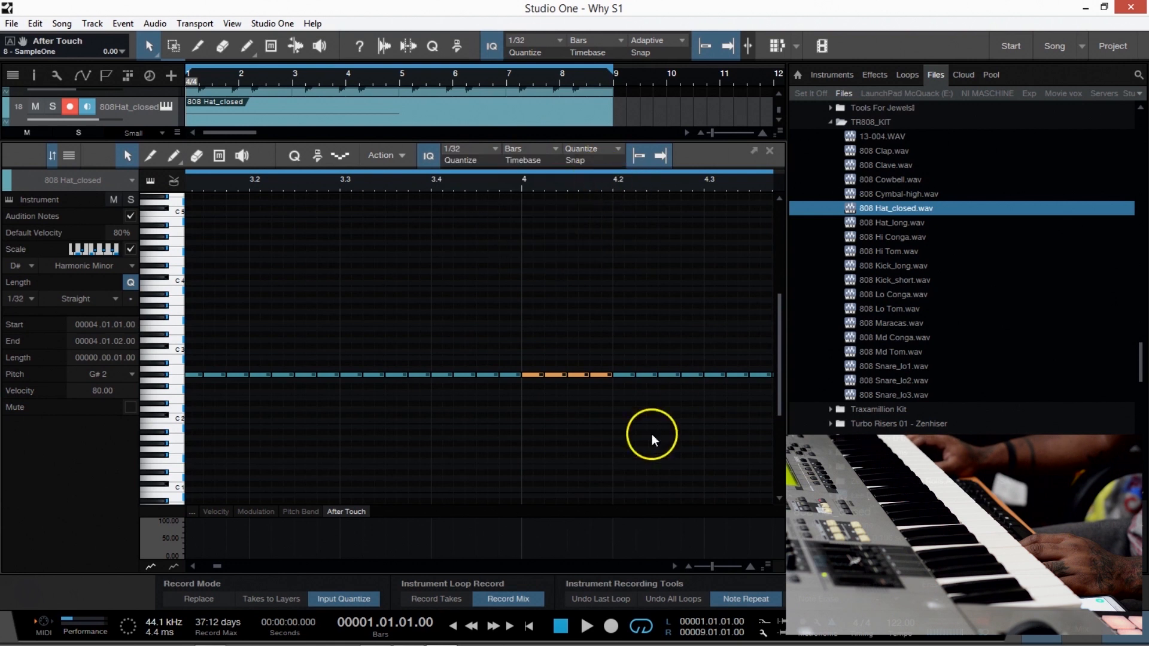
{"action": "right_click", "coordinate": [535, 376]}
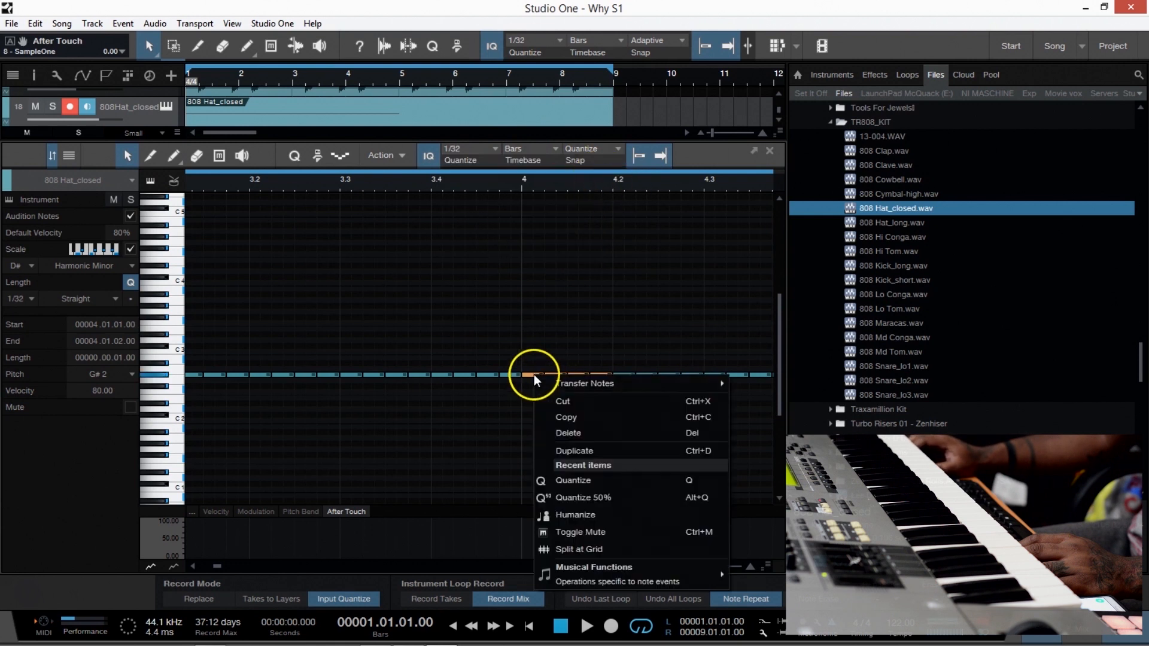
{"action": "left_click", "coordinate": [604, 549]}
Play the song from just before bar 4 to listen to the split hat notes.
{"action": "key", "text": "space"}
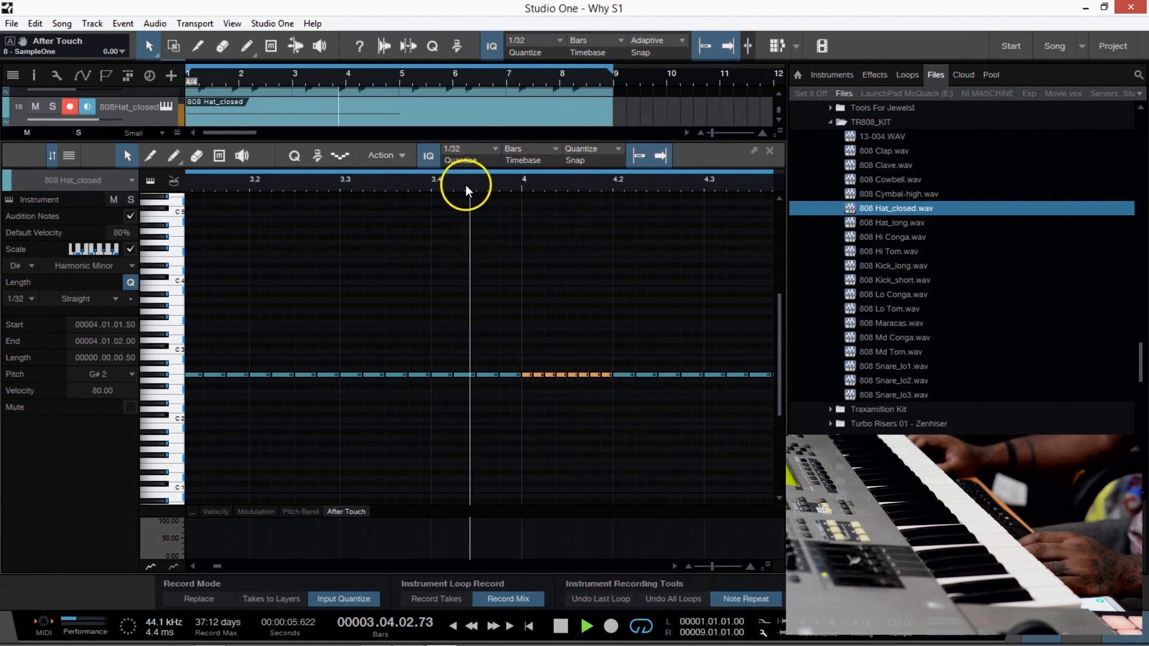
{"action": "key", "text": "space"}
{"action": "key", "text": "space"}
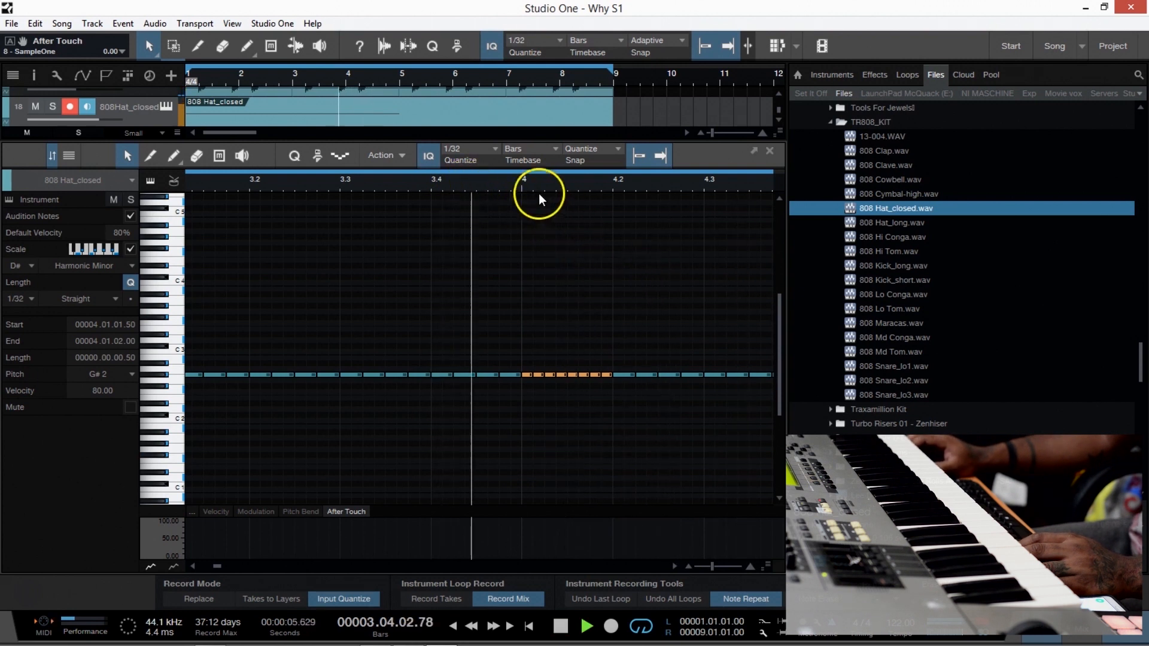
{"action": "key", "text": "space"}
Split the four hat notes on the last beat of bar 4 at the 1/32 grid and play the result.
{"action": "left_click_drag", "start_coordinate": [218, 569], "coordinate": [223, 568]}
{"action": "left_click_drag", "start_coordinate": [446, 362], "coordinate": [353, 380]}
{"action": "right_click", "coordinate": [358, 377]}
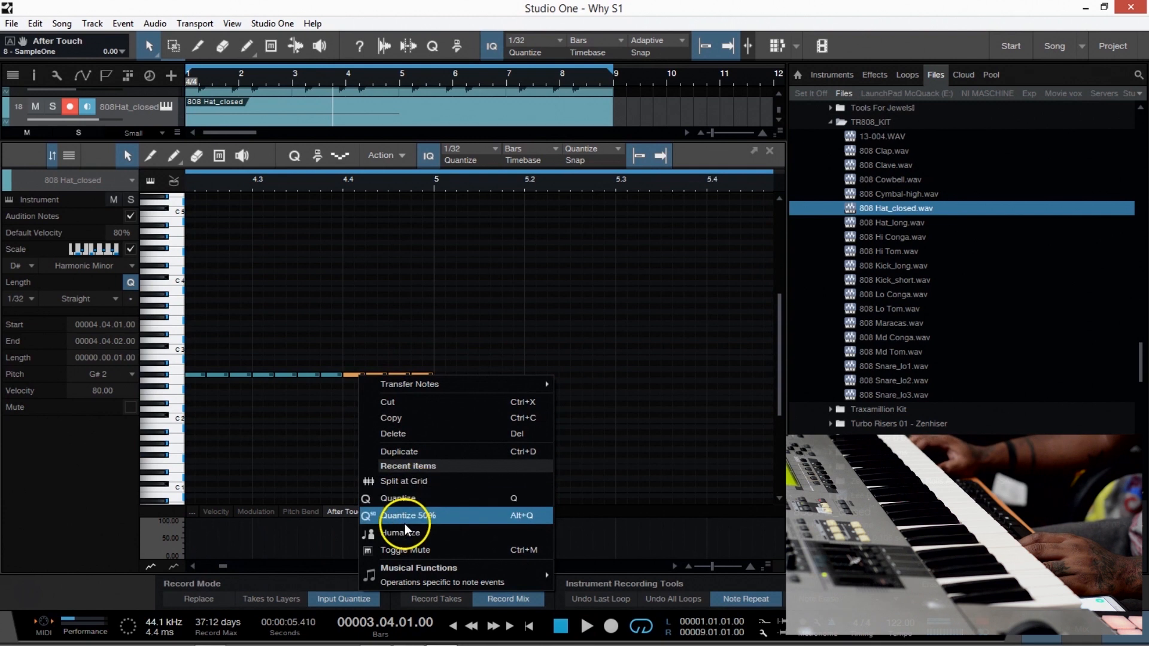
{"action": "left_click", "coordinate": [411, 479]}
{"action": "key", "text": "space"}
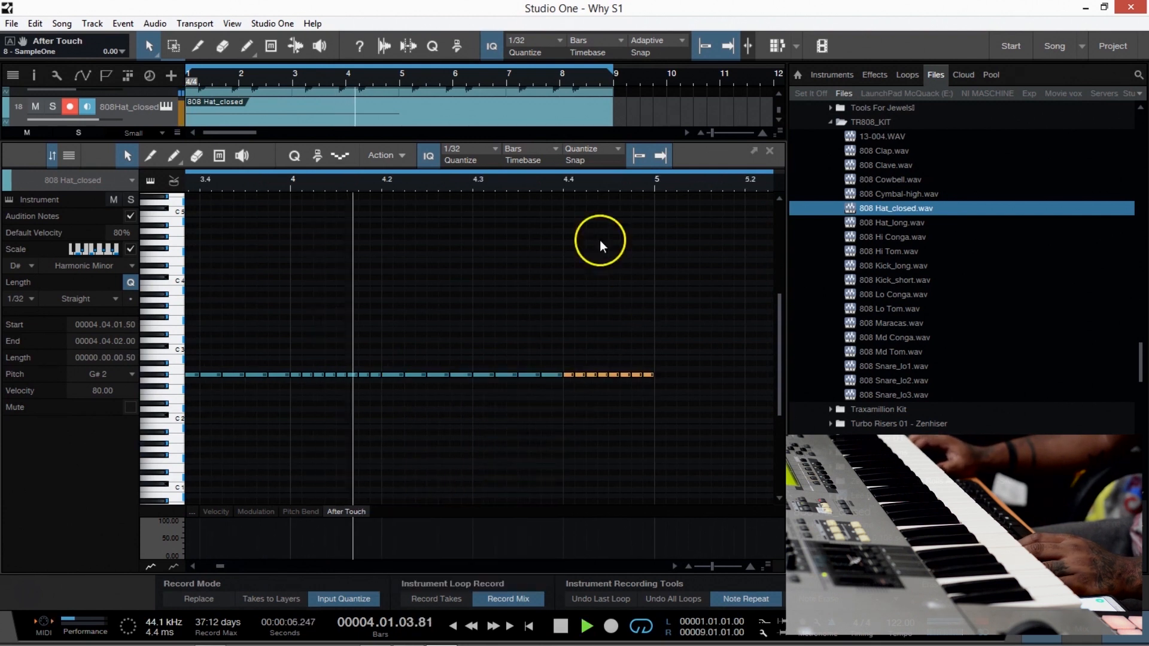
{"action": "scroll", "coordinate": [541, 189], "scroll_direction": "down", "scroll_amount": 2}
{"action": "scroll", "coordinate": [541, 189], "scroll_direction": "down", "scroll_amount": 3}
{"action": "key", "text": "space"}
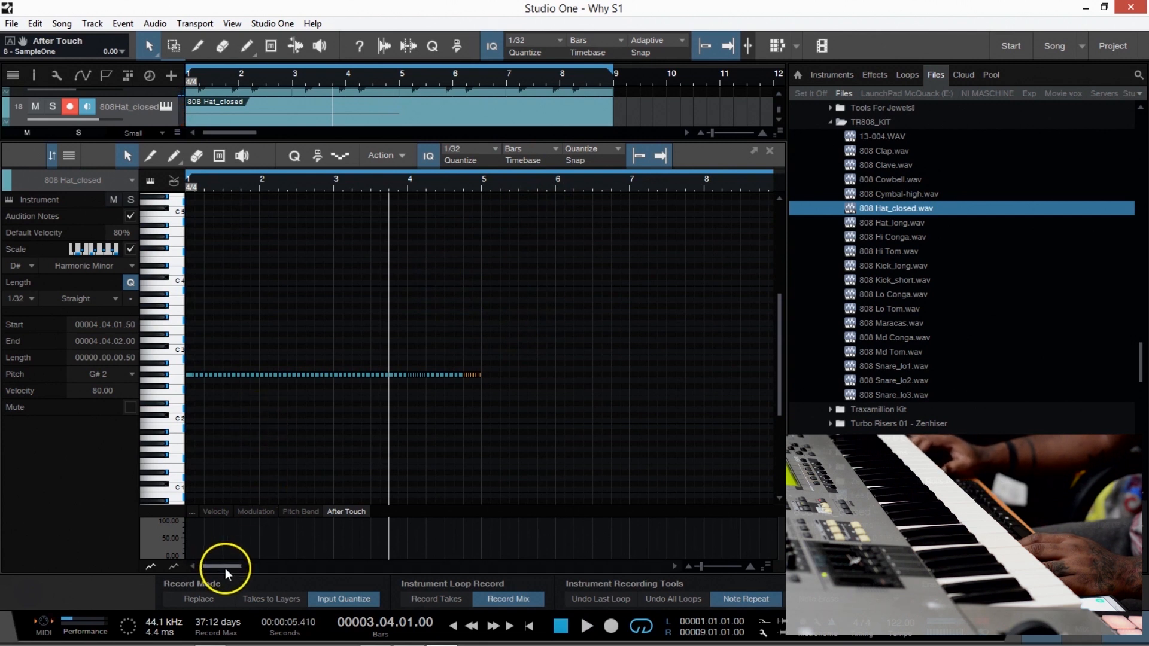
Split the first hat note at the start of bar 1 at the 1/32 grid.
{"action": "left_click", "coordinate": [189, 382]}
{"action": "left_click", "coordinate": [187, 375]}
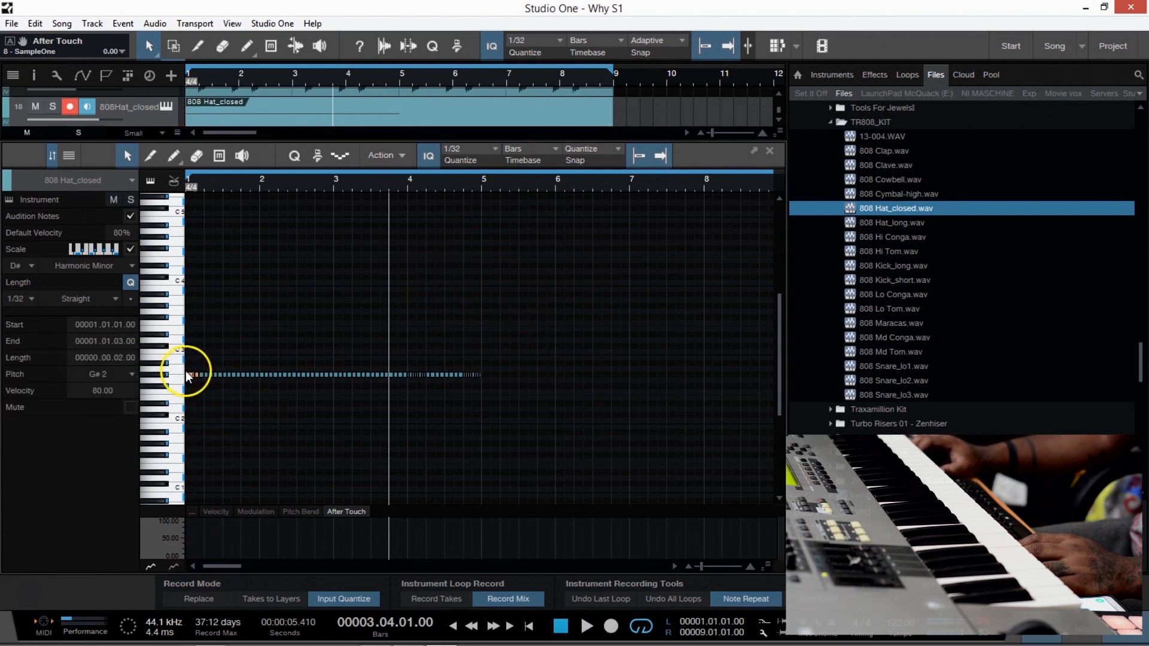
{"action": "right_click", "coordinate": [192, 376]}
{"action": "left_click", "coordinate": [247, 482]}
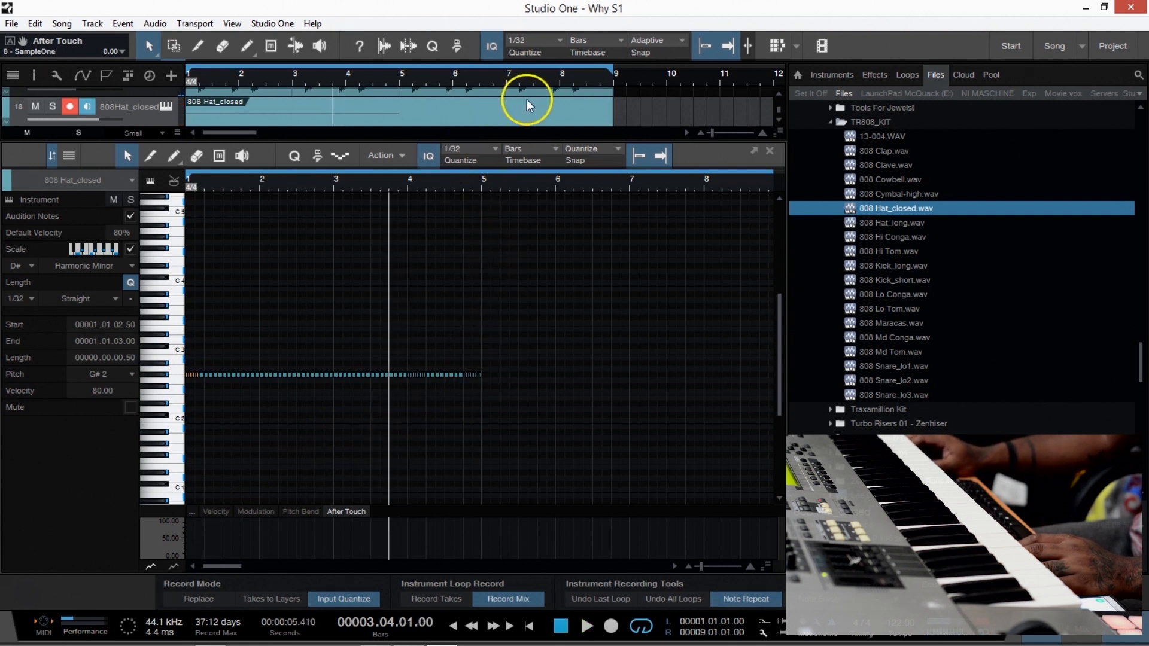
Shorten the 808 Hat_closed part to end at bar 5, duplicate it directly behind itself and close the note editor.
{"action": "left_click_drag", "start_coordinate": [613, 113], "coordinate": [398, 117]}
{"action": "key", "text": "d"}
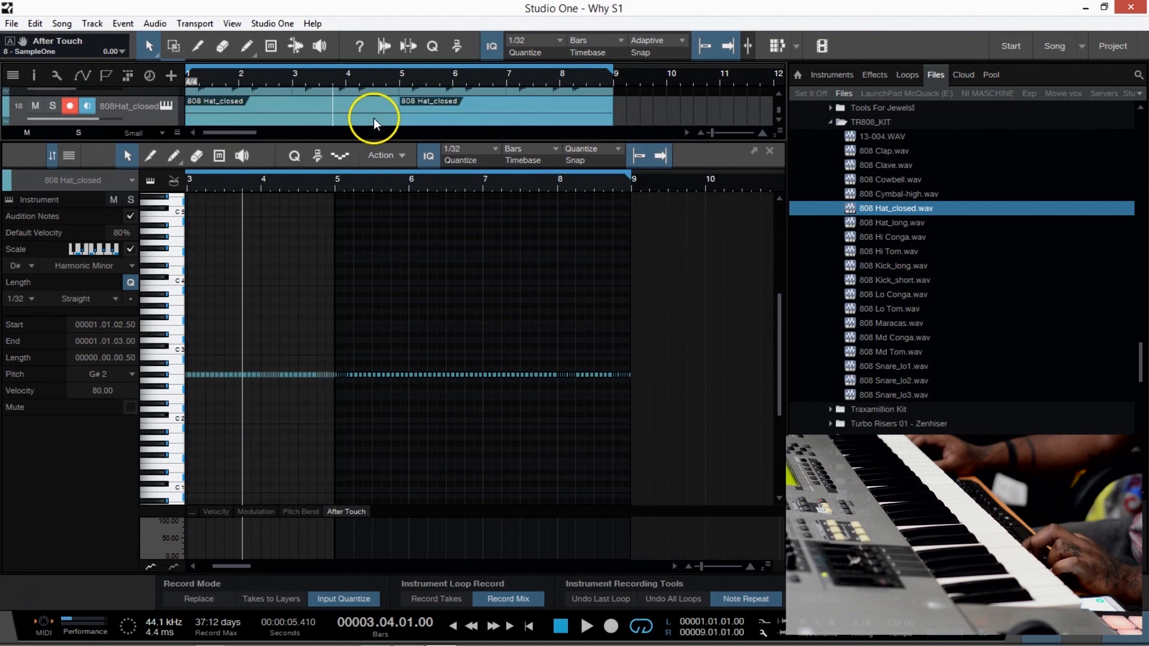
{"action": "key", "text": "space"}
{"action": "left_click", "coordinate": [770, 152]}
{"action": "key", "text": "space"}
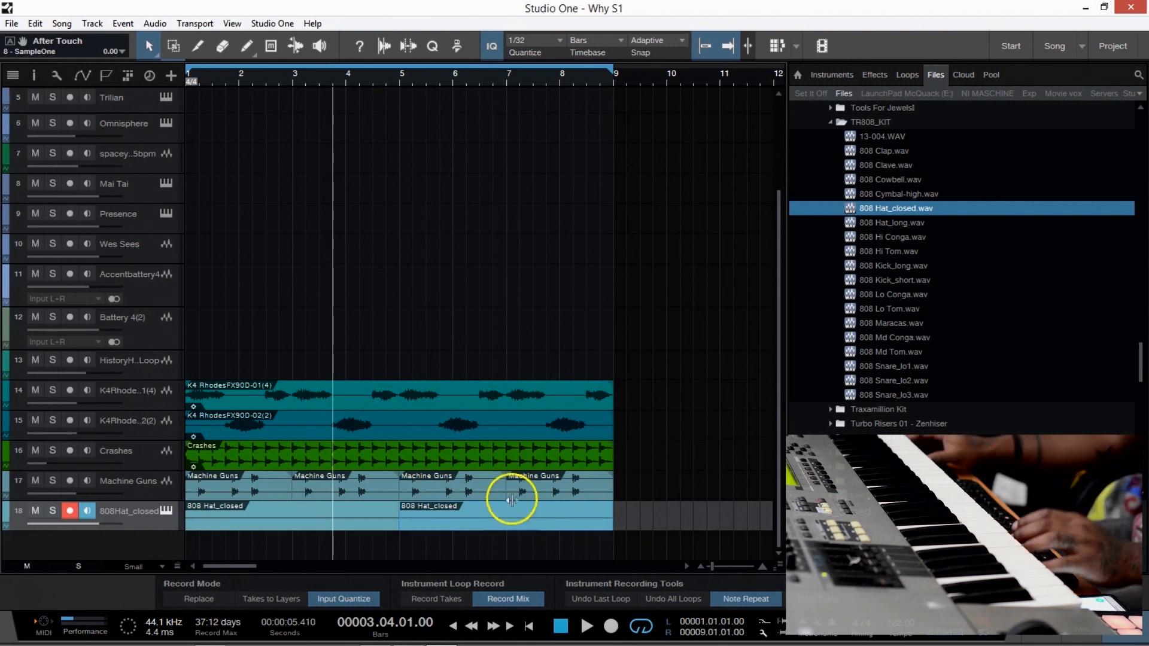
Start playback and lower the Machine Guns track's volume to -15.2.
{"action": "scroll", "coordinate": [317, 158], "scroll_direction": "up", "scroll_amount": 4}
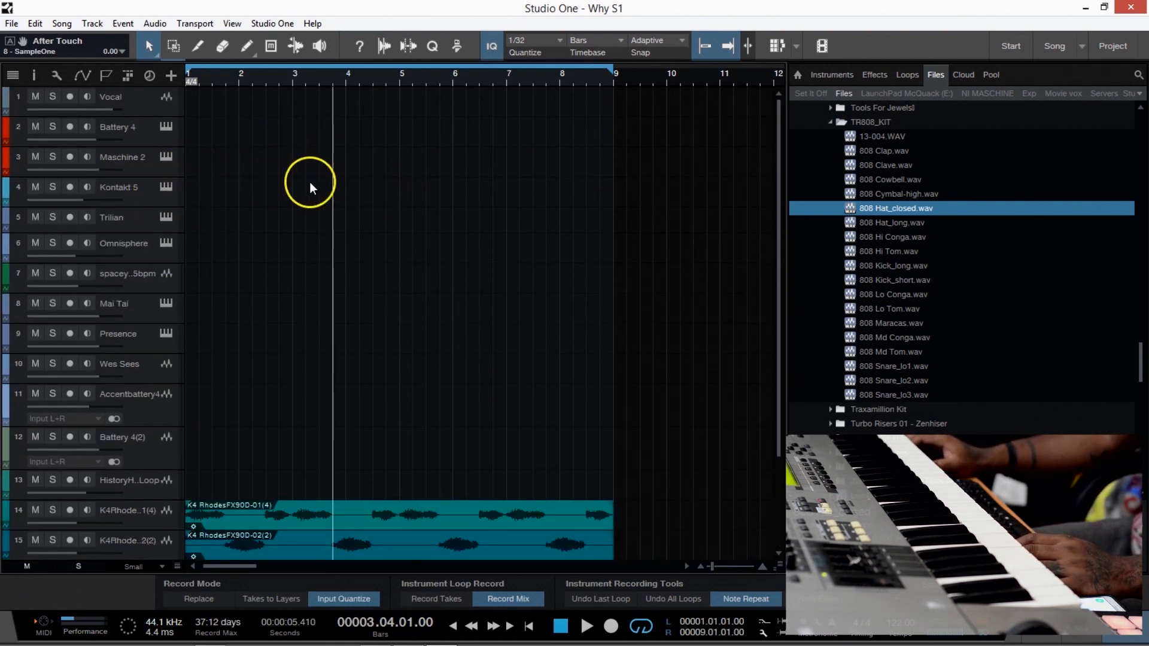
{"action": "scroll", "coordinate": [302, 188], "scroll_direction": "down", "scroll_amount": 4}
{"action": "left_click", "coordinate": [389, 413]}
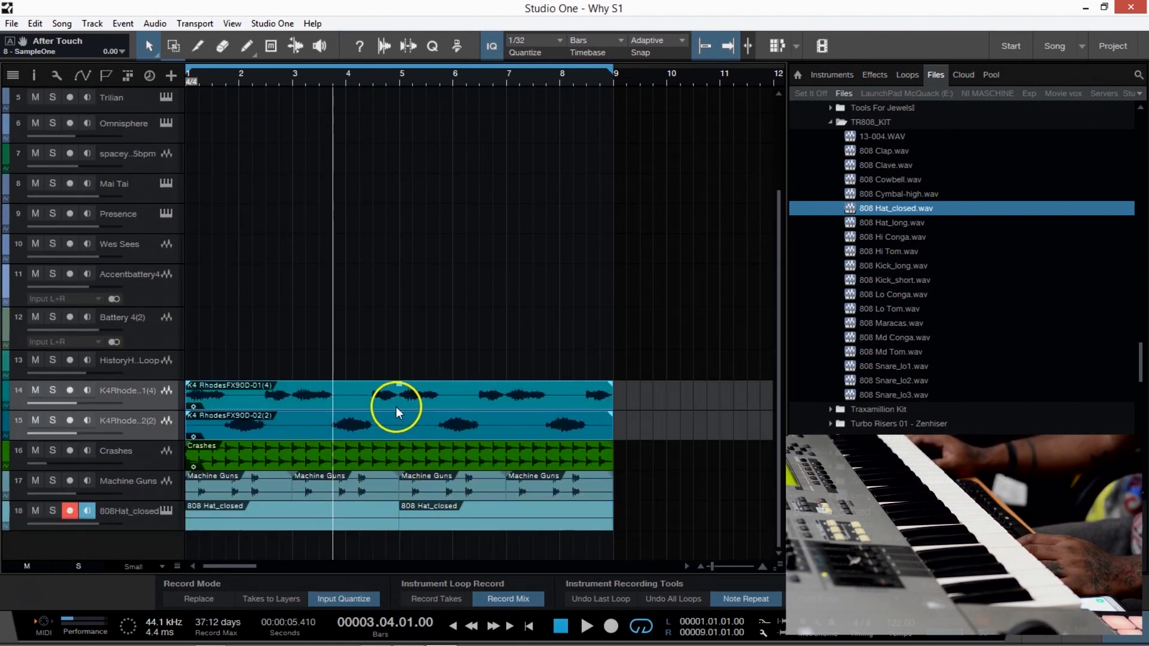
{"action": "key", "text": "space"}
{"action": "left_click", "coordinate": [82, 512]}
{"action": "left_click", "coordinate": [147, 497]}
{"action": "left_click_drag", "start_coordinate": [88, 490], "coordinate": [73, 494]}
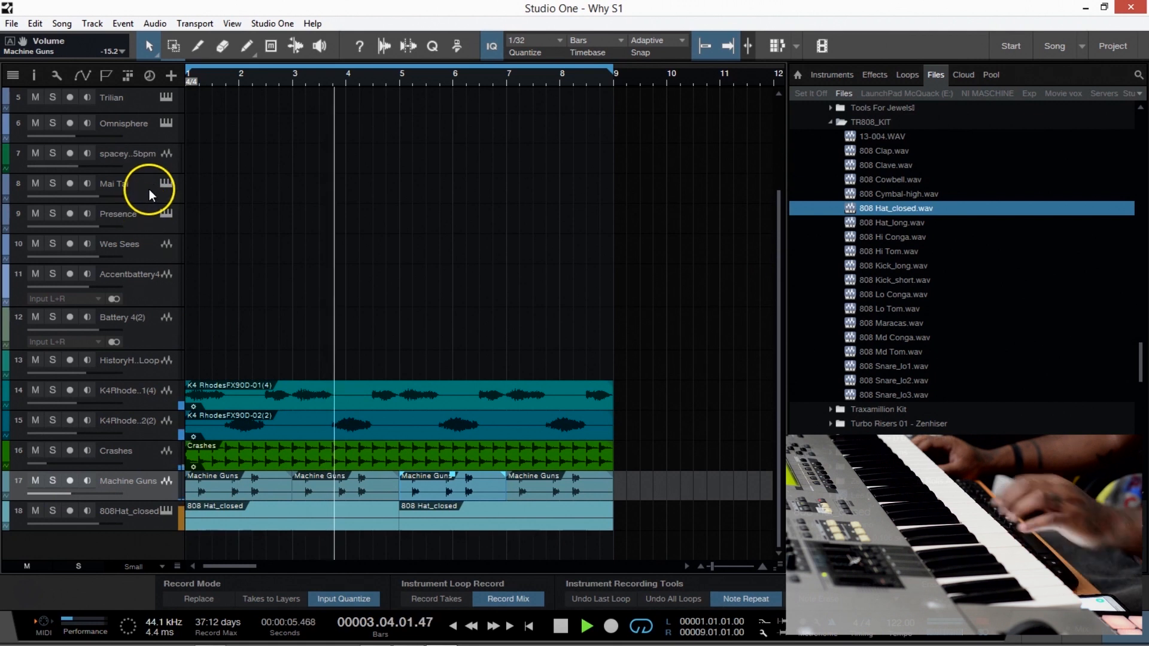
Select the Kontakt 5 track for live playing, stop the song and turn off Note Repeat.
{"action": "scroll", "coordinate": [140, 120], "scroll_direction": "up", "scroll_amount": 2}
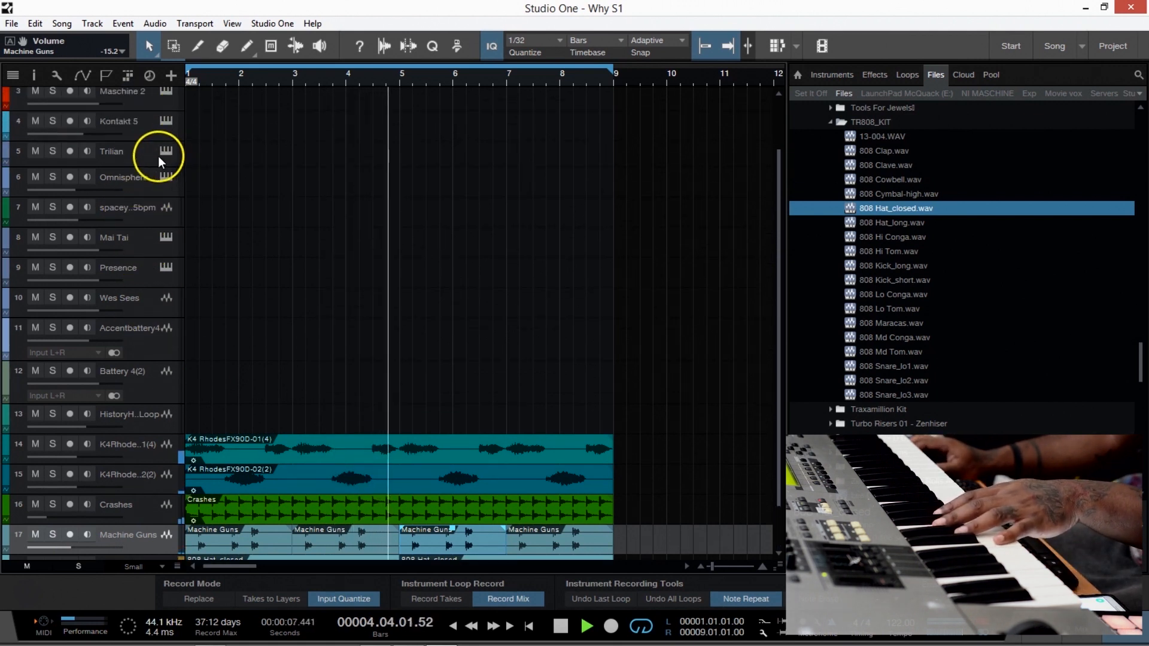
{"action": "left_click", "coordinate": [150, 123]}
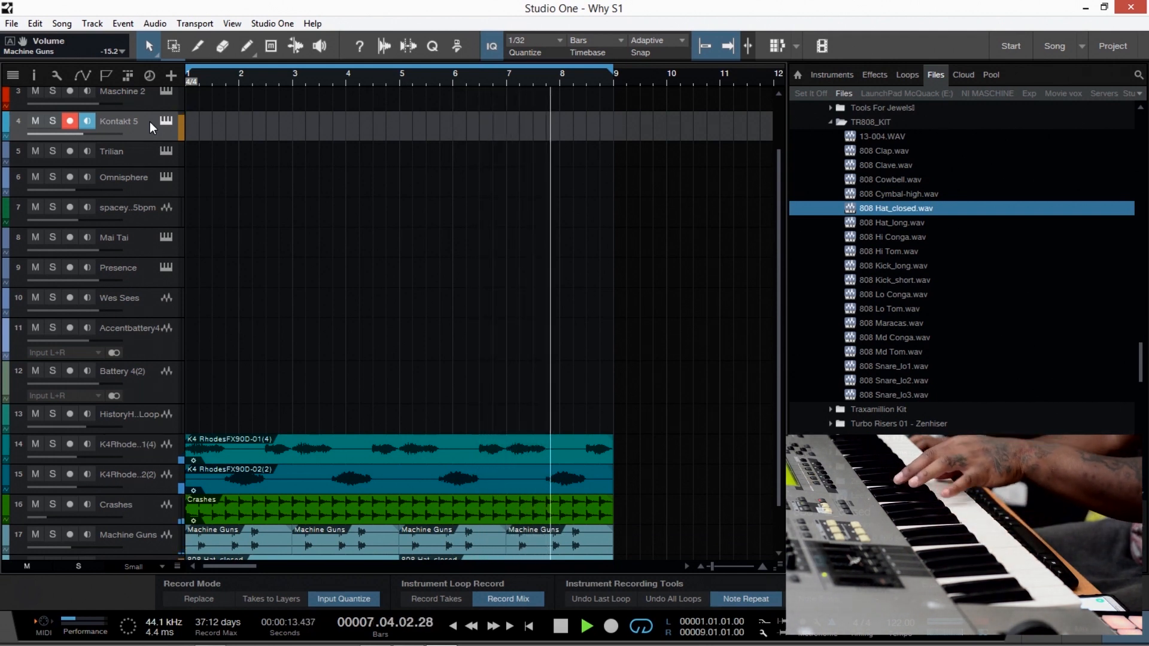
{"action": "key", "text": "space"}
{"action": "left_click", "coordinate": [745, 599]}
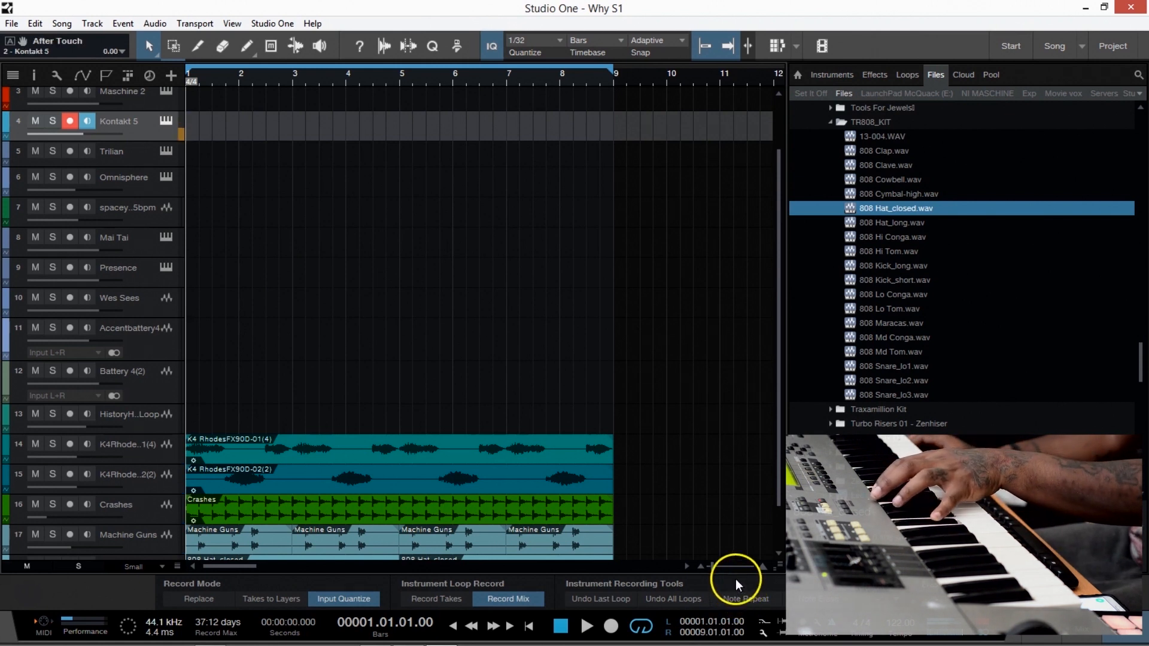
Select the two K4 RhodesFX90D audio parts together and export them into the !IDEA folder on the Arsenal (H:) drive.
{"action": "left_click", "coordinate": [533, 443]}
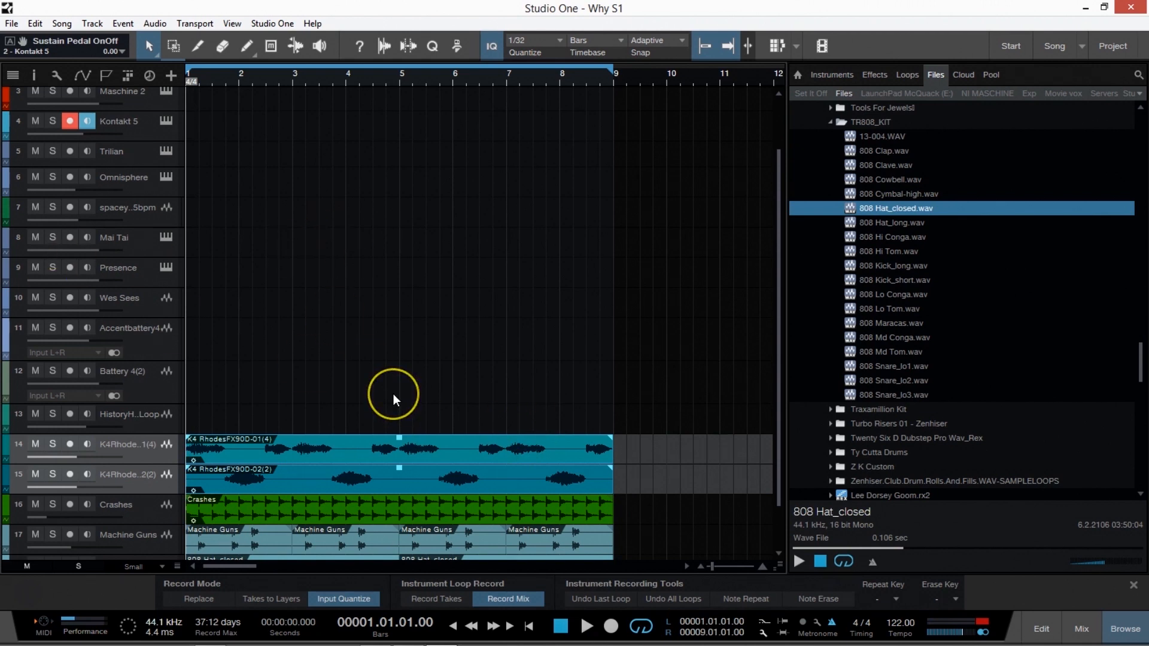
{"action": "scroll", "coordinate": [573, 402], "scroll_direction": "down", "scroll_amount": 1}
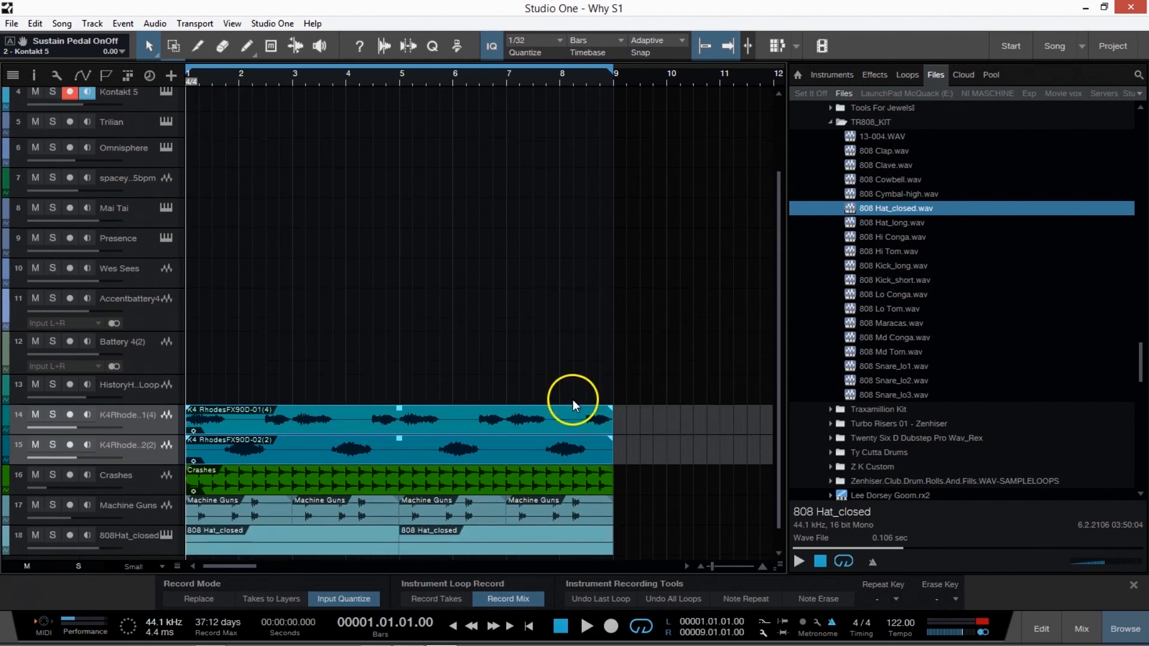
{"action": "scroll", "coordinate": [872, 276], "scroll_direction": "up", "scroll_amount": 4}
{"action": "scroll", "coordinate": [581, 476], "scroll_direction": "up", "scroll_amount": 3}
{"action": "scroll", "coordinate": [893, 109], "scroll_direction": "up", "scroll_amount": 3}
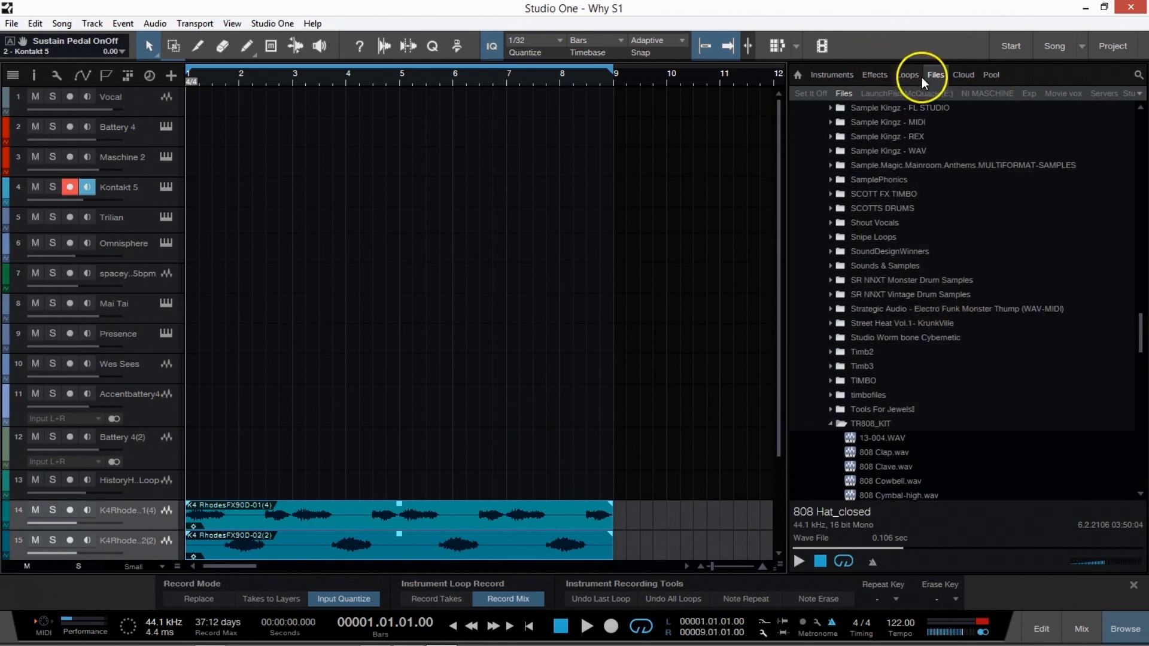
{"action": "scroll", "coordinate": [861, 252], "scroll_direction": "up", "scroll_amount": 15}
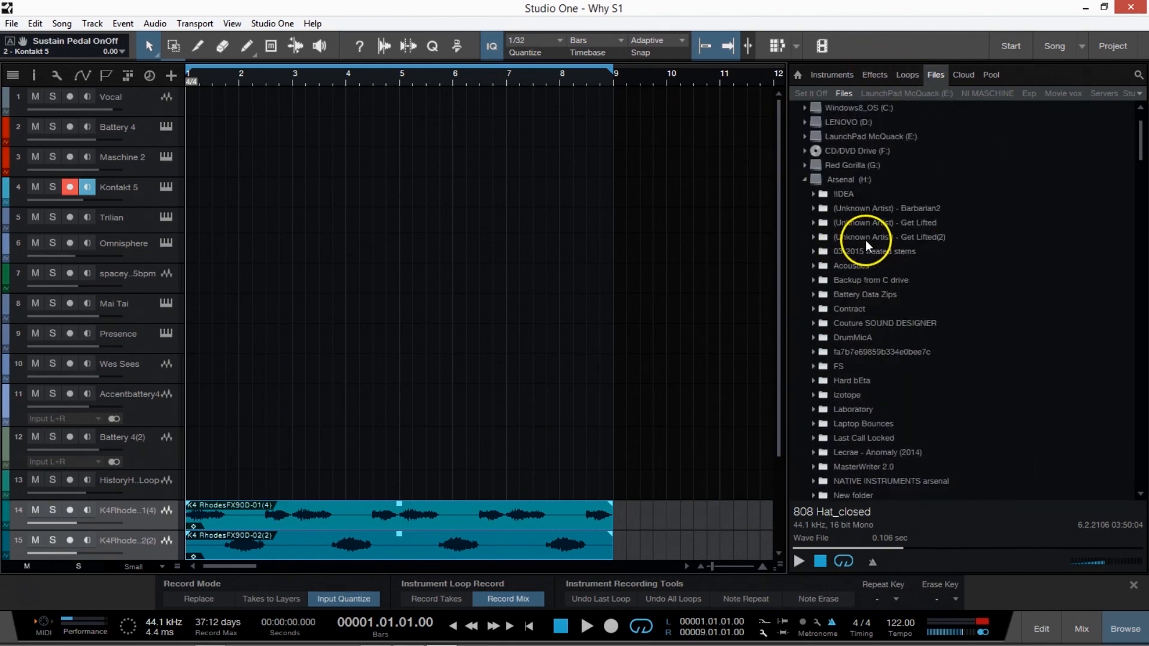
{"action": "scroll", "coordinate": [866, 240], "scroll_direction": "up", "scroll_amount": 3}
{"action": "scroll", "coordinate": [533, 456], "scroll_direction": "down", "scroll_amount": 1}
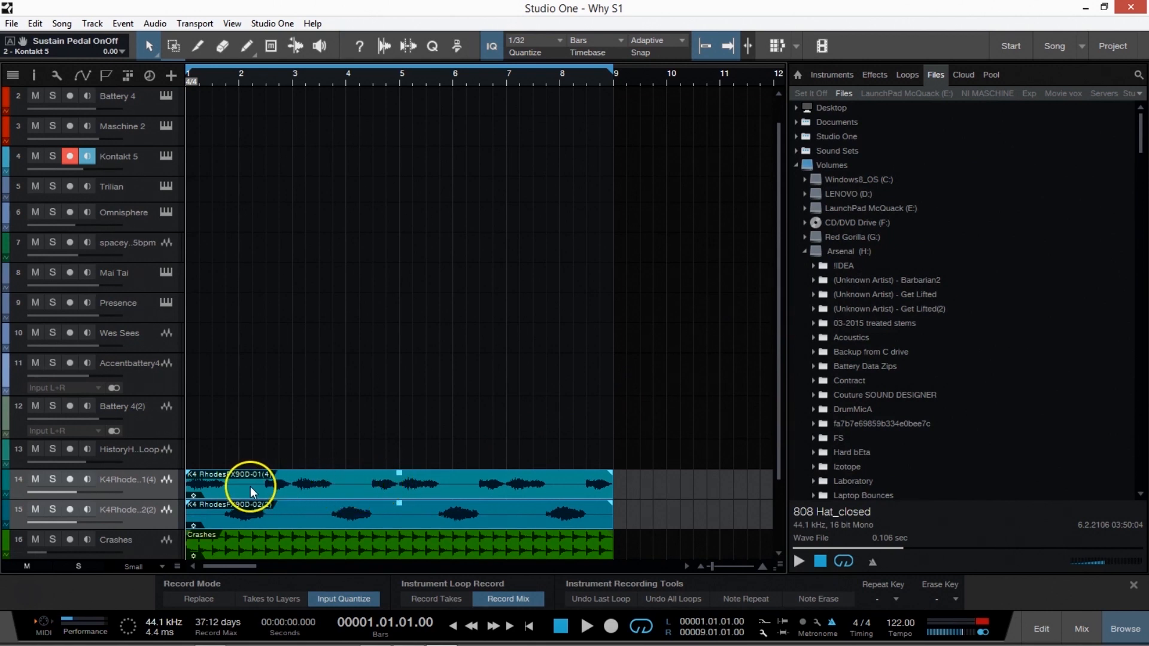
{"action": "left_click_drag", "start_coordinate": [249, 485], "coordinate": [891, 265]}
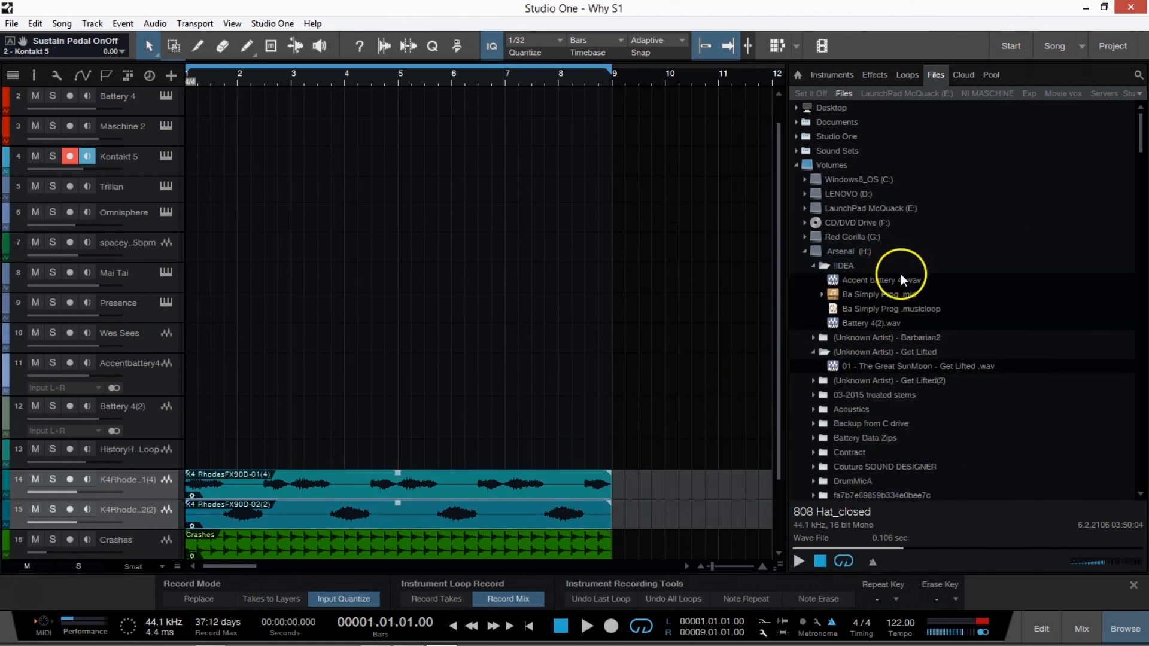
{"action": "left_click", "coordinate": [938, 340]}
{"action": "left_click", "coordinate": [925, 349]}
{"action": "left_click", "coordinate": [917, 343]}
{"action": "left_click", "coordinate": [914, 349]}
{"action": "left_click", "coordinate": [912, 341]}
{"action": "left_click", "coordinate": [911, 351]}
Refresh the !IDEA folder by closing and reopening it, and place K4 RhodesFX90D-01(4).wav on a new track at bar 1.
{"action": "double_click", "coordinate": [829, 267]}
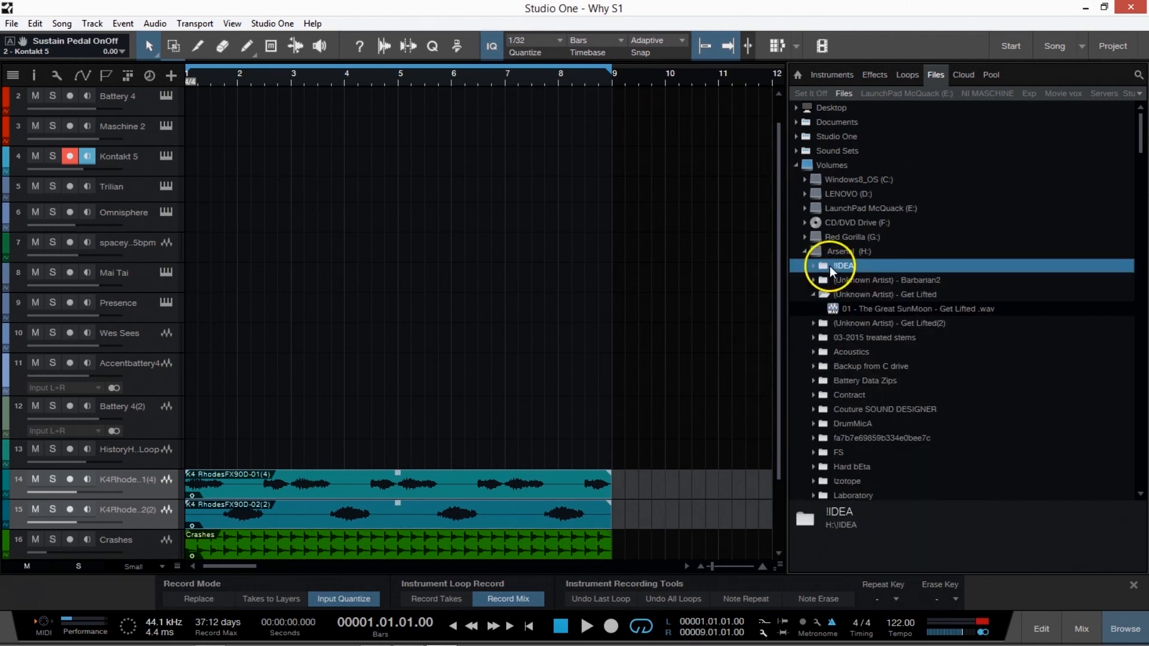
{"action": "double_click", "coordinate": [835, 267]}
{"action": "scroll", "coordinate": [926, 322], "scroll_direction": "down", "scroll_amount": 3}
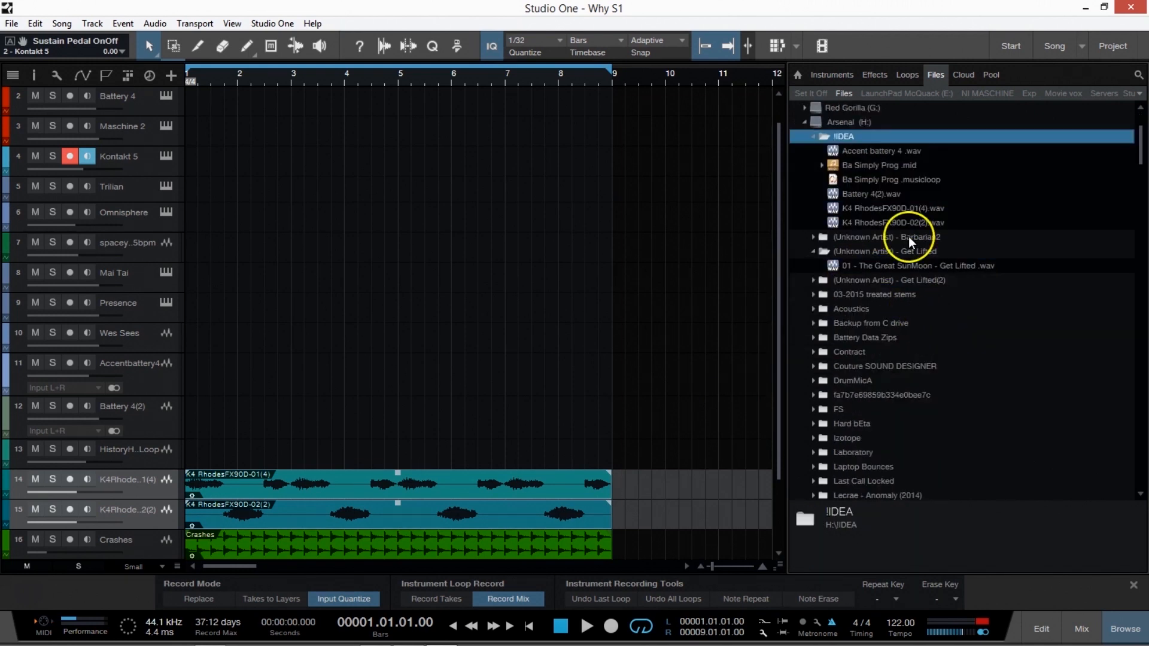
{"action": "left_click", "coordinate": [911, 210]}
{"action": "left_click_drag", "start_coordinate": [911, 213], "coordinate": [219, 545]}
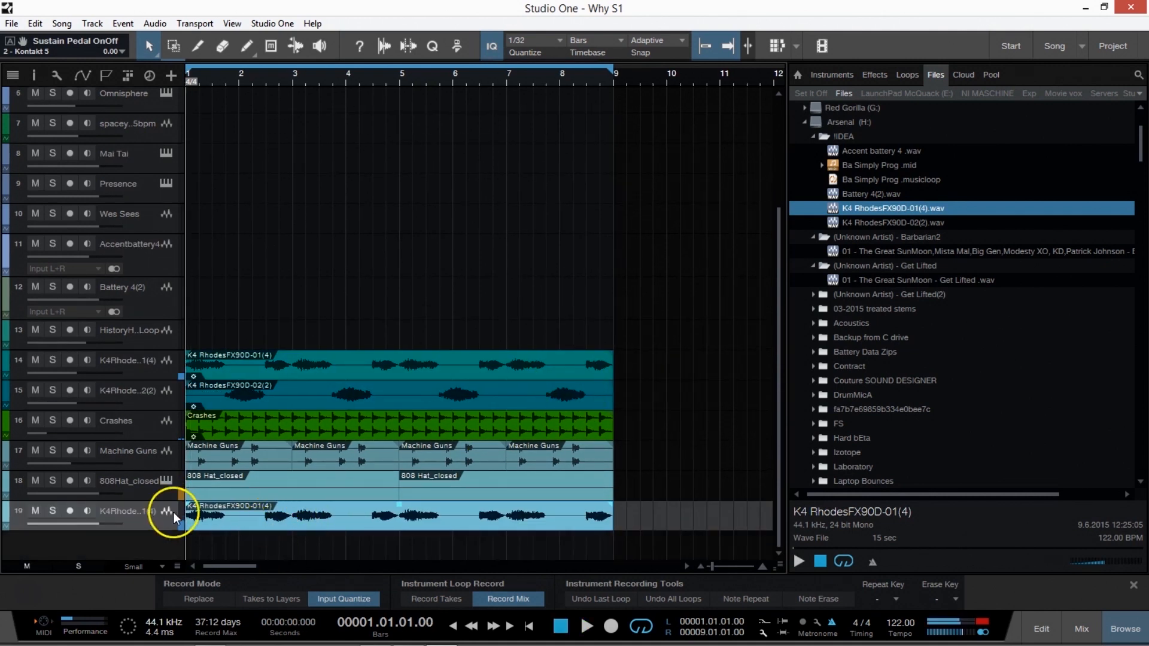
Delete the re-imported K4 RhodesFX90D-01(4) part and remove its track 19.
{"action": "key", "text": "Delete"}
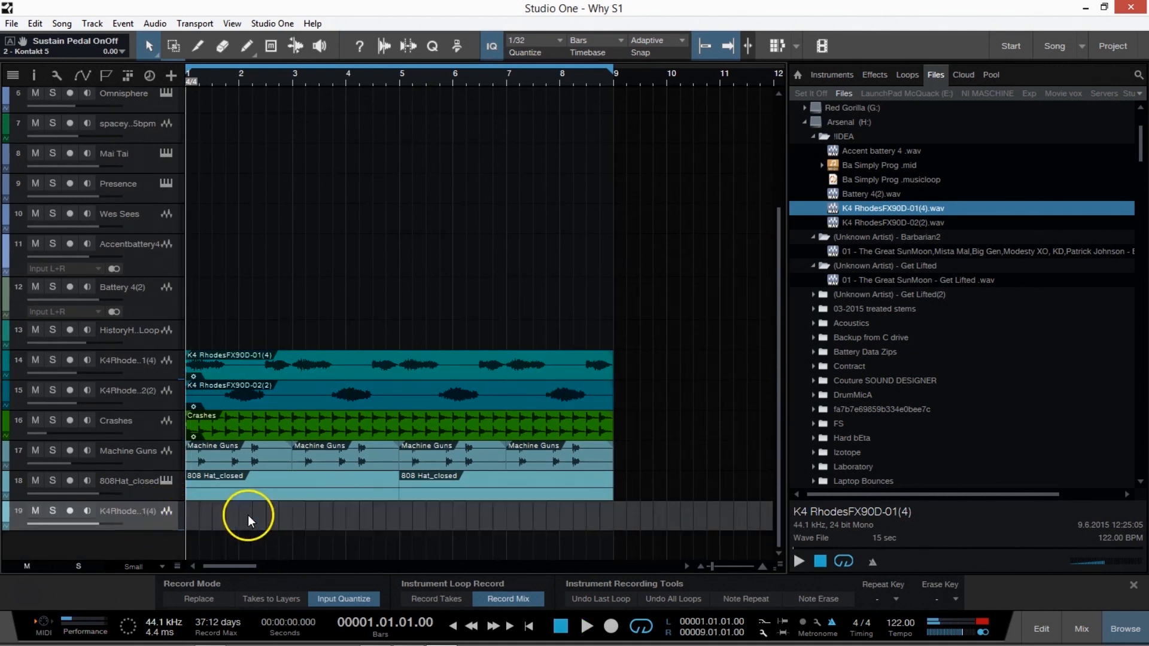
{"action": "right_click", "coordinate": [168, 518]}
{"action": "left_click", "coordinate": [245, 333]}
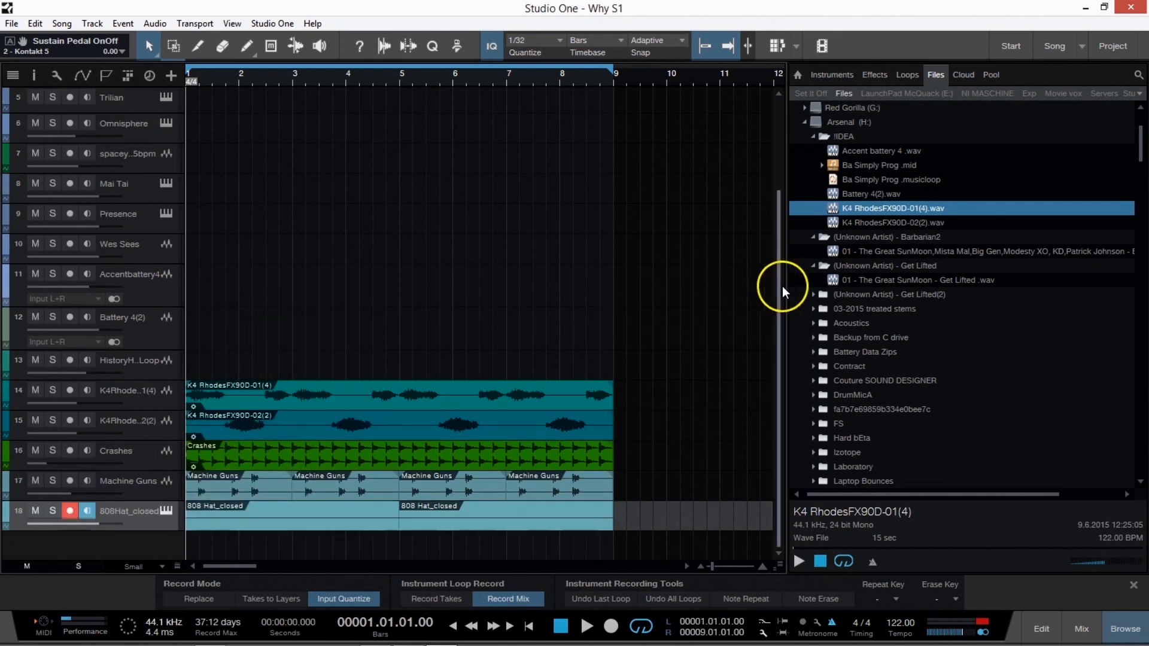
Collapse the !IDEA, (Unknown Artist) - Barbarian2 and (Unknown Artist) - Get Lifted folders in the file browser.
{"action": "left_click", "coordinate": [813, 137]}
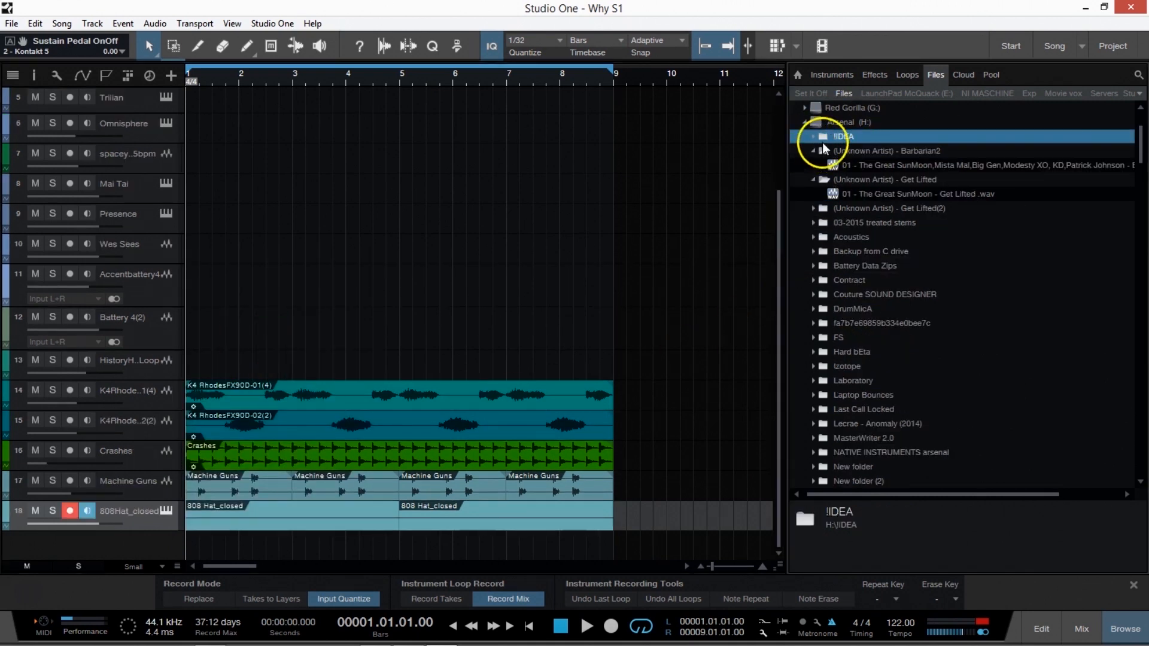
{"action": "left_click", "coordinate": [814, 150]}
{"action": "left_click", "coordinate": [804, 123]}
{"action": "double_click", "coordinate": [814, 124]}
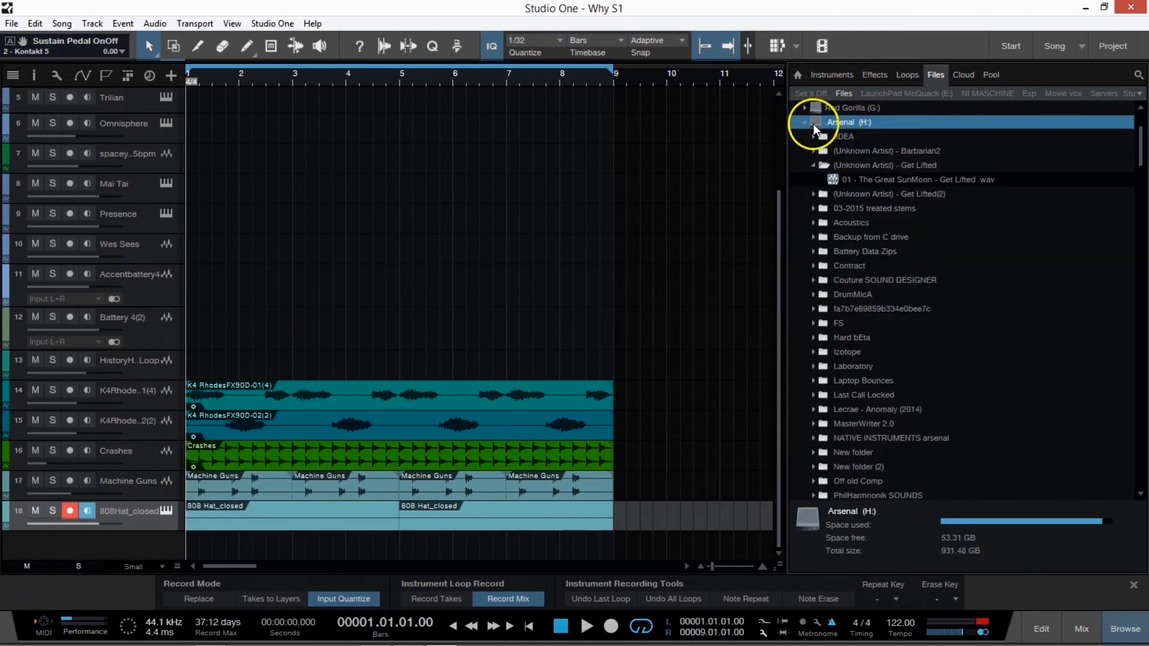
{"action": "scroll", "coordinate": [868, 183], "scroll_direction": "up", "scroll_amount": 2}
{"action": "double_click", "coordinate": [845, 194]}
{"action": "left_click", "coordinate": [808, 195]}
{"action": "double_click", "coordinate": [861, 254]}
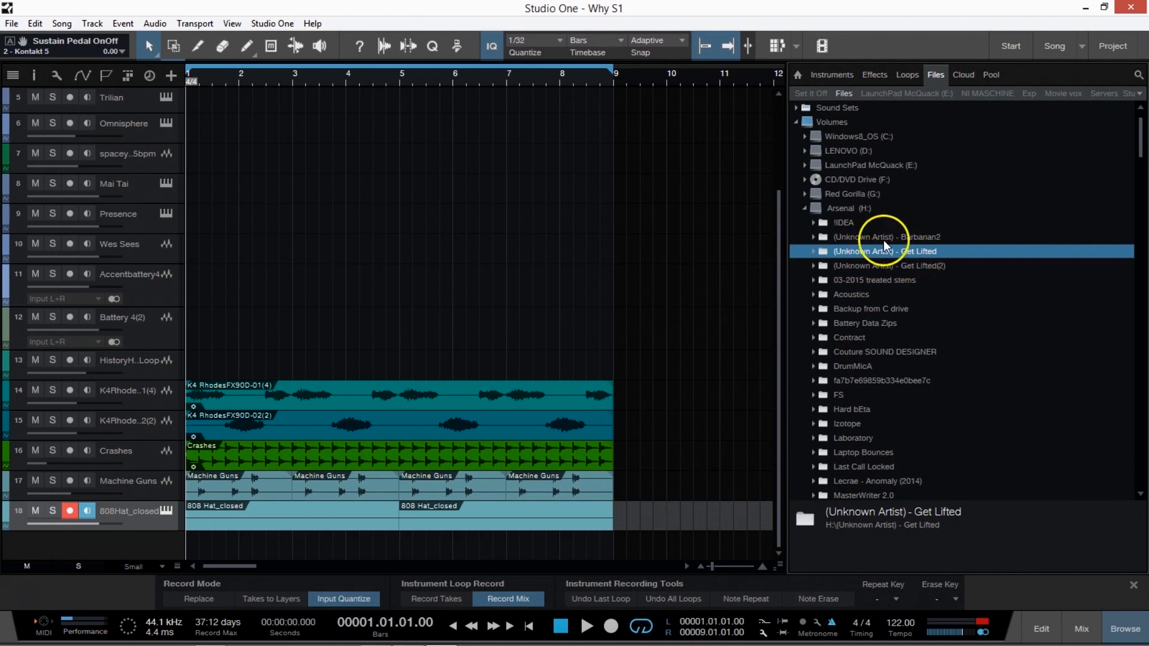
{"action": "scroll", "coordinate": [928, 383], "scroll_direction": "down", "scroll_amount": 5}
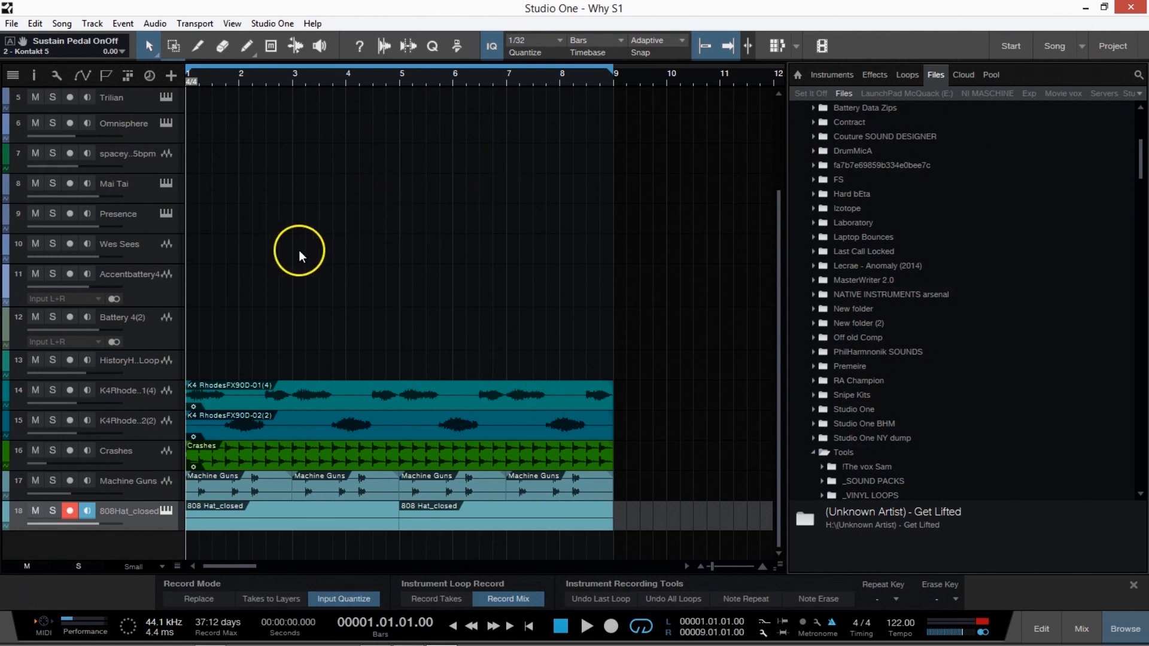
{"action": "scroll", "coordinate": [303, 247], "scroll_direction": "up", "scroll_amount": 3}
{"action": "scroll", "coordinate": [304, 246], "scroll_direction": "down", "scroll_amount": 3}
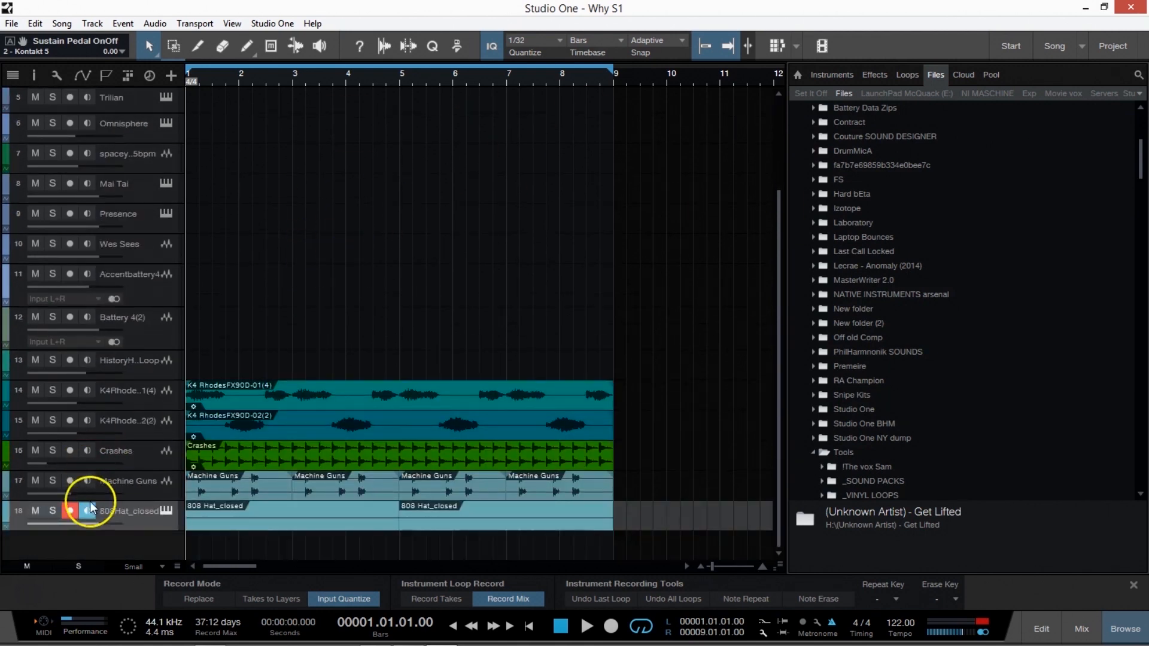
Disarm recording on the 808Hat_closed track and select the Vocal track.
{"action": "left_click", "coordinate": [71, 511]}
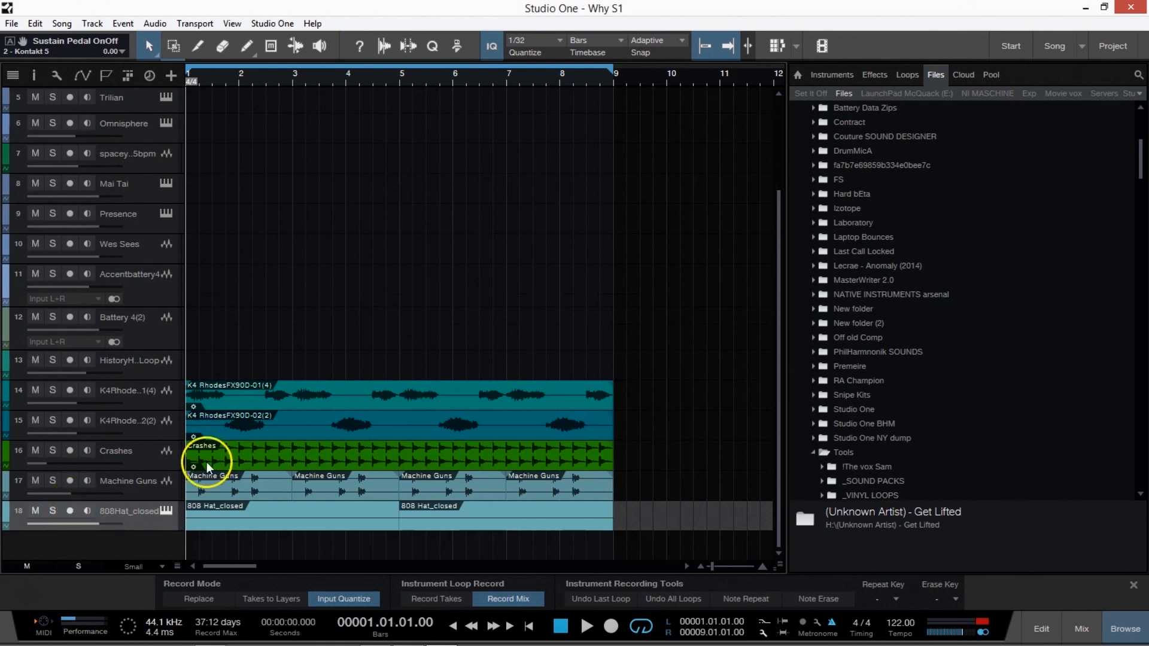
{"action": "scroll", "coordinate": [425, 344], "scroll_direction": "up", "scroll_amount": 3}
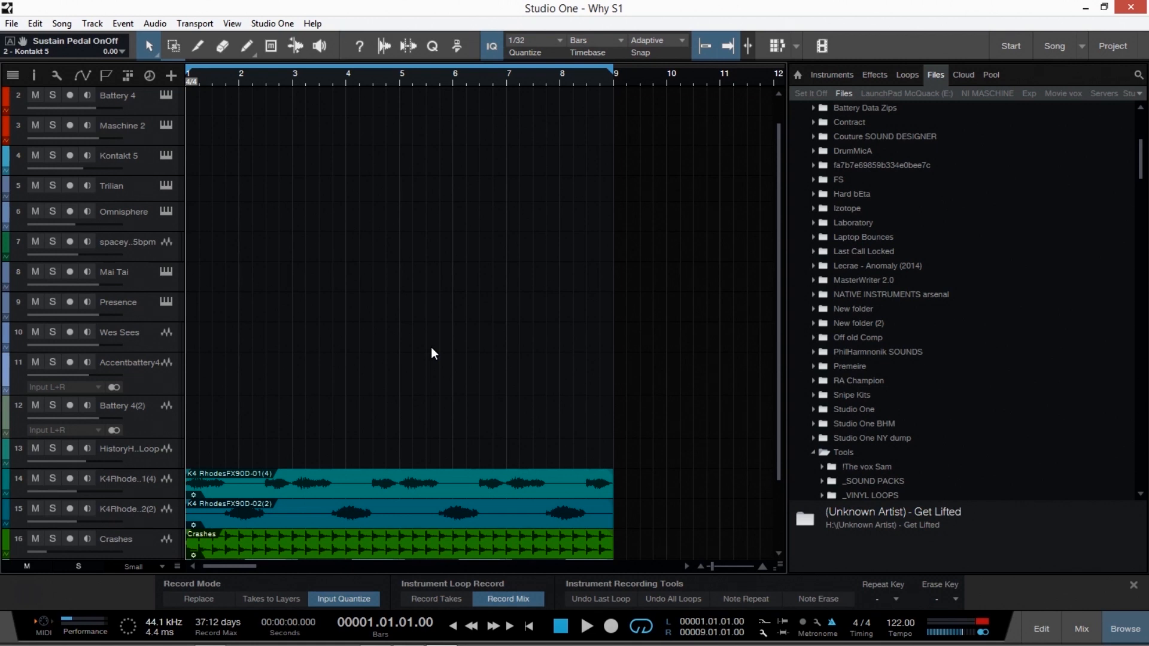
{"action": "scroll", "coordinate": [359, 257], "scroll_direction": "up", "scroll_amount": 1}
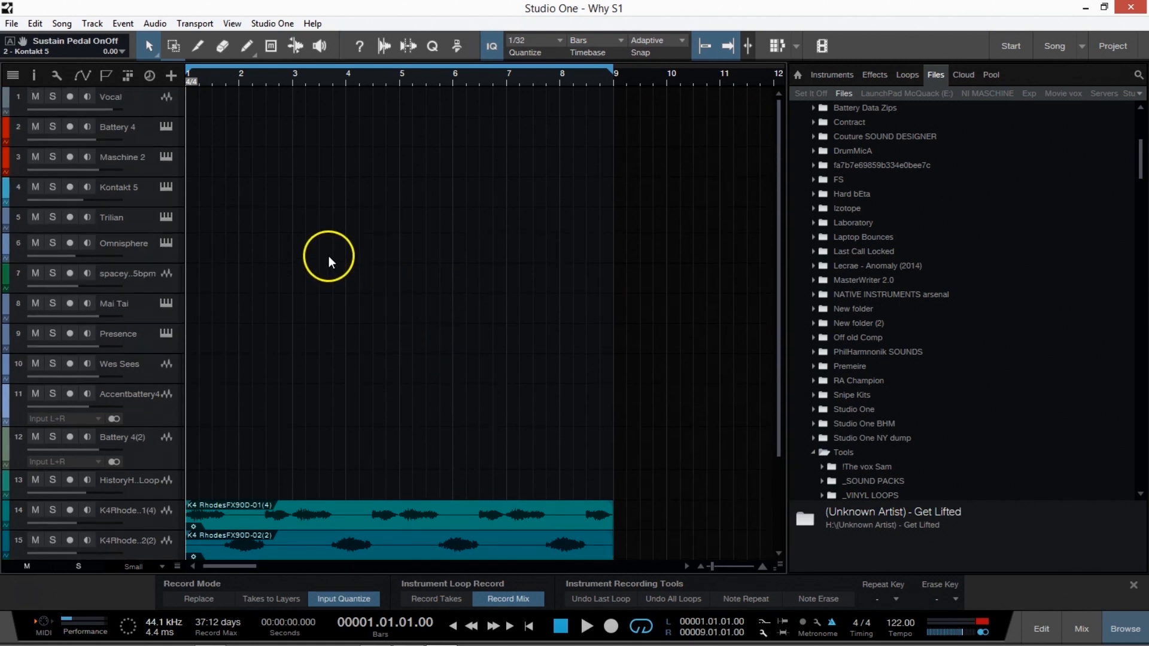
{"action": "left_click", "coordinate": [158, 113]}
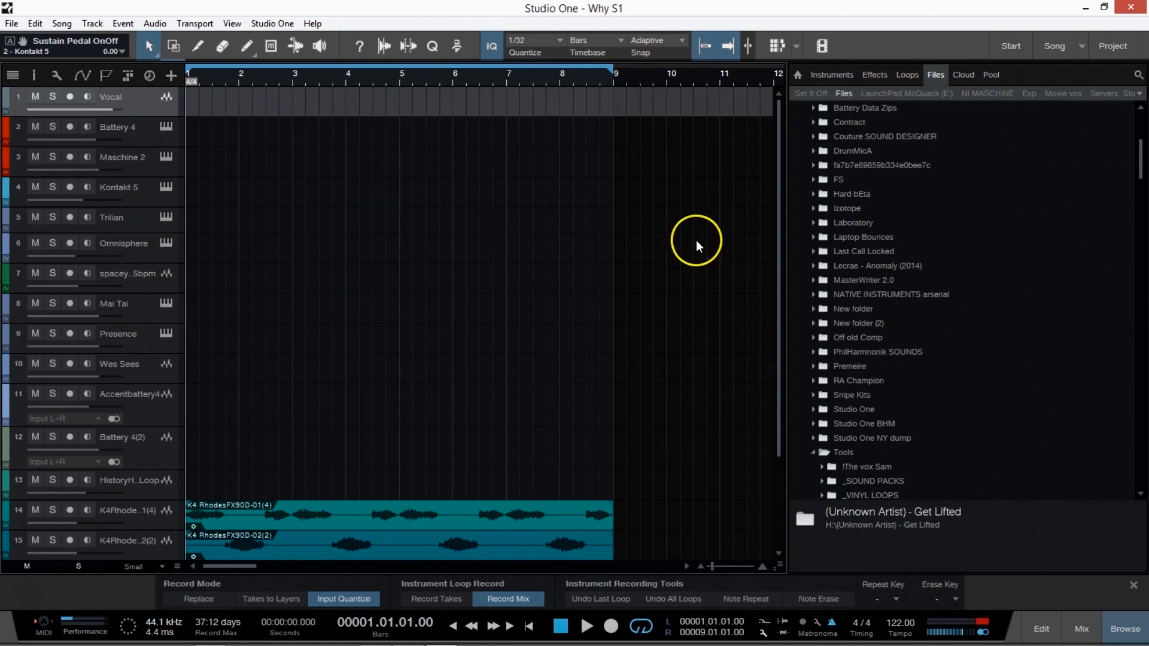
Select the Presence track, examine its Presence XT instrument editor and close the editor.
{"action": "scroll", "coordinate": [899, 253], "scroll_direction": "up", "scroll_amount": 5}
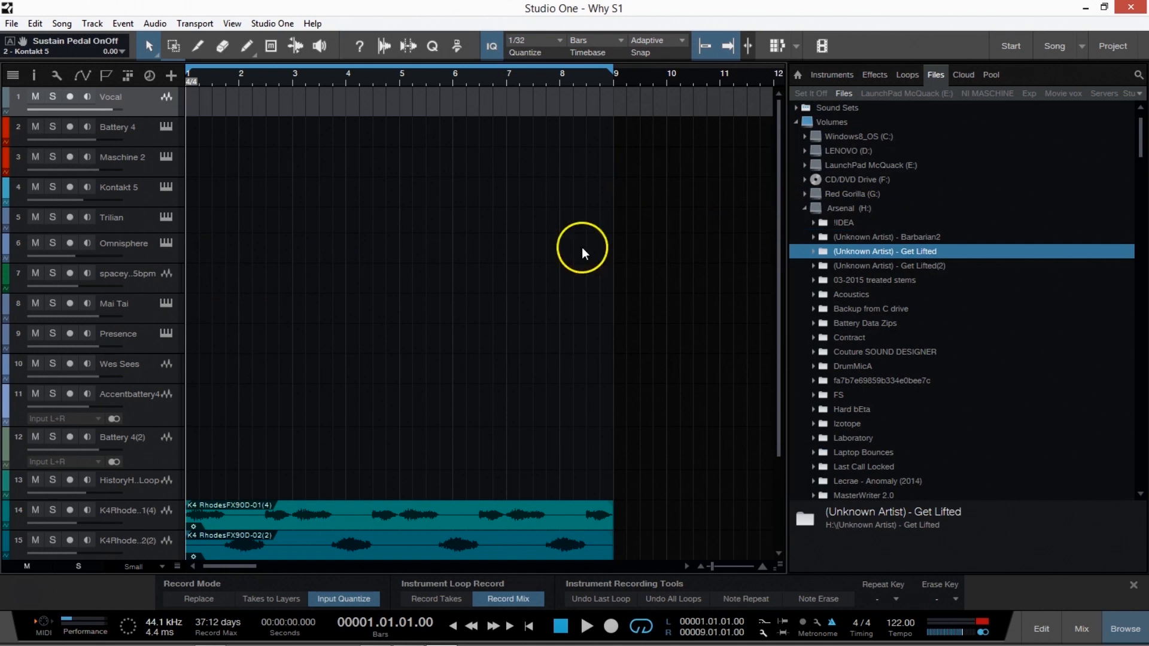
{"action": "scroll", "coordinate": [573, 258], "scroll_direction": "down", "scroll_amount": 2}
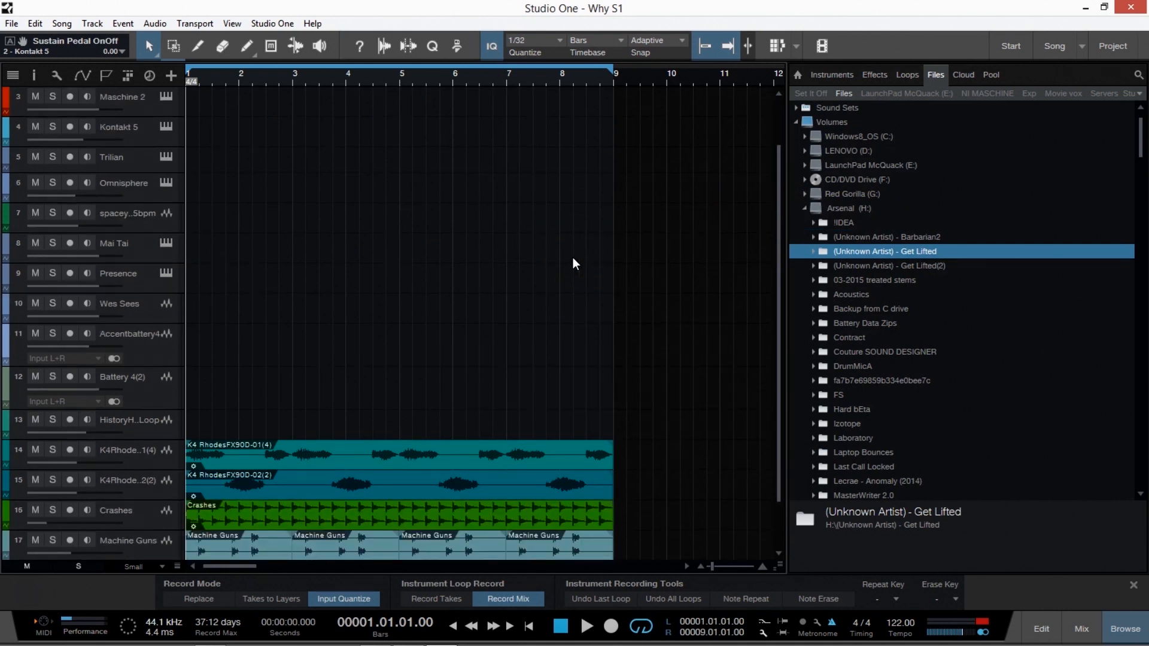
{"action": "scroll", "coordinate": [573, 258], "scroll_direction": "down", "scroll_amount": 1}
{"action": "scroll", "coordinate": [573, 259], "scroll_direction": "down", "scroll_amount": 1}
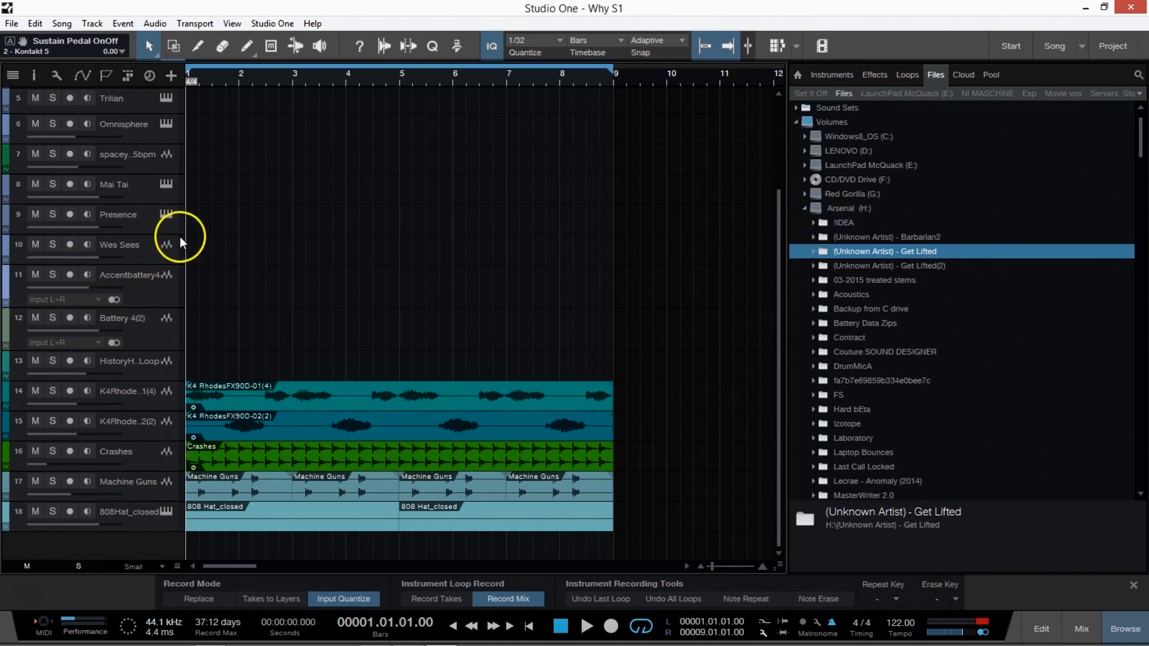
{"action": "left_click", "coordinate": [149, 215]}
{"action": "left_click", "coordinate": [166, 214]}
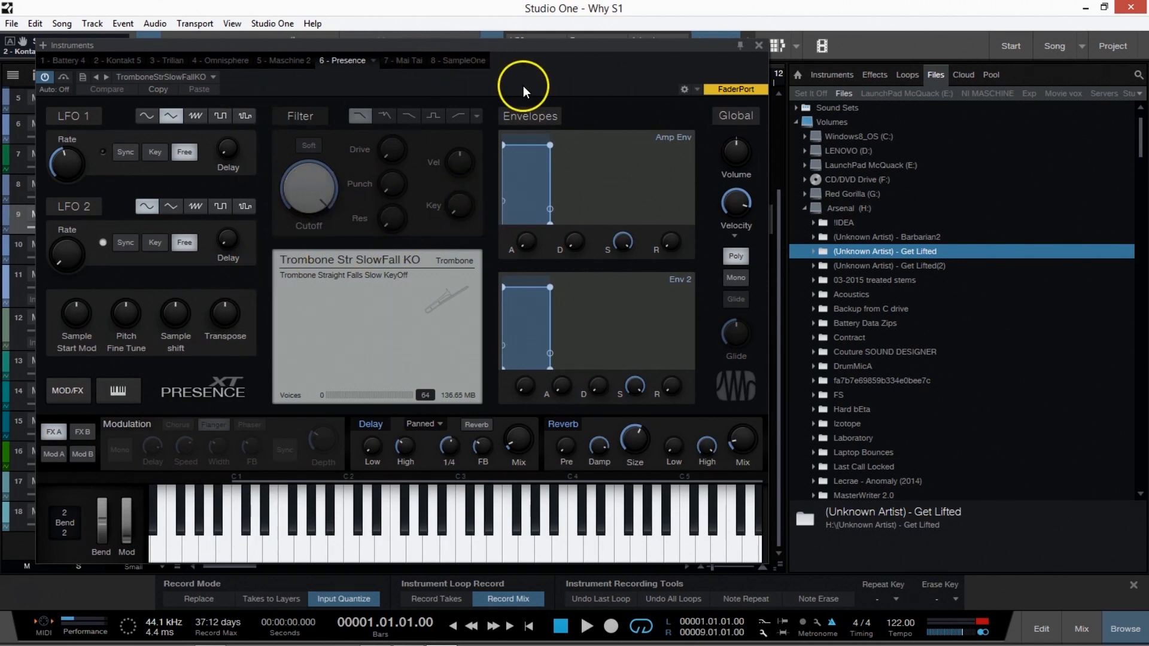
{"action": "left_click", "coordinate": [759, 46]}
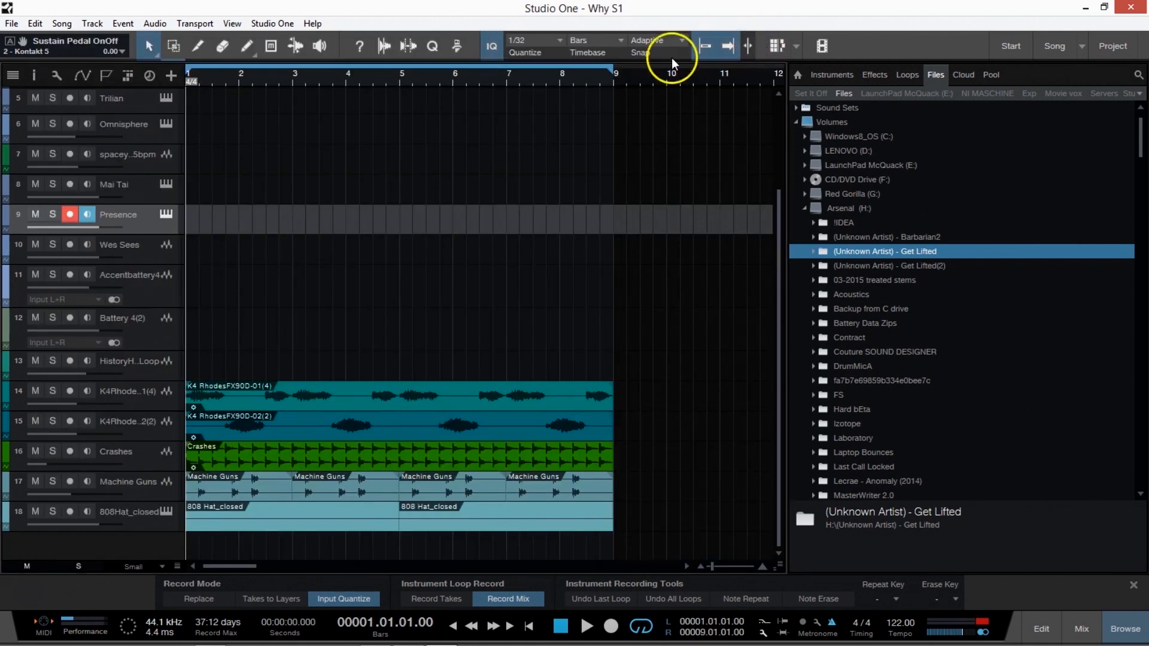
{"action": "left_click", "coordinate": [161, 215]}
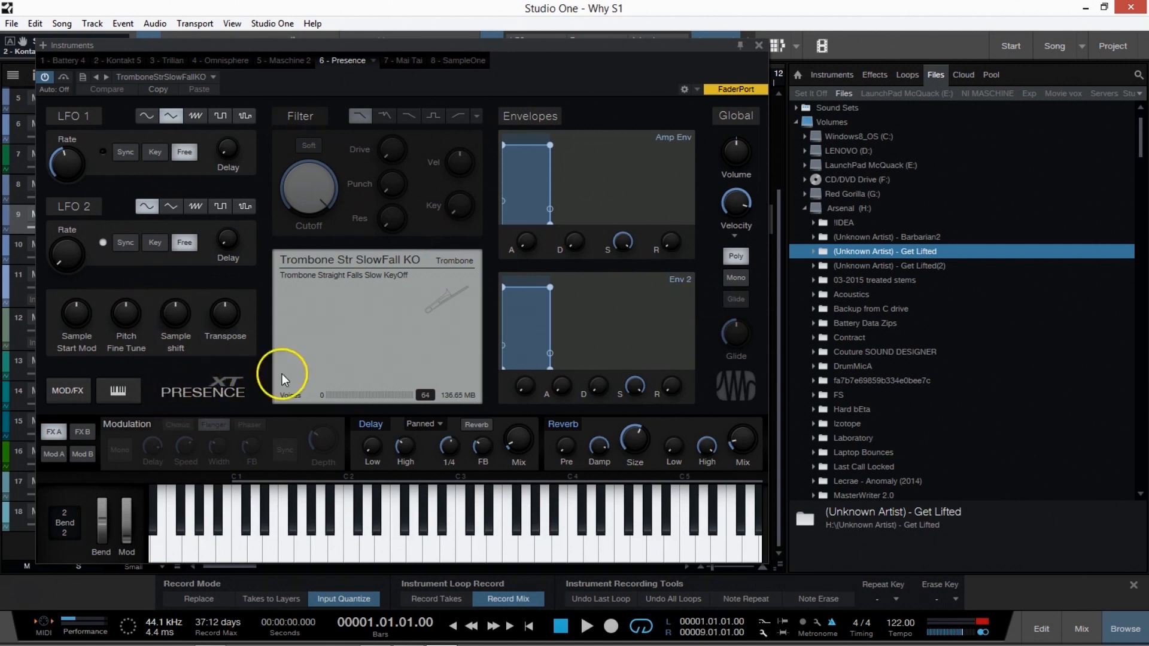
{"action": "left_click", "coordinate": [758, 45]}
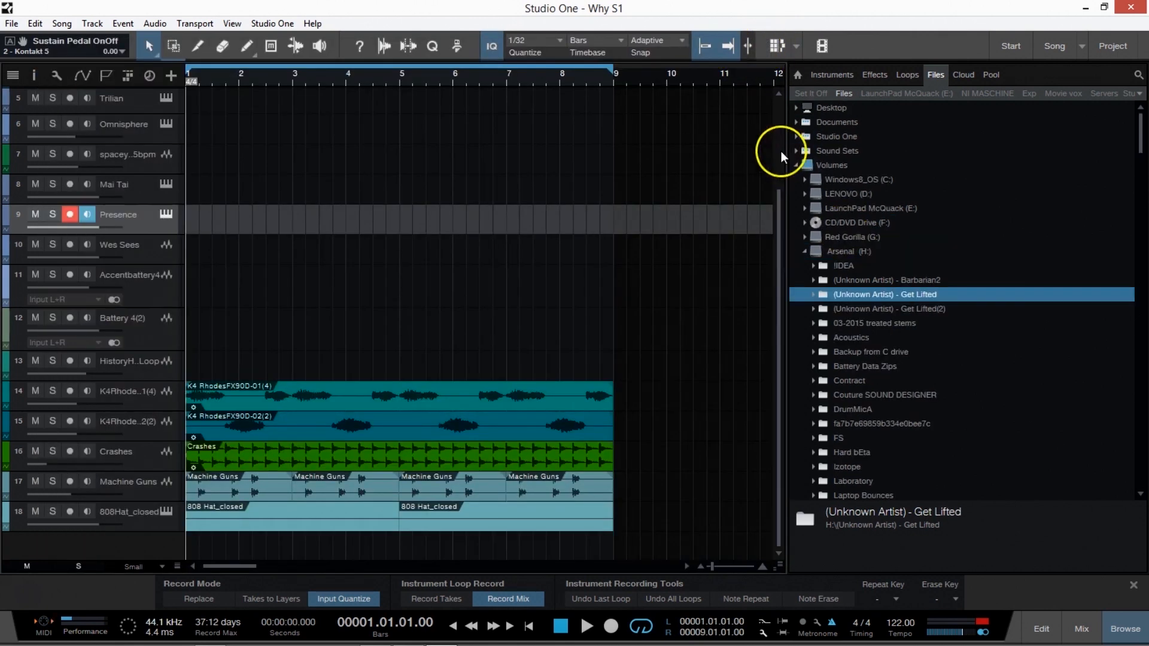
Show the available instruments in the browser and examine the entries around Impact and Kontakt 5.
{"action": "left_click", "coordinate": [832, 75]}
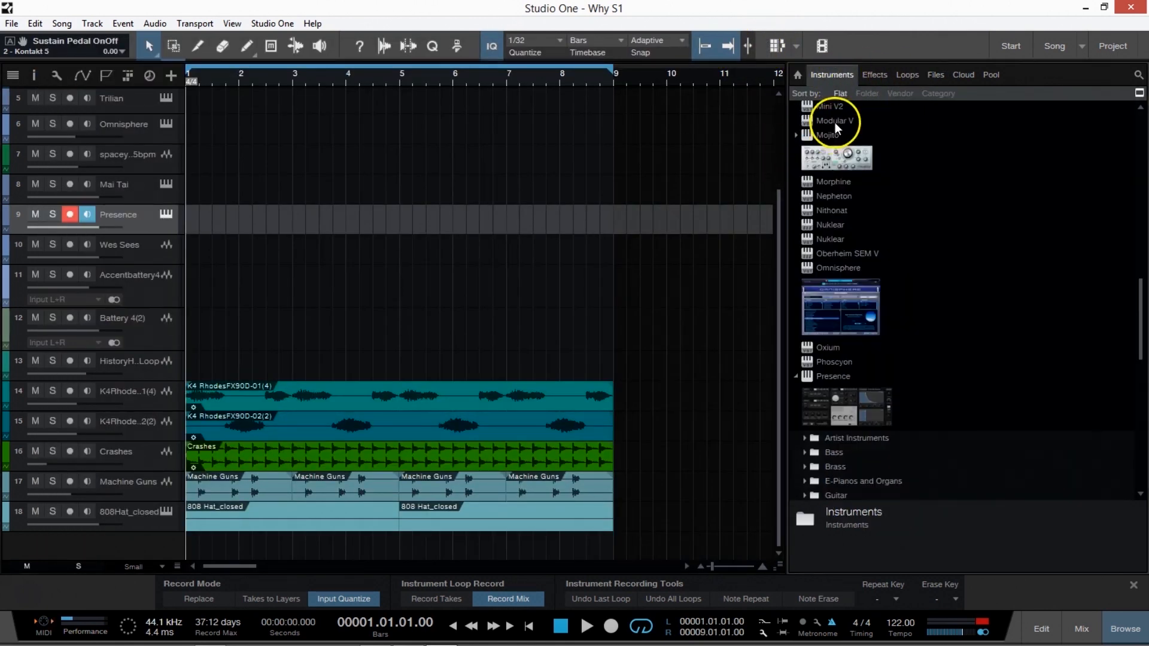
{"action": "scroll", "coordinate": [838, 126], "scroll_direction": "up", "scroll_amount": 10}
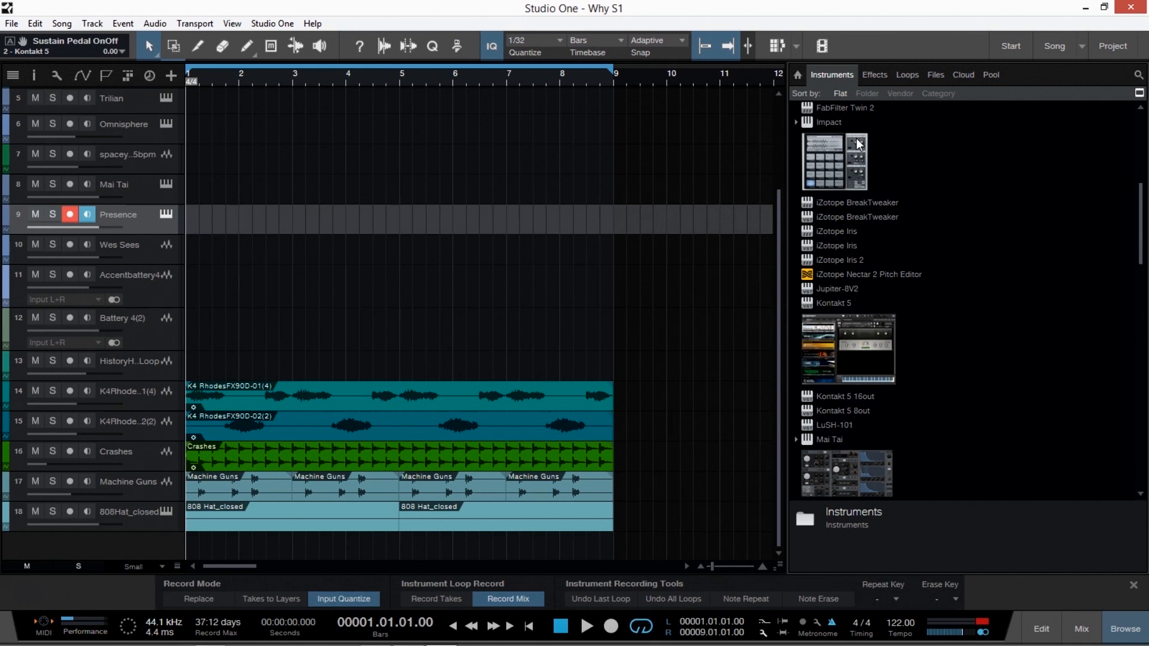
{"action": "left_click_drag", "start_coordinate": [857, 138], "coordinate": [357, 301]}
{"action": "scroll", "coordinate": [299, 328], "scroll_direction": "up", "scroll_amount": 4}
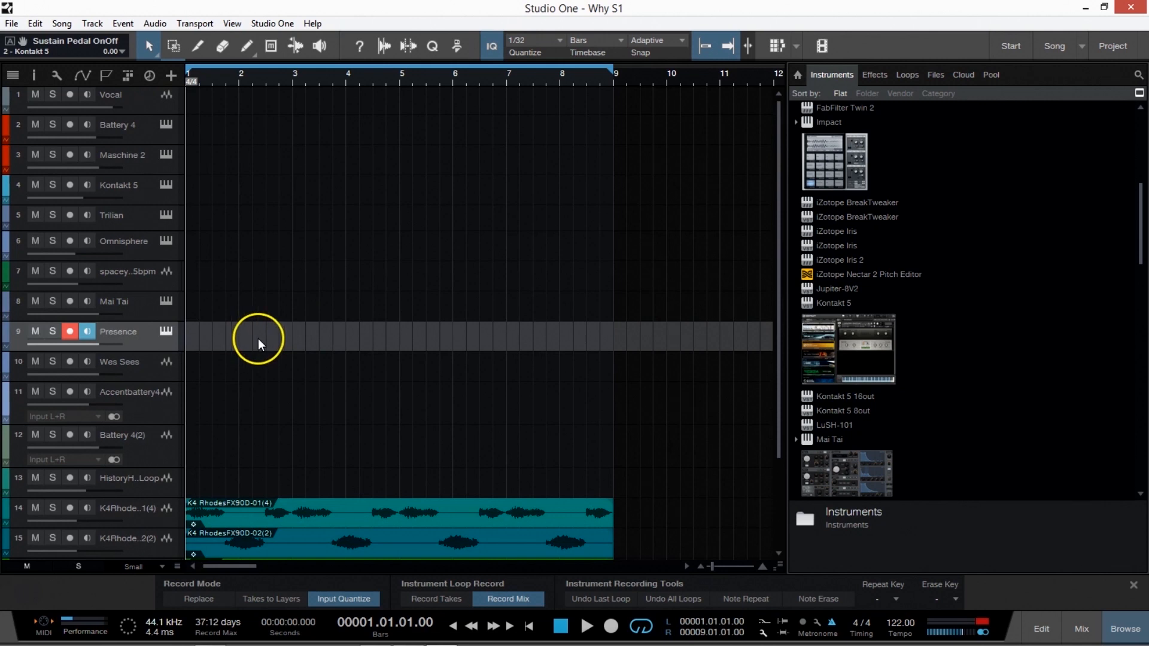
{"action": "scroll", "coordinate": [287, 338], "scroll_direction": "down", "scroll_amount": 3}
{"action": "scroll", "coordinate": [549, 344], "scroll_direction": "down", "scroll_amount": 1}
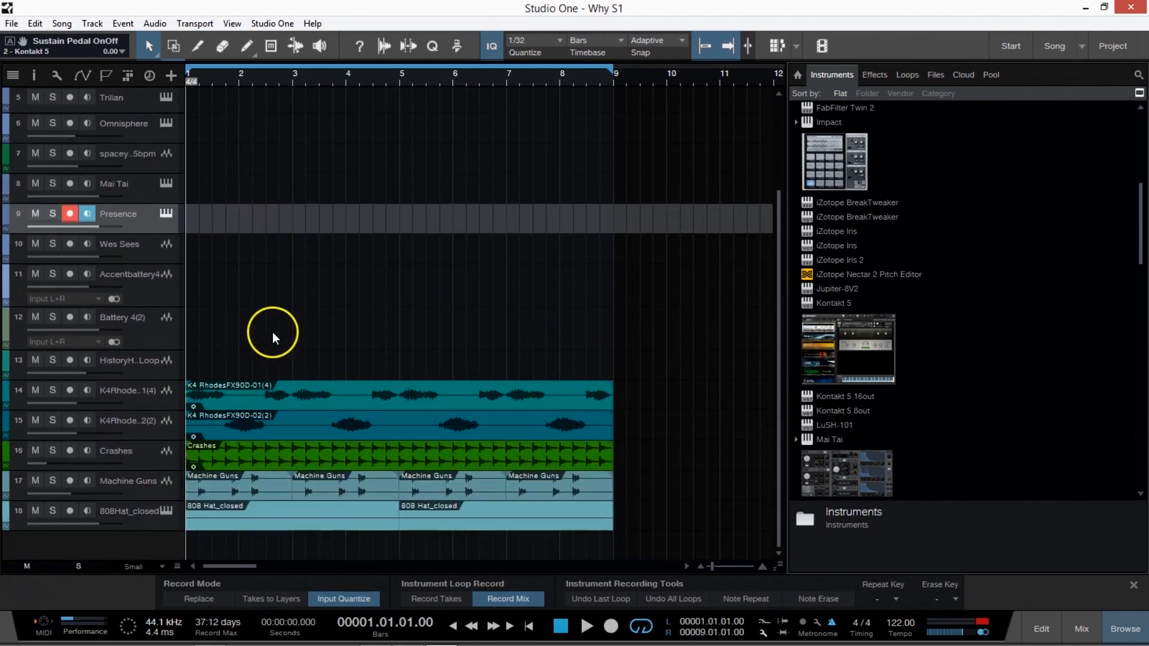
Select the Battery 4(2) track and look over the track list and the beginning of the instrument list.
{"action": "left_click", "coordinate": [144, 254]}
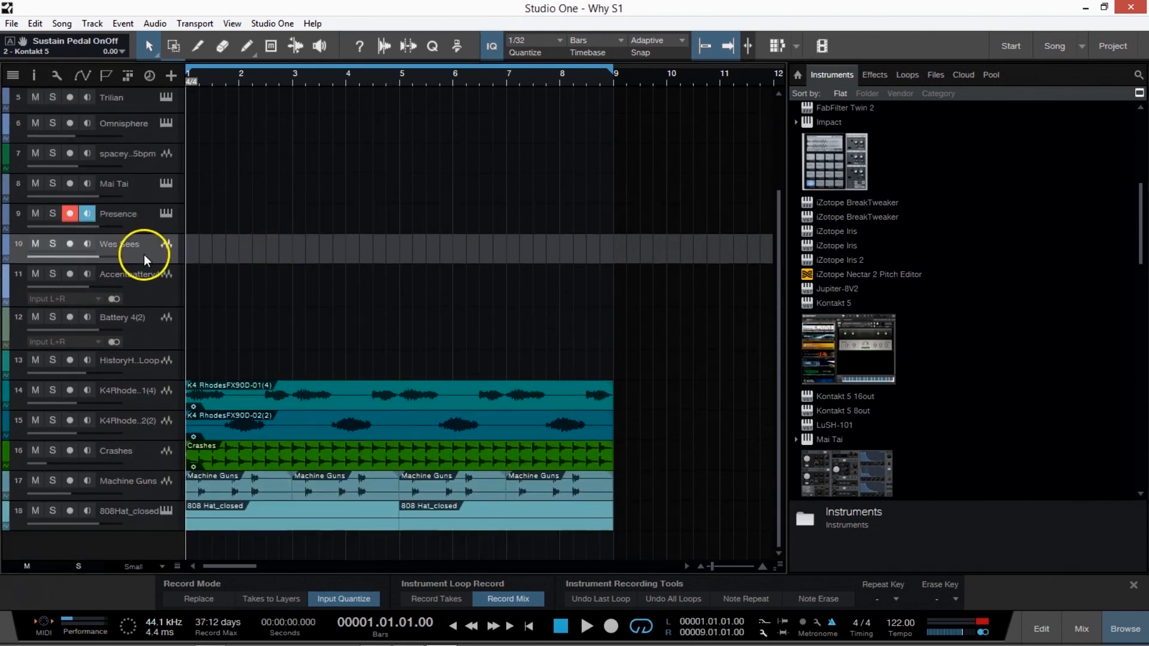
{"action": "left_click", "coordinate": [178, 322]}
{"action": "scroll", "coordinate": [246, 311], "scroll_direction": "up", "scroll_amount": 4}
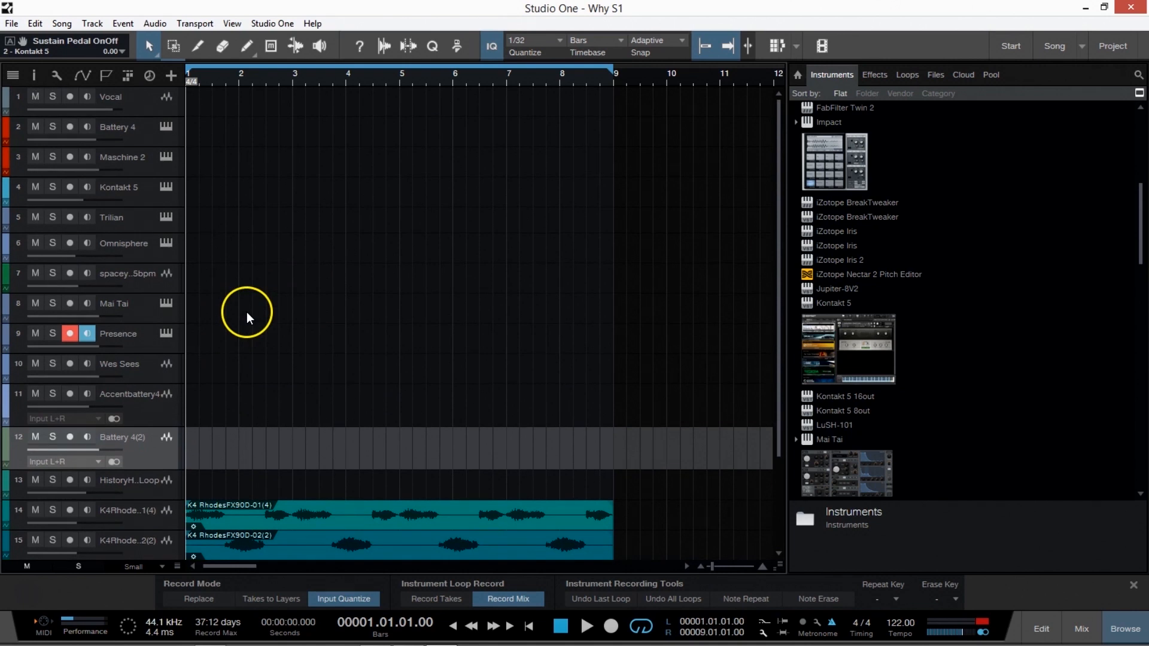
{"action": "scroll", "coordinate": [248, 311], "scroll_direction": "down", "scroll_amount": 4}
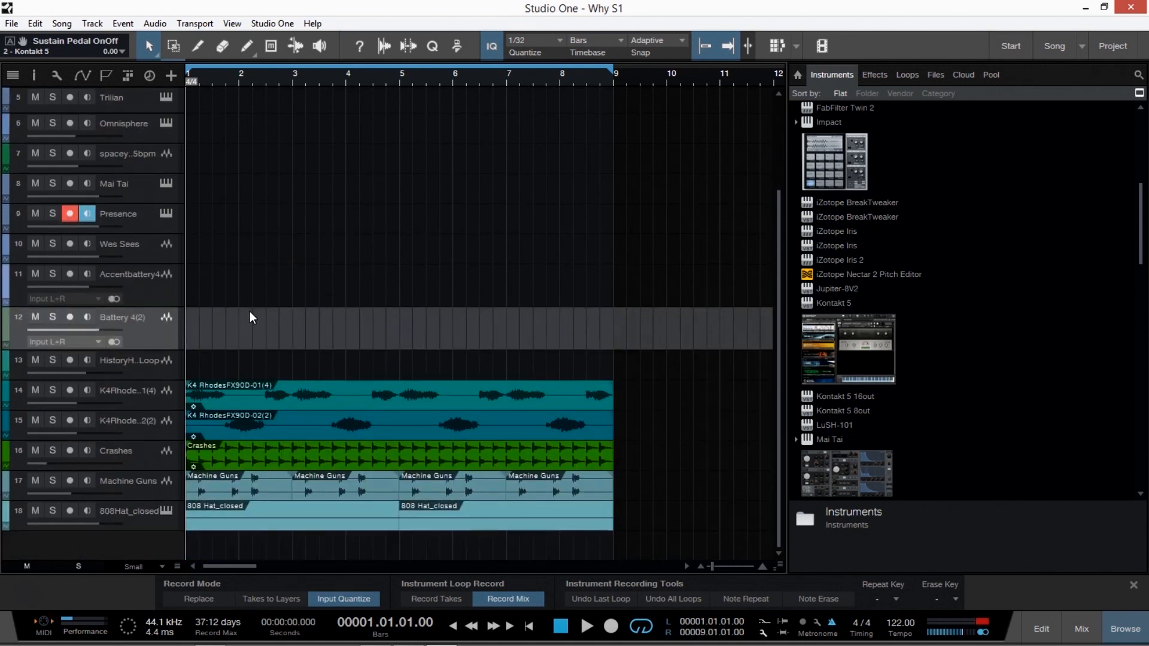
{"action": "scroll", "coordinate": [862, 239], "scroll_direction": "up", "scroll_amount": 3}
{"action": "scroll", "coordinate": [875, 236], "scroll_direction": "up", "scroll_amount": 6}
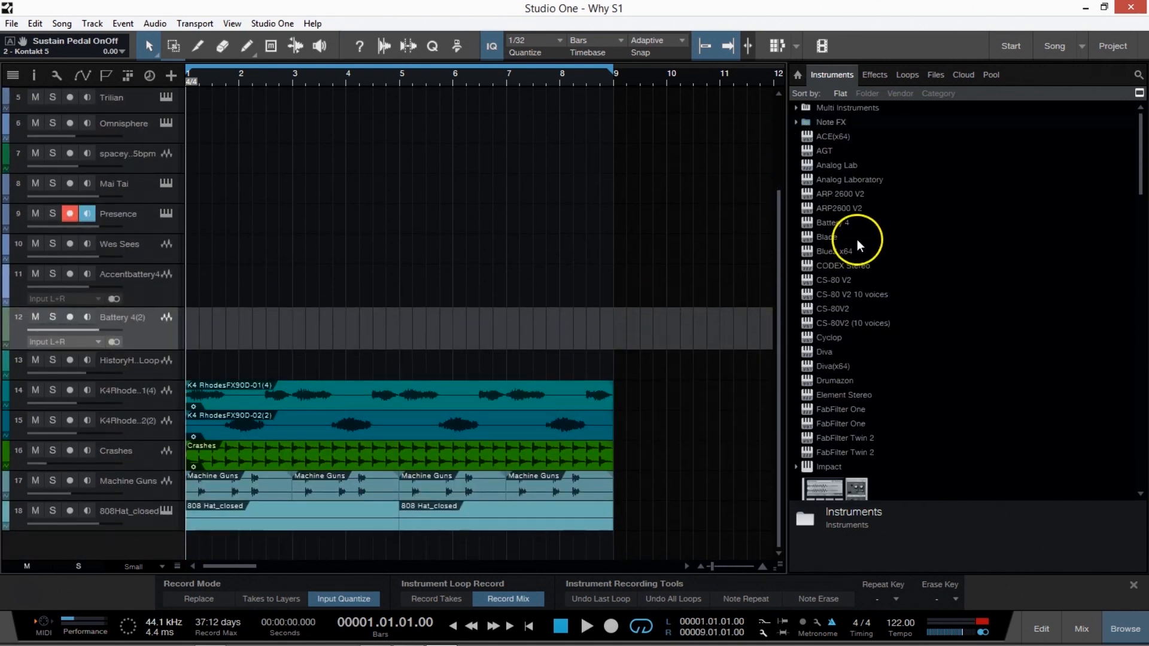
Look through the rest of the instrument list, including the Presence presets, SampleOne and the Spark entries.
{"action": "scroll", "coordinate": [851, 282], "scroll_direction": "down", "scroll_amount": 5}
{"action": "scroll", "coordinate": [885, 282], "scroll_direction": "down", "scroll_amount": 6}
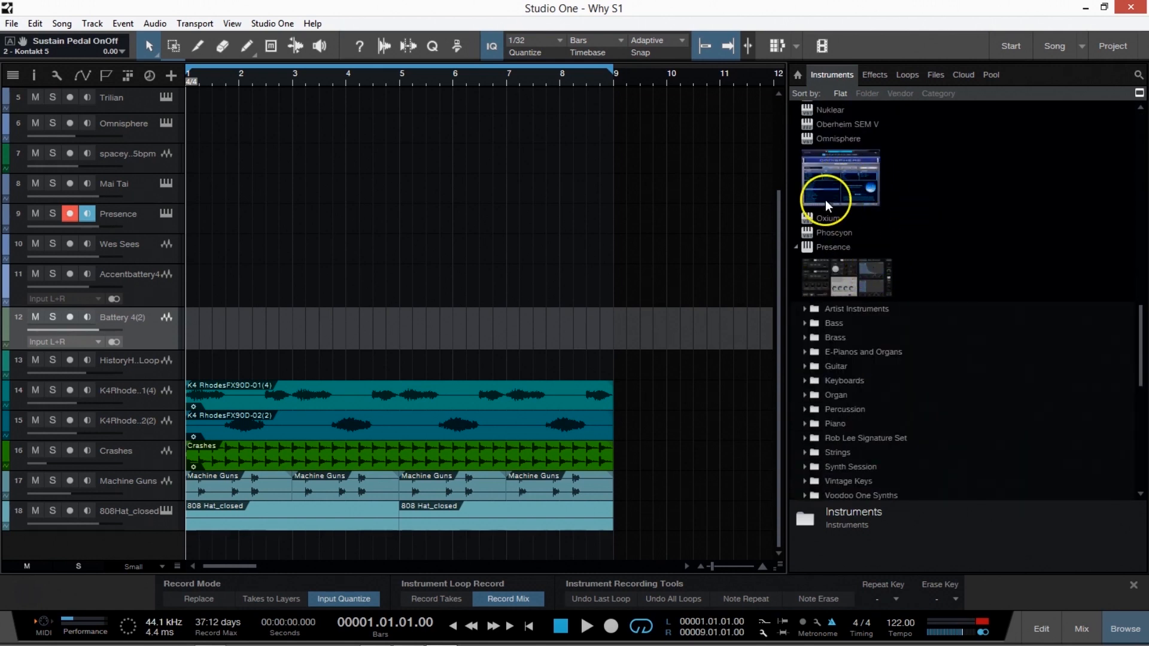
{"action": "scroll", "coordinate": [886, 254], "scroll_direction": "down", "scroll_amount": 7}
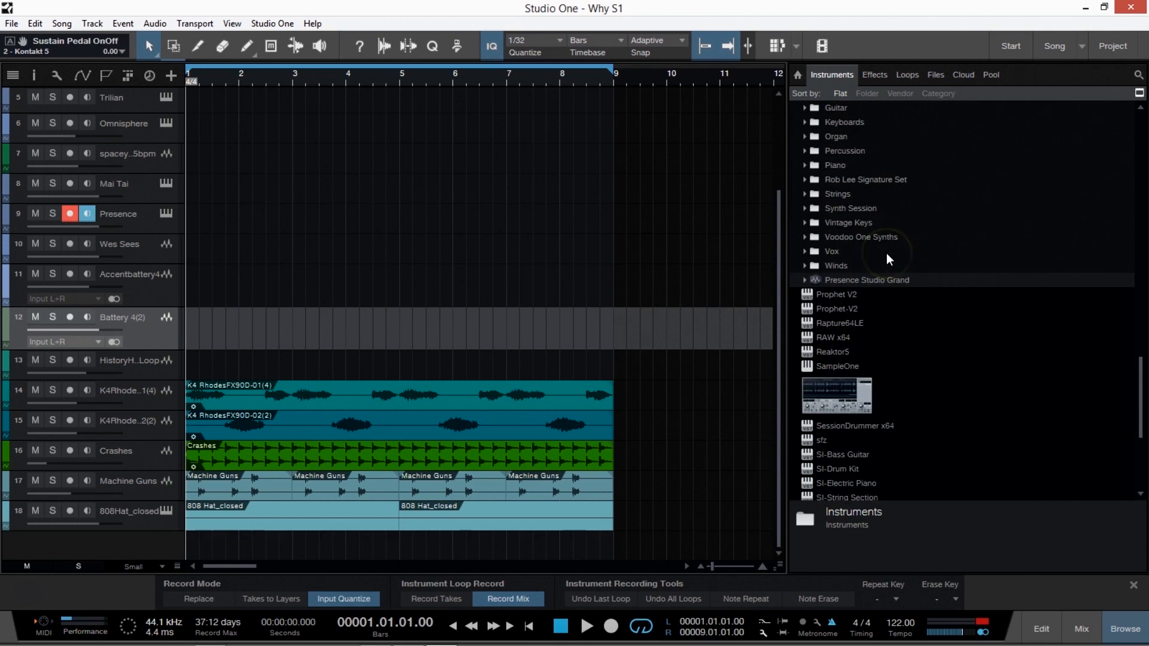
{"action": "scroll", "coordinate": [887, 259], "scroll_direction": "down", "scroll_amount": 1}
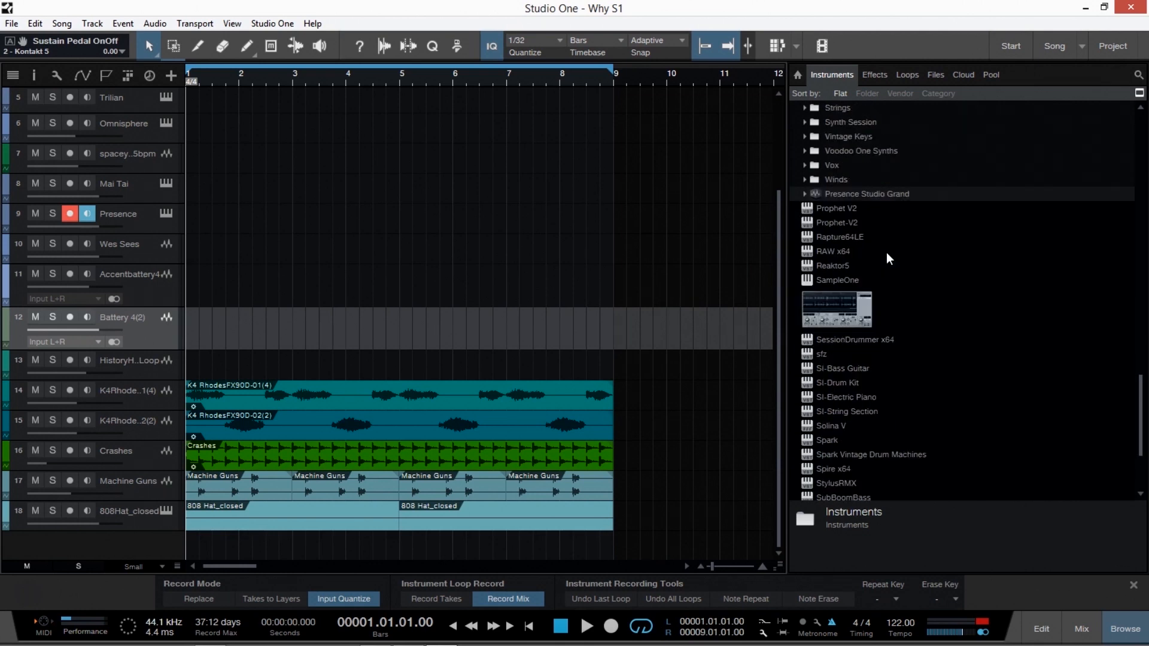
{"action": "scroll", "coordinate": [857, 279], "scroll_direction": "up", "scroll_amount": 10}
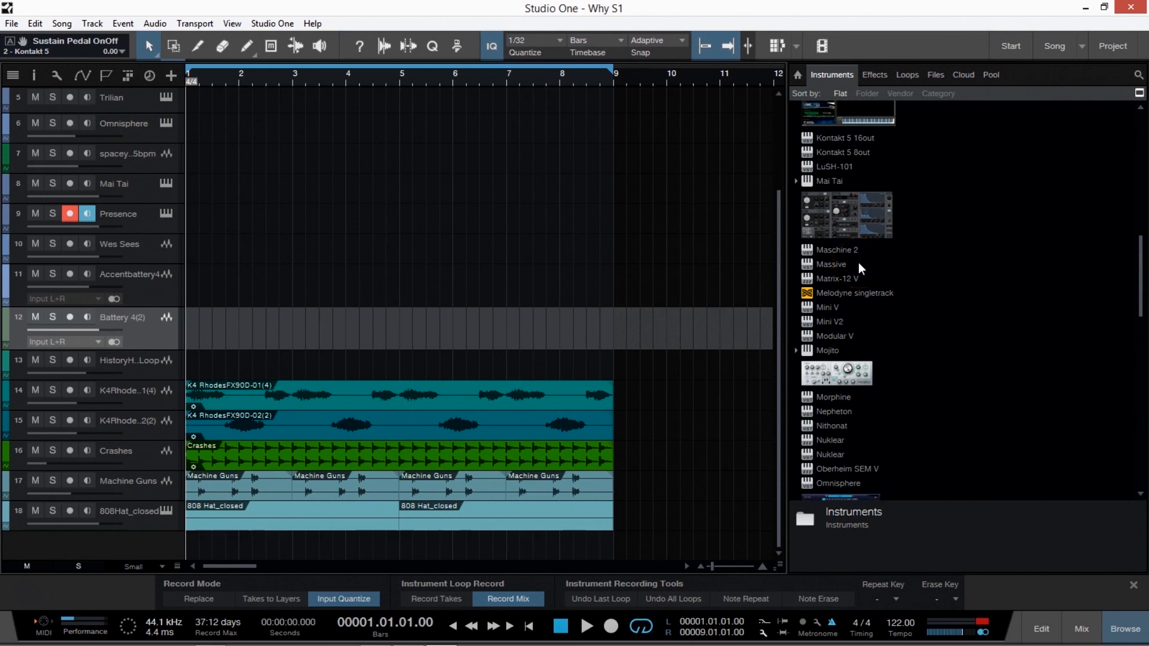
Select the HistoryH..Loop track, select the two K4 Rhodes events and look over the track list.
{"action": "left_click", "coordinate": [174, 357]}
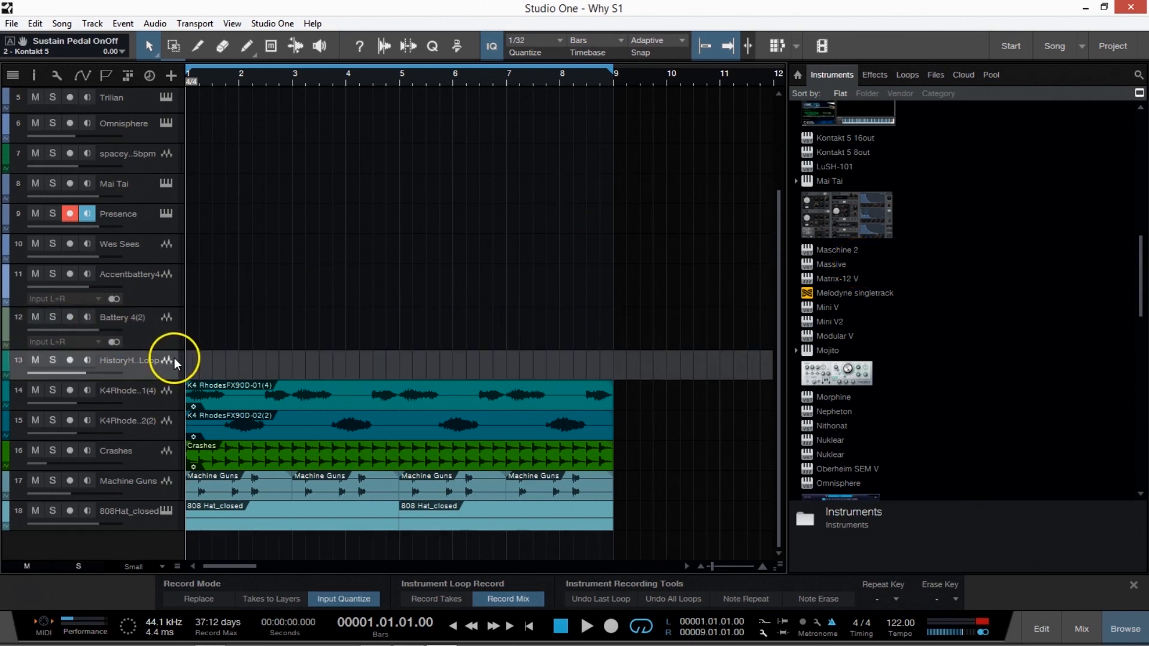
{"action": "left_click", "coordinate": [347, 397]}
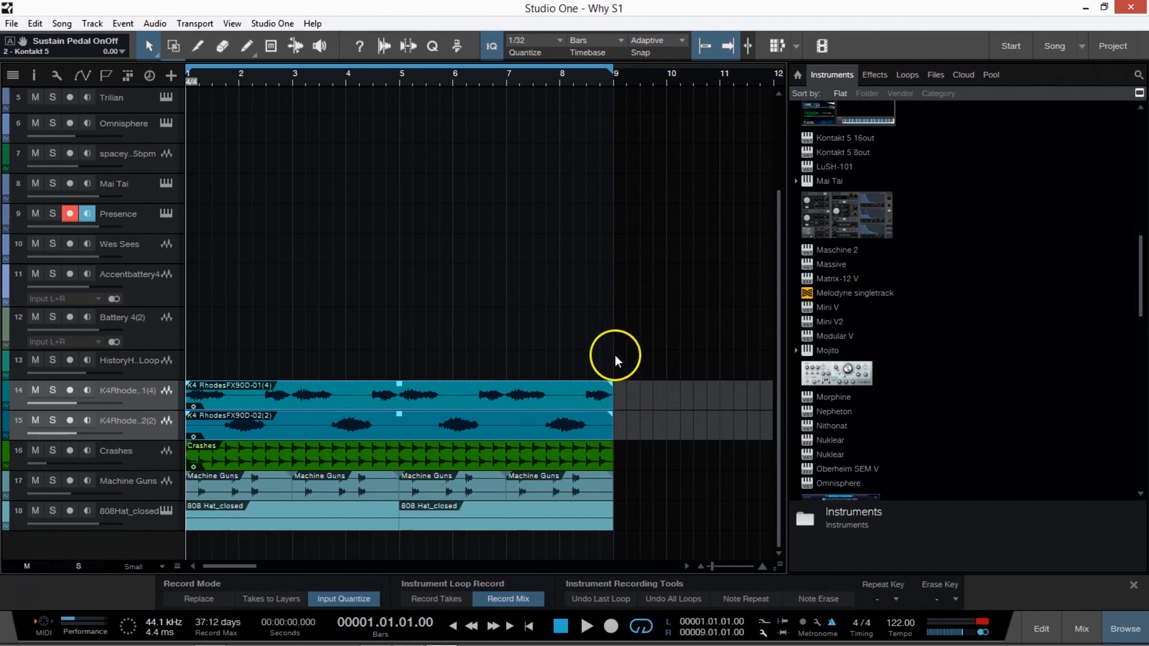
{"action": "scroll", "coordinate": [413, 173], "scroll_direction": "up", "scroll_amount": 3}
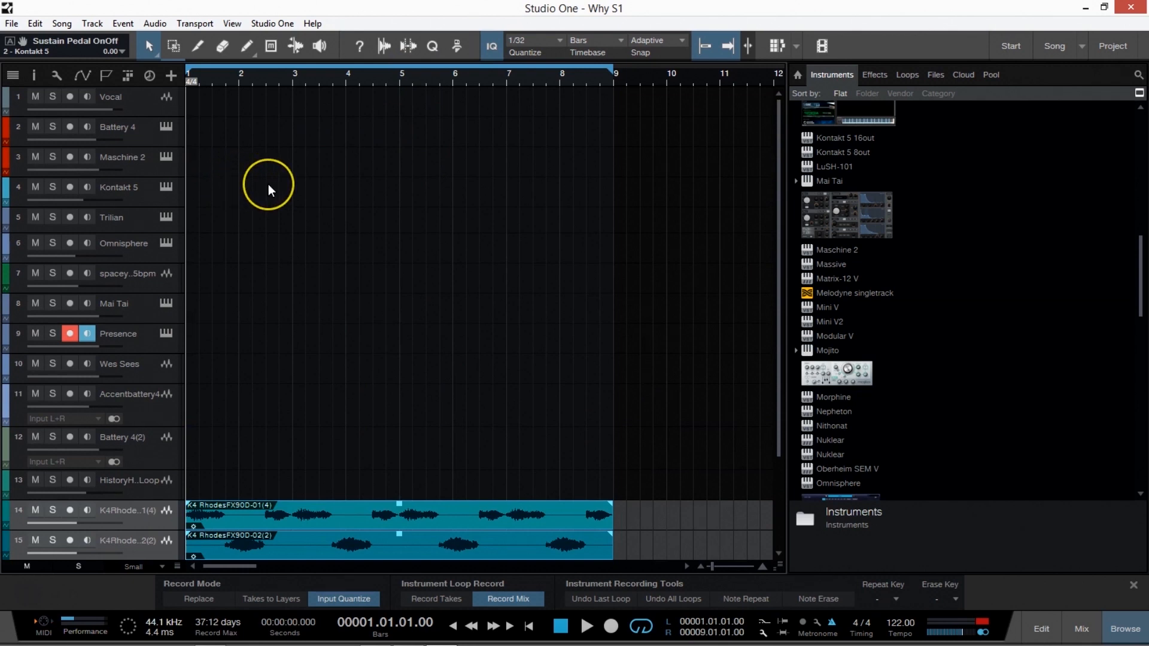
{"action": "scroll", "coordinate": [268, 184], "scroll_direction": "down", "scroll_amount": 3}
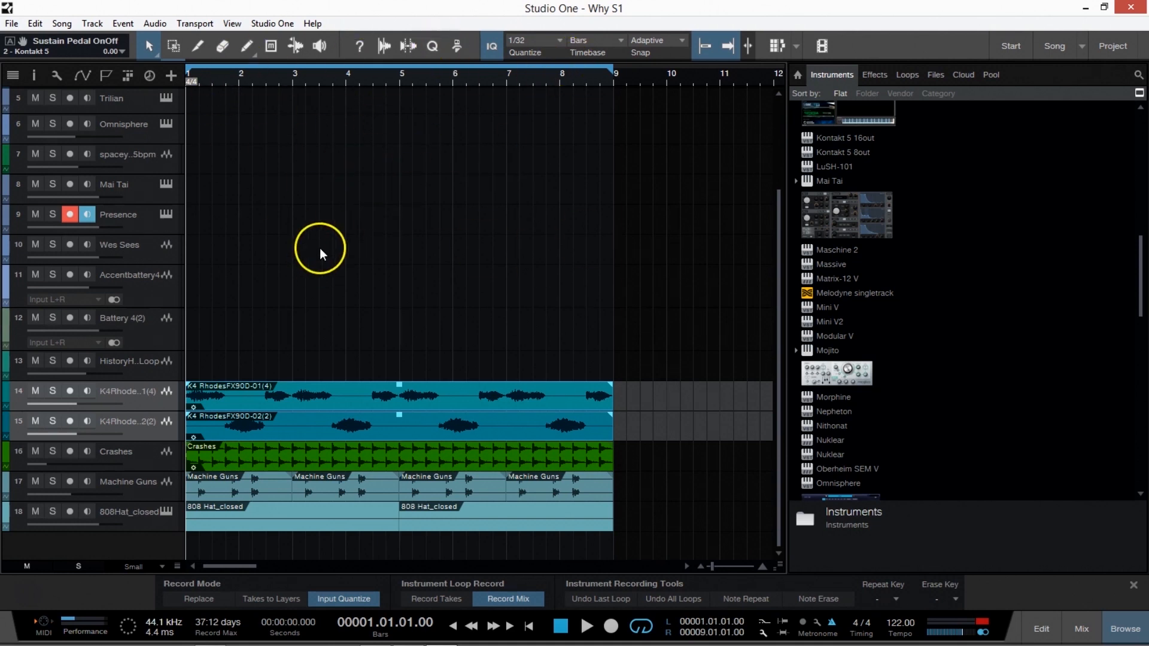
Extract the groove of the Crashes event into the quantize settings as a Groove template.
{"action": "left_click", "coordinate": [310, 277]}
{"action": "left_click", "coordinate": [285, 455]}
{"action": "left_click", "coordinate": [331, 476]}
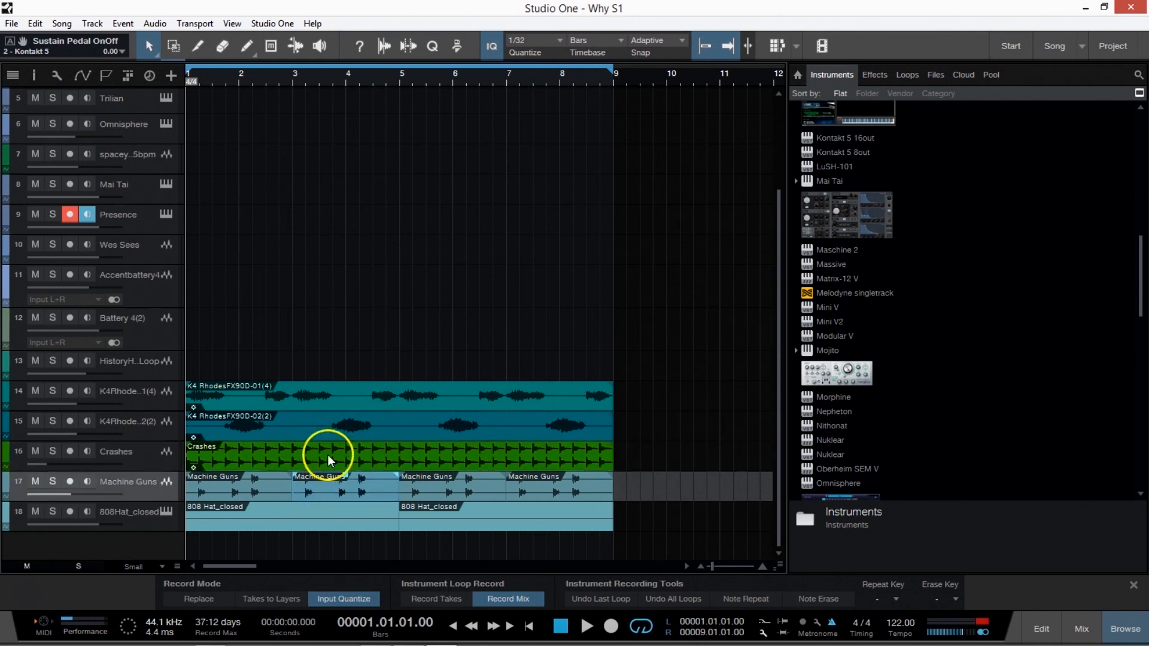
{"action": "left_click", "coordinate": [332, 395]}
{"action": "left_click", "coordinate": [343, 459]}
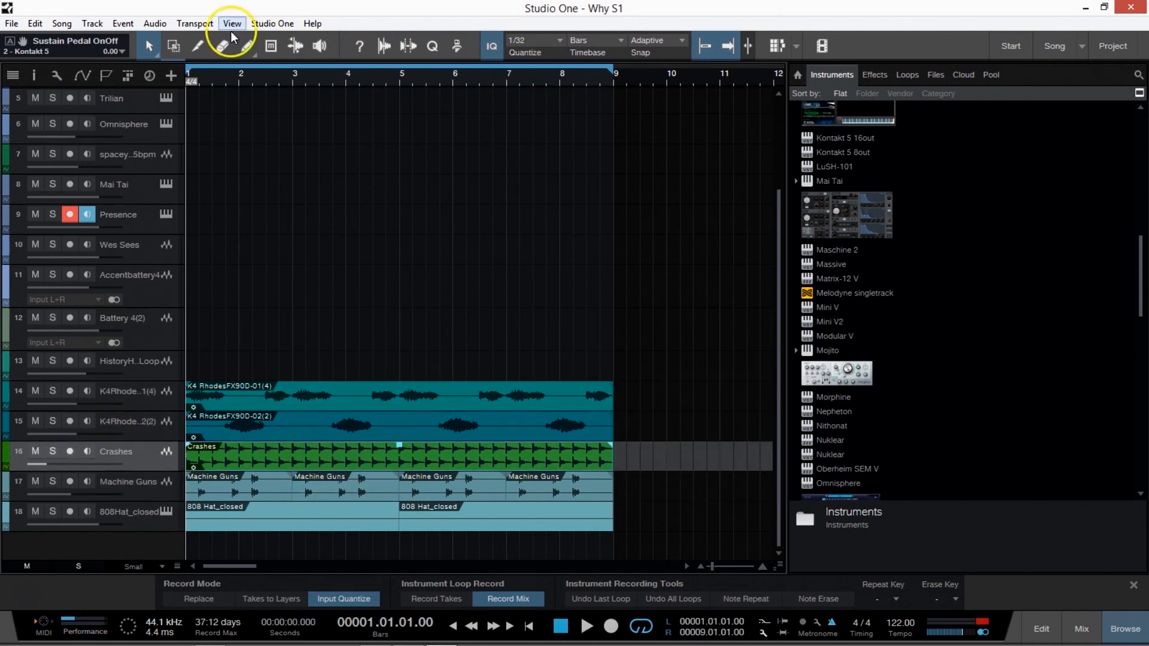
{"action": "left_click", "coordinate": [432, 48]}
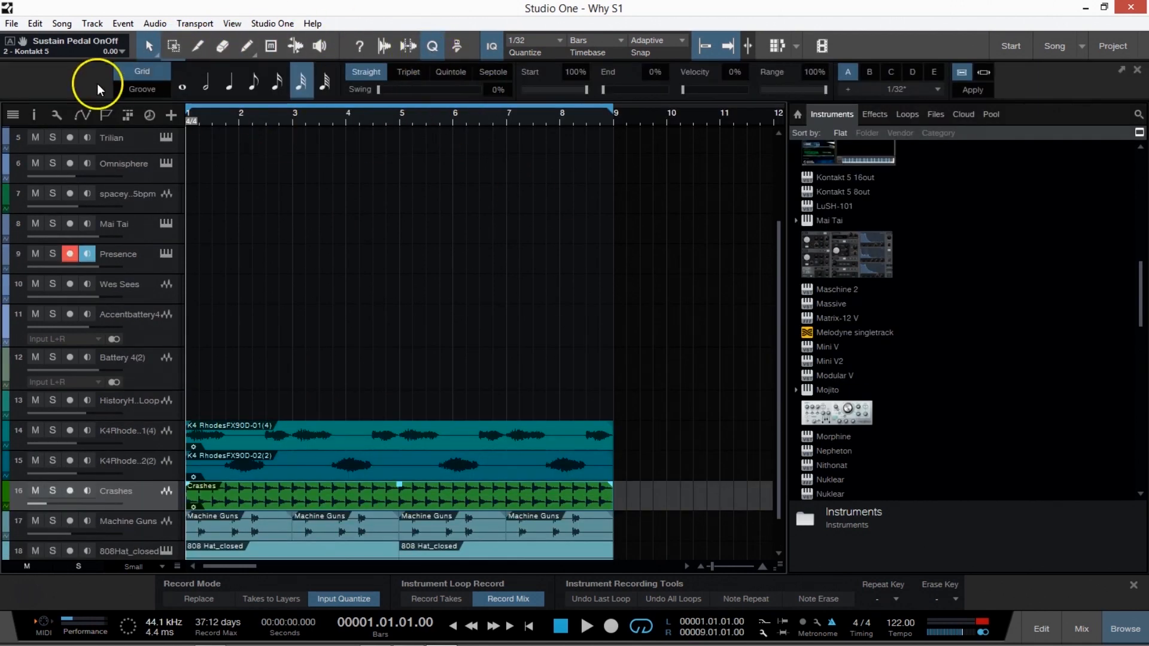
{"action": "left_click", "coordinate": [144, 90]}
{"action": "left_click_drag", "start_coordinate": [288, 484], "coordinate": [200, 82]}
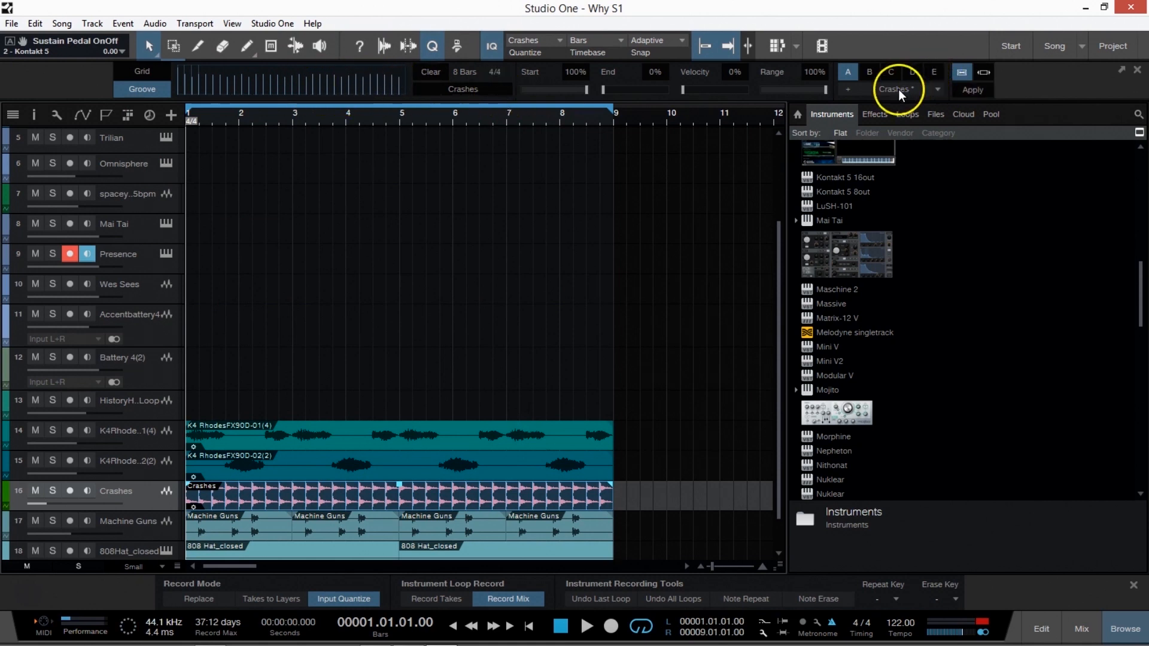
Show the list of saved quantize presets and close it without choosing one.
{"action": "left_click", "coordinate": [935, 90]}
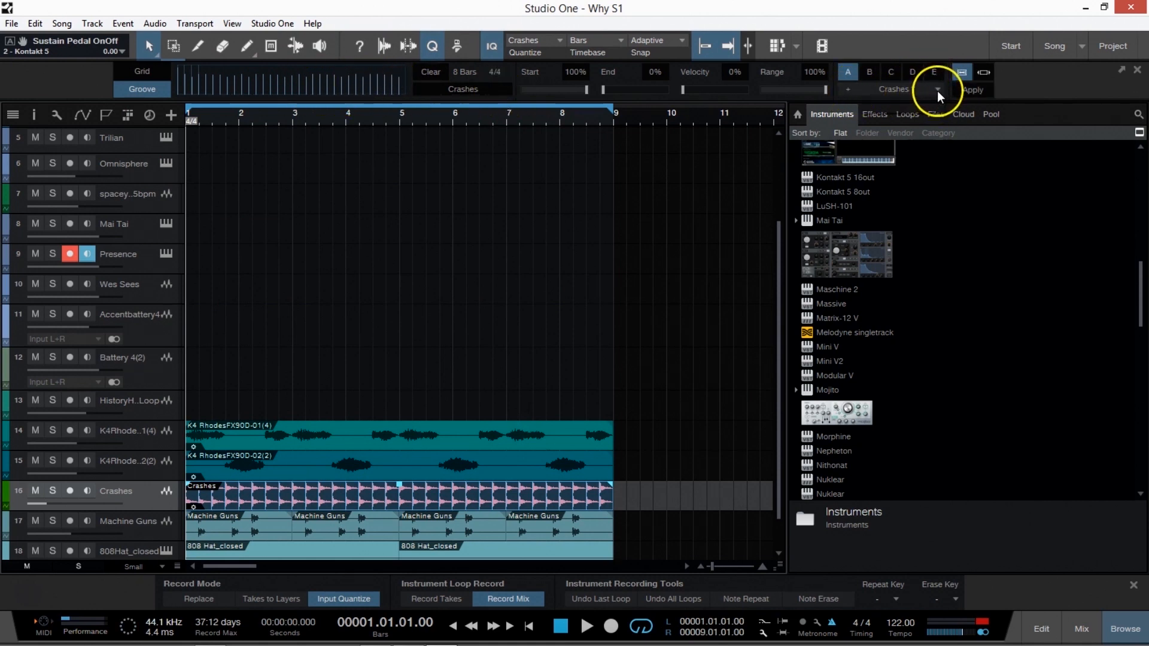
{"action": "left_click", "coordinate": [940, 89]}
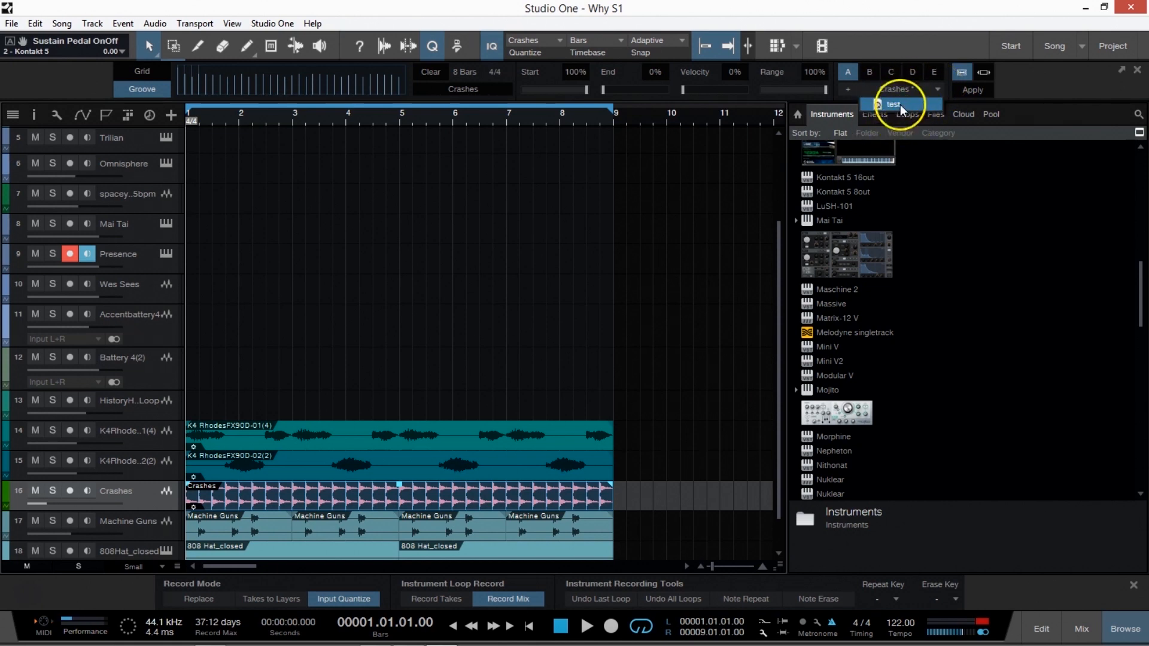
{"action": "left_click", "coordinate": [1011, 86]}
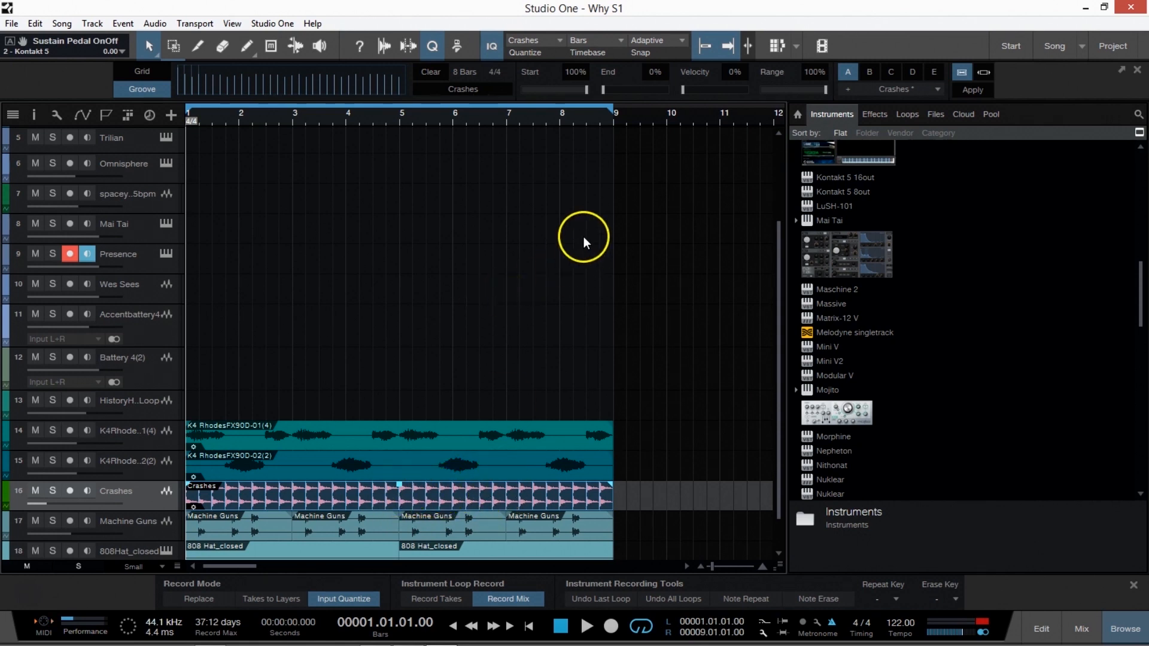
Place the playhead at bar 5 in the timeline.
{"action": "scroll", "coordinate": [549, 278], "scroll_direction": "up", "scroll_amount": 4}
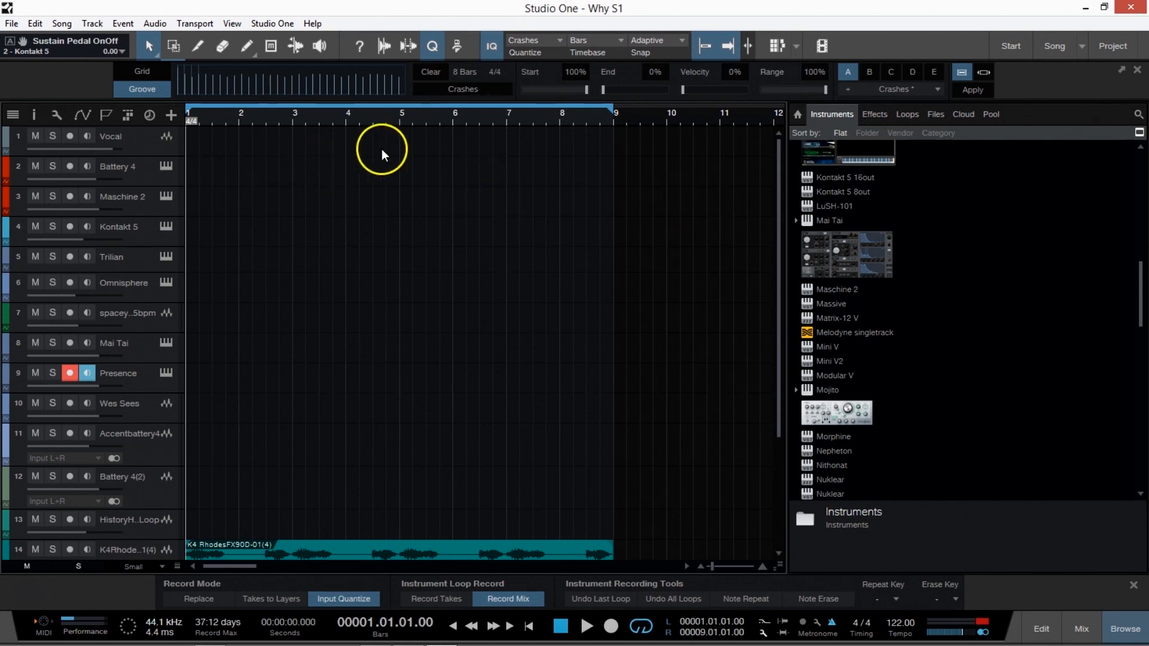
{"action": "scroll", "coordinate": [323, 118], "scroll_direction": "down", "scroll_amount": 3}
{"action": "left_click", "coordinate": [261, 119]}
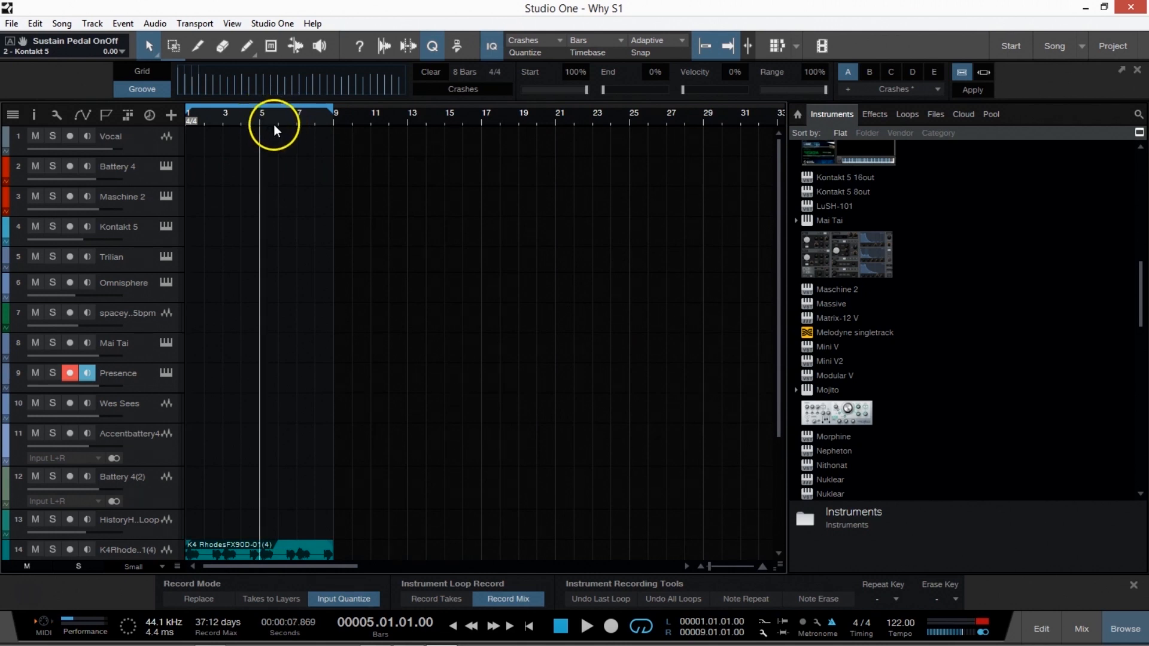
{"action": "scroll", "coordinate": [272, 125], "scroll_direction": "up", "scroll_amount": 3}
{"action": "scroll", "coordinate": [284, 217], "scroll_direction": "down", "scroll_amount": 1}
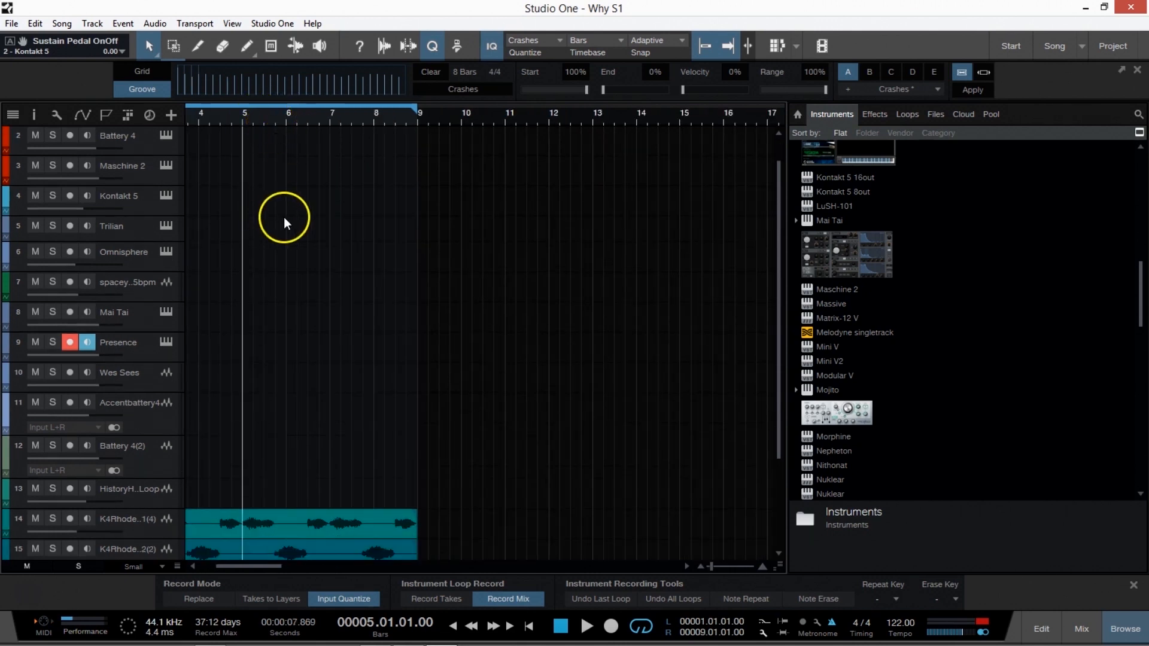
Look over all the tracks and fit the timeline so the whole eight-bar loop can be examined.
{"action": "scroll", "coordinate": [287, 215], "scroll_direction": "down", "scroll_amount": 4}
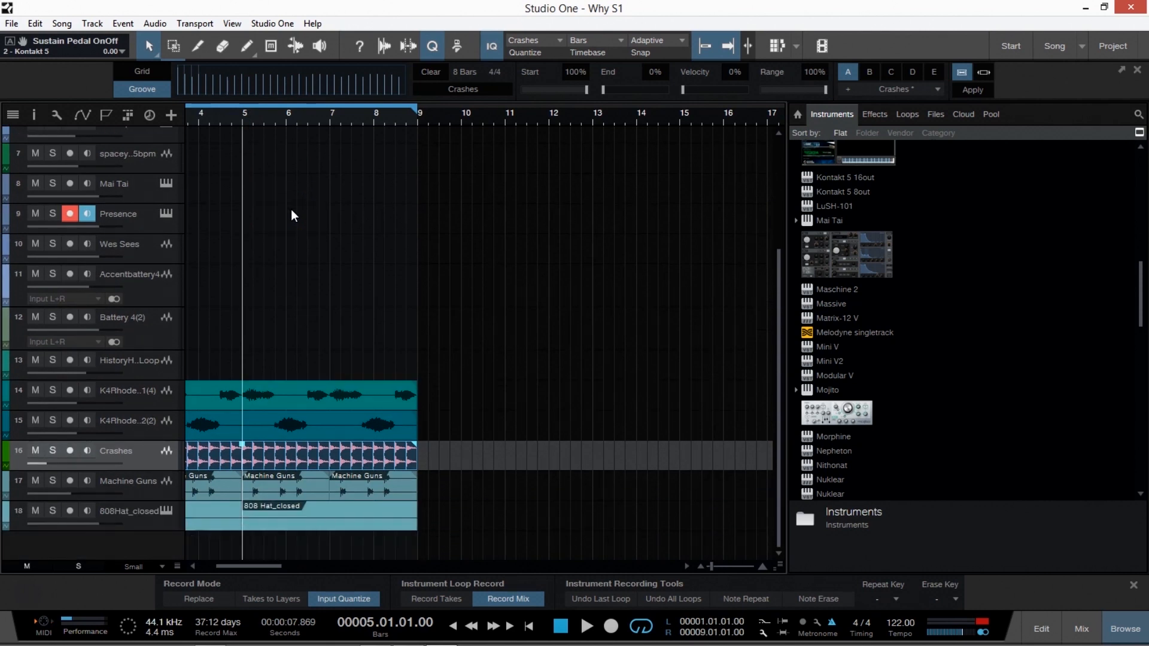
{"action": "scroll", "coordinate": [291, 209], "scroll_direction": "up", "scroll_amount": 6}
{"action": "left_click", "coordinate": [289, 196]}
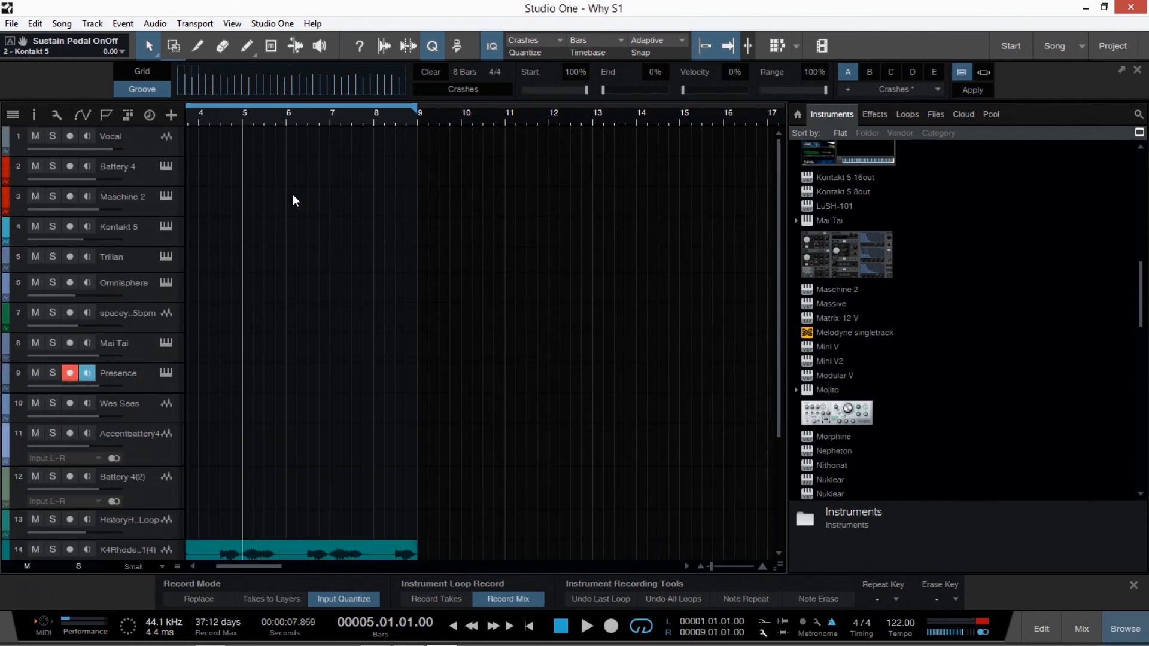
{"action": "scroll", "coordinate": [293, 195], "scroll_direction": "down", "scroll_amount": 5}
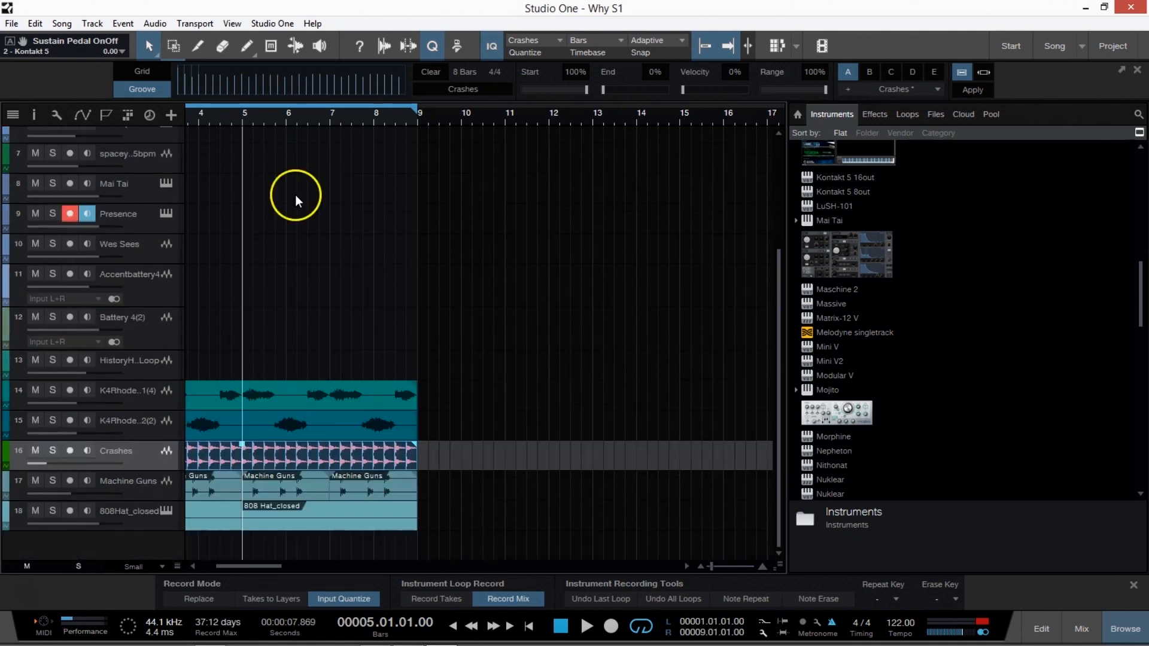
{"action": "scroll", "coordinate": [252, 124], "scroll_direction": "down", "scroll_amount": 3}
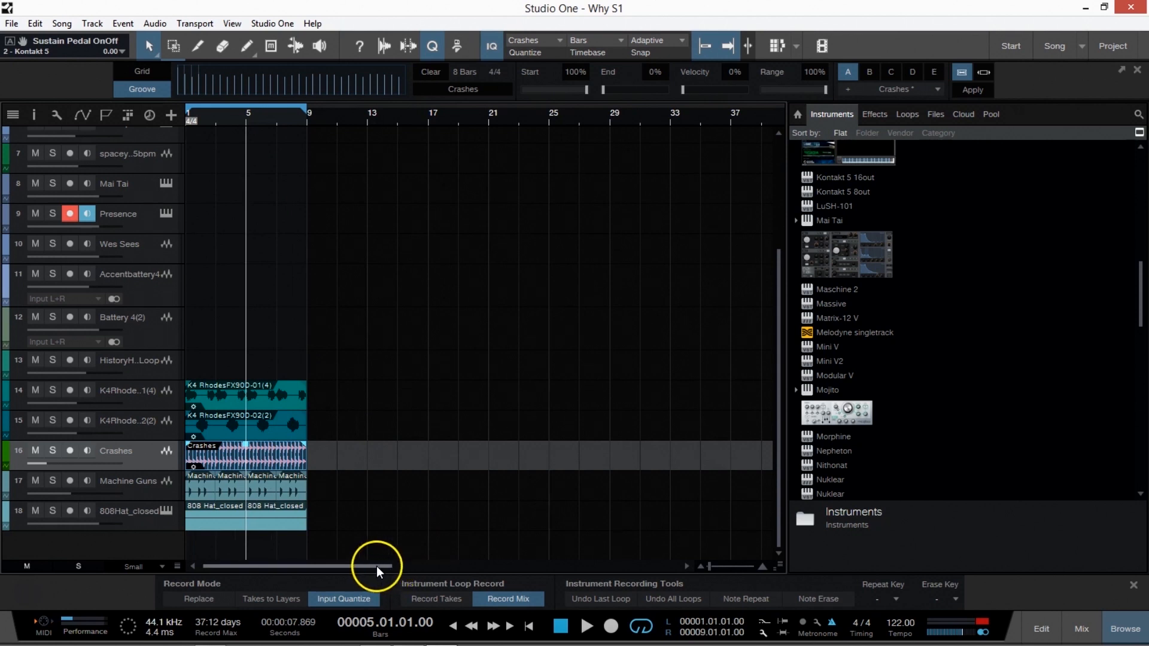
{"action": "left_click_drag", "start_coordinate": [709, 568], "coordinate": [712, 566]}
{"action": "left_click_drag", "start_coordinate": [281, 567], "coordinate": [263, 566]}
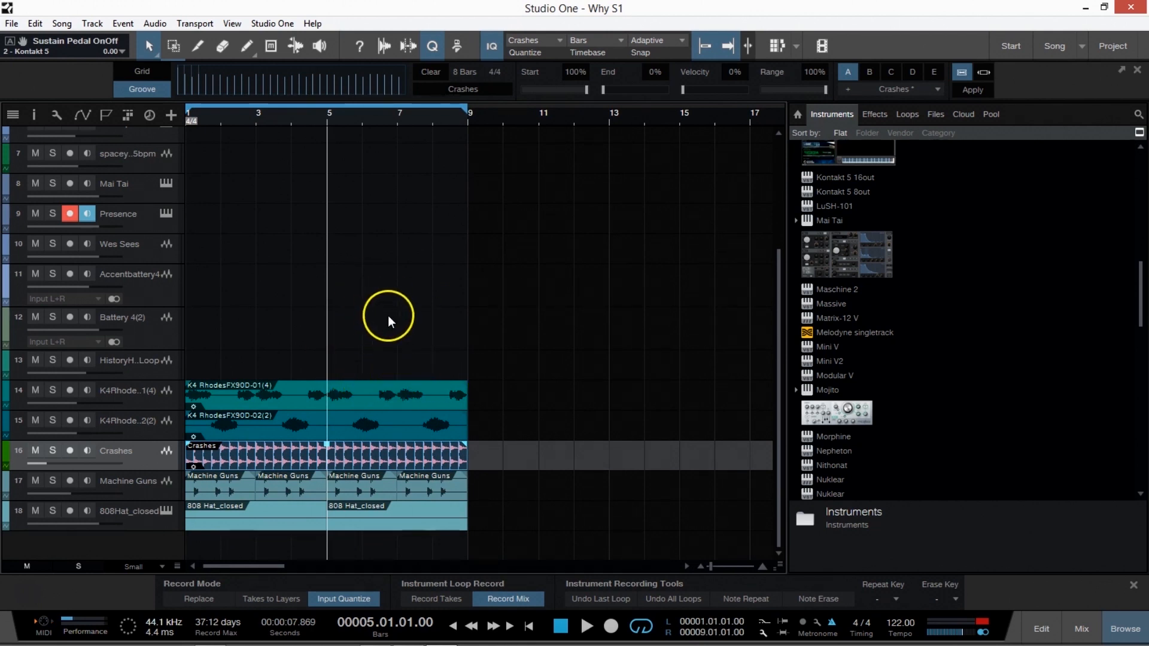
{"action": "scroll", "coordinate": [383, 265], "scroll_direction": "up", "scroll_amount": 3}
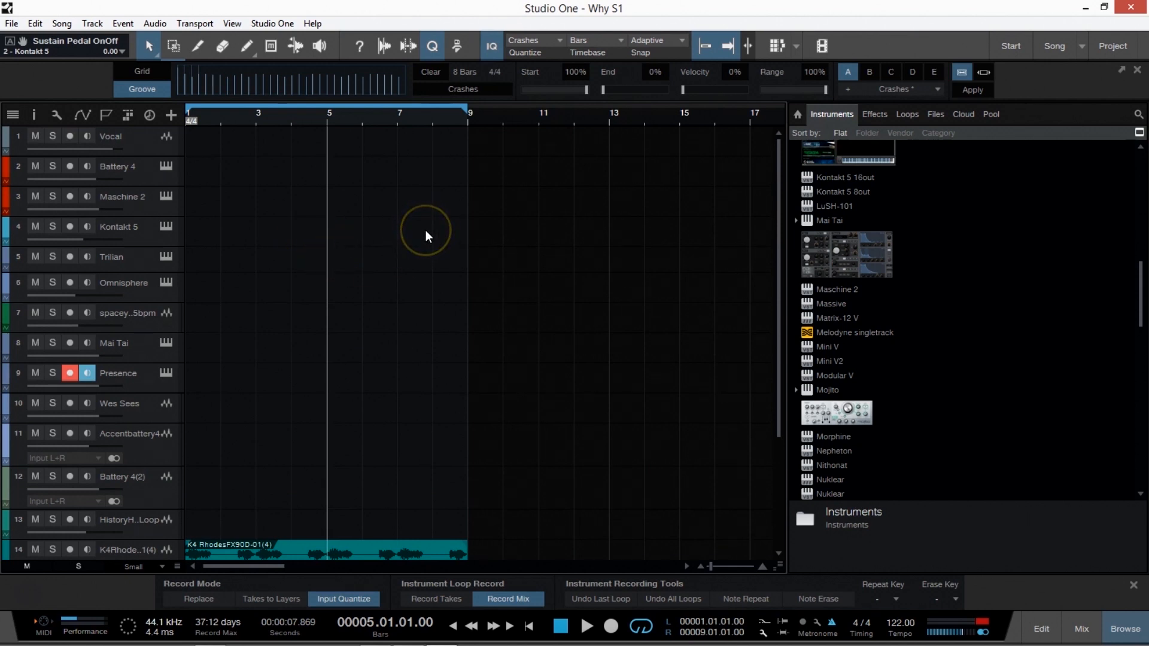
{"action": "scroll", "coordinate": [326, 289], "scroll_direction": "down", "scroll_amount": 3}
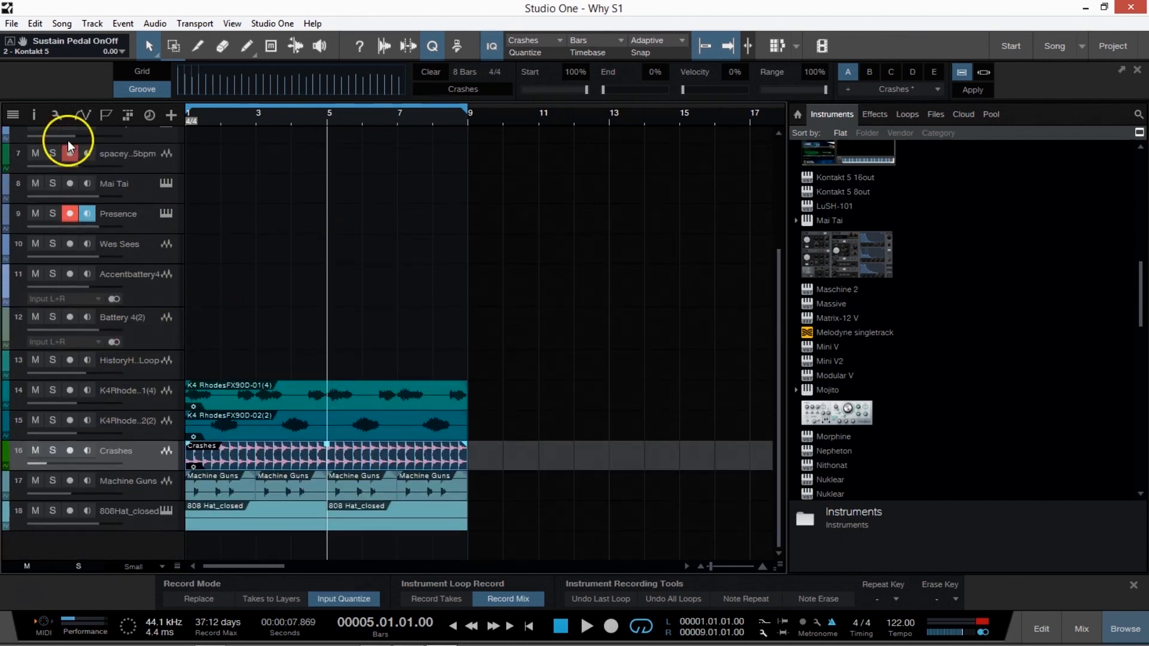
Show the track inspector and try a Transpose value of 1 on the two K4 Rhodes events.
{"action": "left_click", "coordinate": [36, 116]}
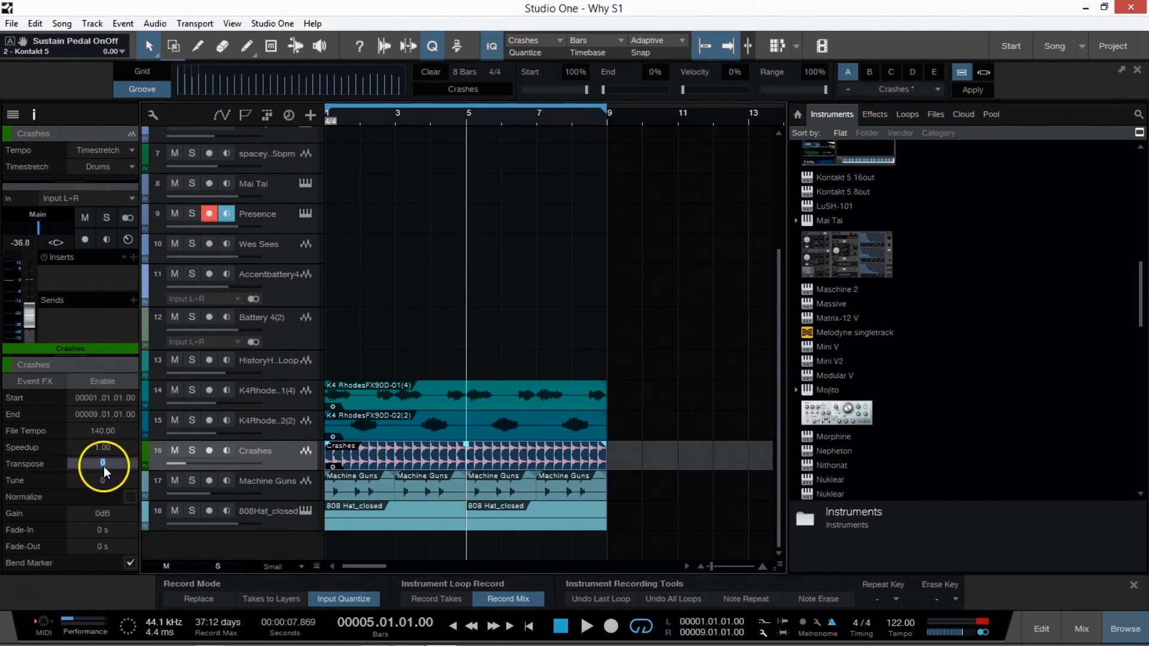
{"action": "left_click", "coordinate": [405, 407]}
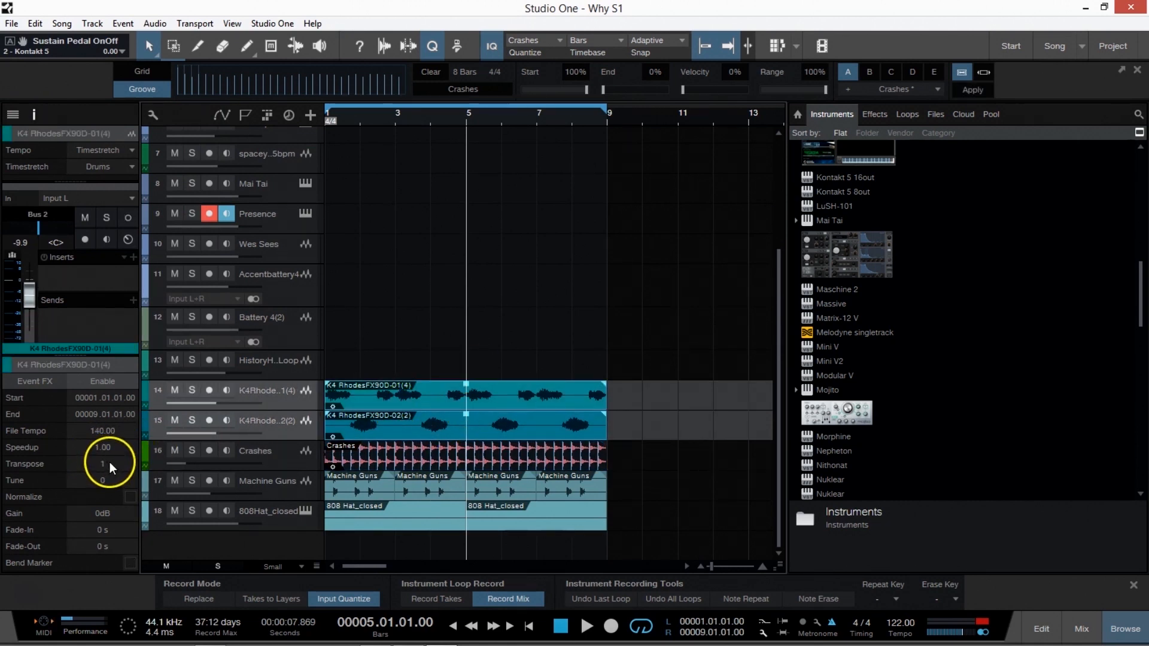
{"action": "scroll", "coordinate": [110, 463], "scroll_direction": "up", "scroll_amount": 2}
{"action": "scroll", "coordinate": [109, 458], "scroll_direction": "up", "scroll_amount": 2}
Select the second Machine Guns event to view its settings in the inspector.
{"action": "left_click", "coordinate": [473, 341]}
{"action": "left_click", "coordinate": [285, 448]}
{"action": "left_click", "coordinate": [406, 494]}
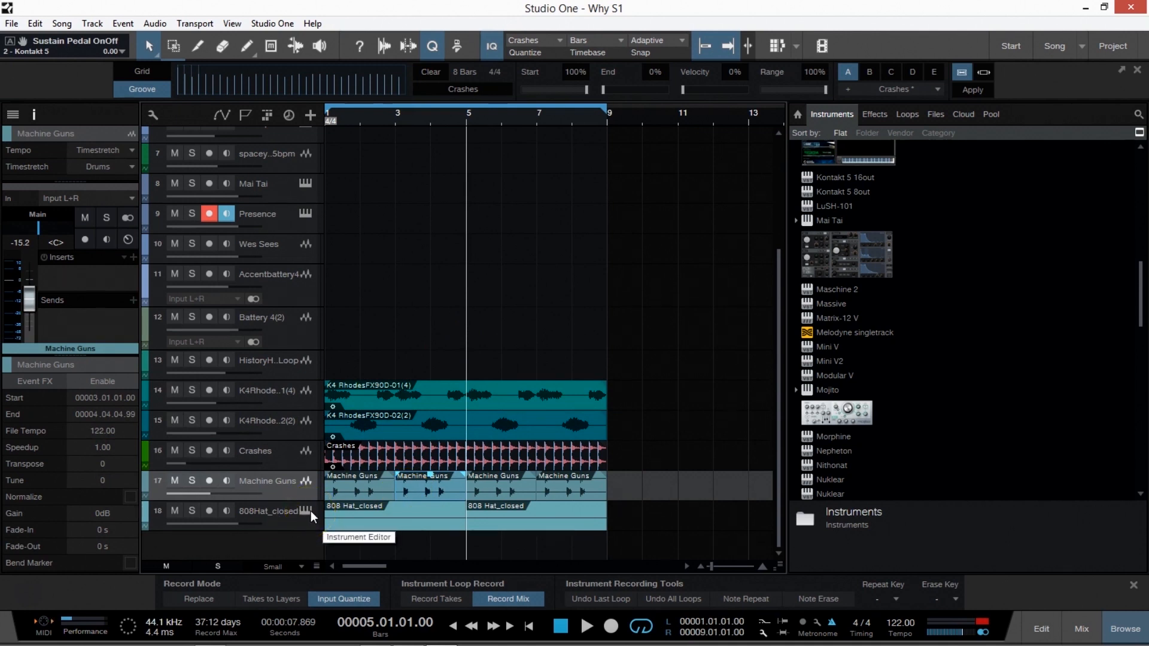
Open the K4 RhodesFX90D-01(4) event in Melodyne, set the detection algorithm to Melodic and close the editor.
{"action": "left_click_drag", "start_coordinate": [568, 370], "coordinate": [449, 395]}
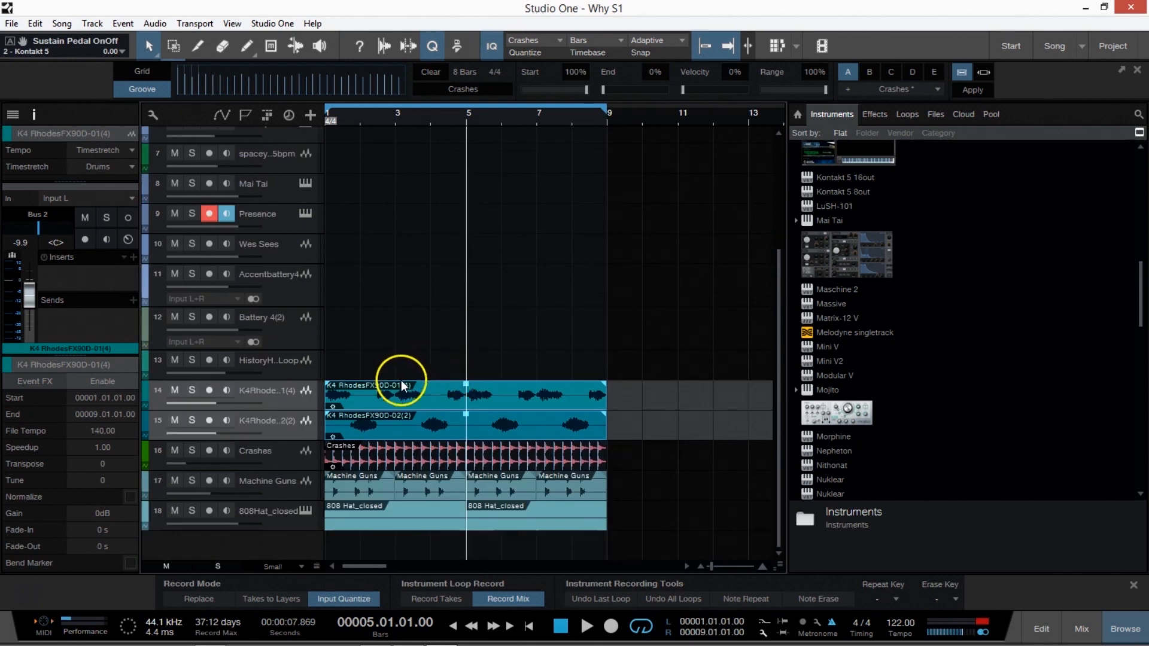
{"action": "right_click", "coordinate": [399, 383]}
{"action": "left_click", "coordinate": [508, 279]}
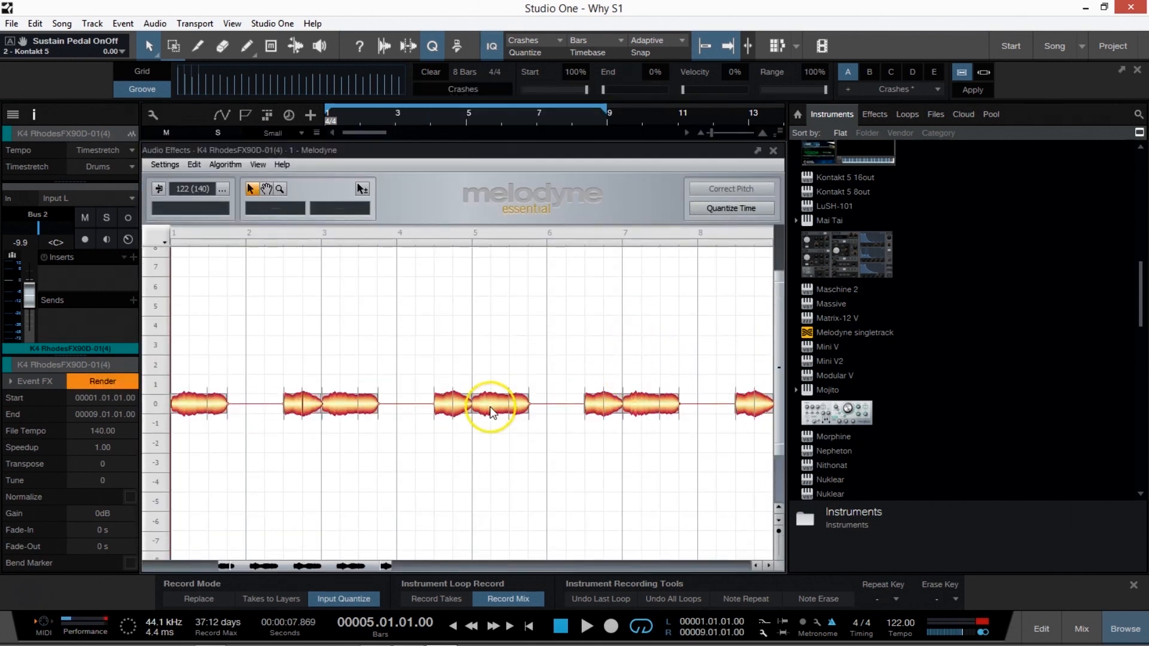
{"action": "left_click", "coordinate": [230, 165]}
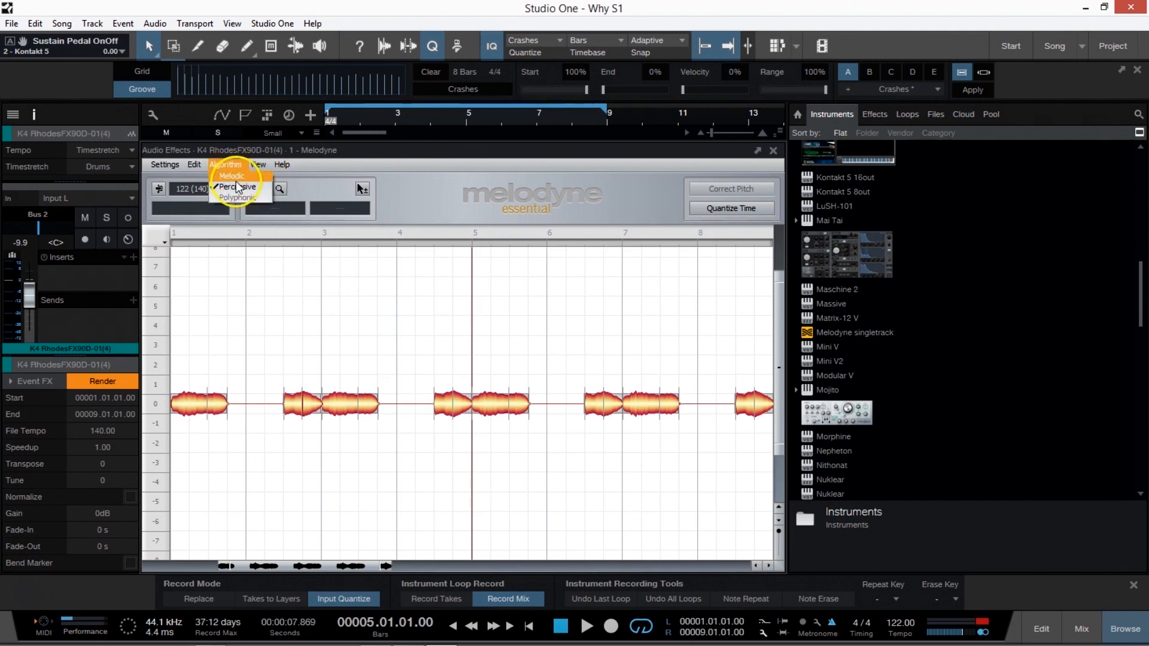
{"action": "left_click", "coordinate": [236, 176]}
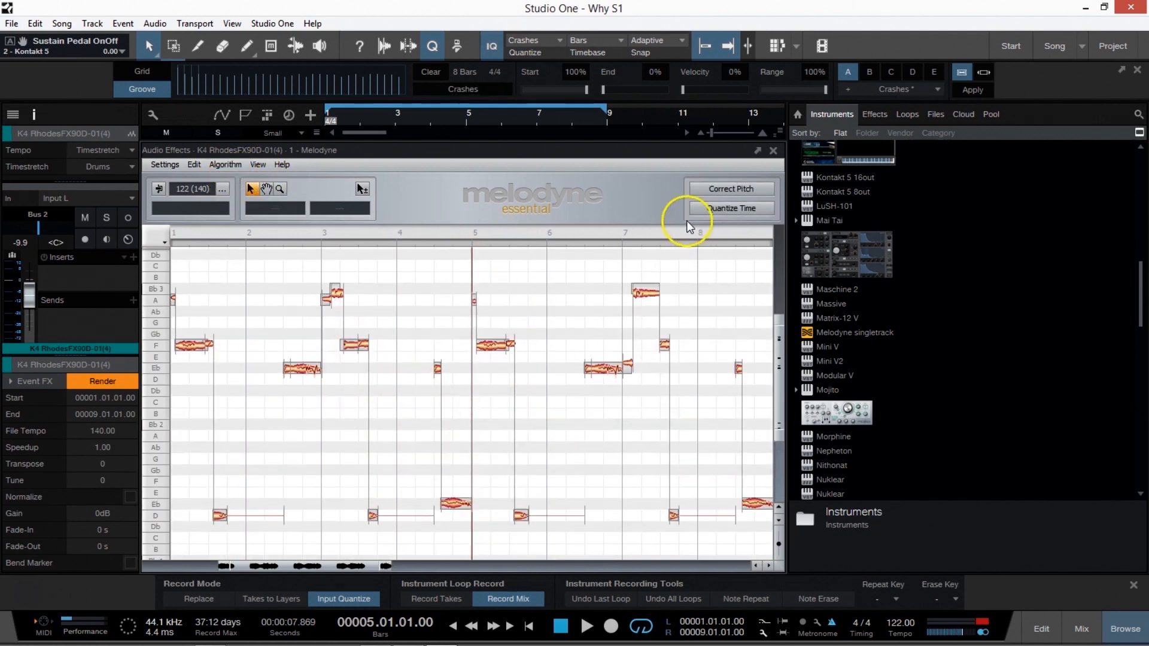
{"action": "left_click", "coordinate": [775, 151]}
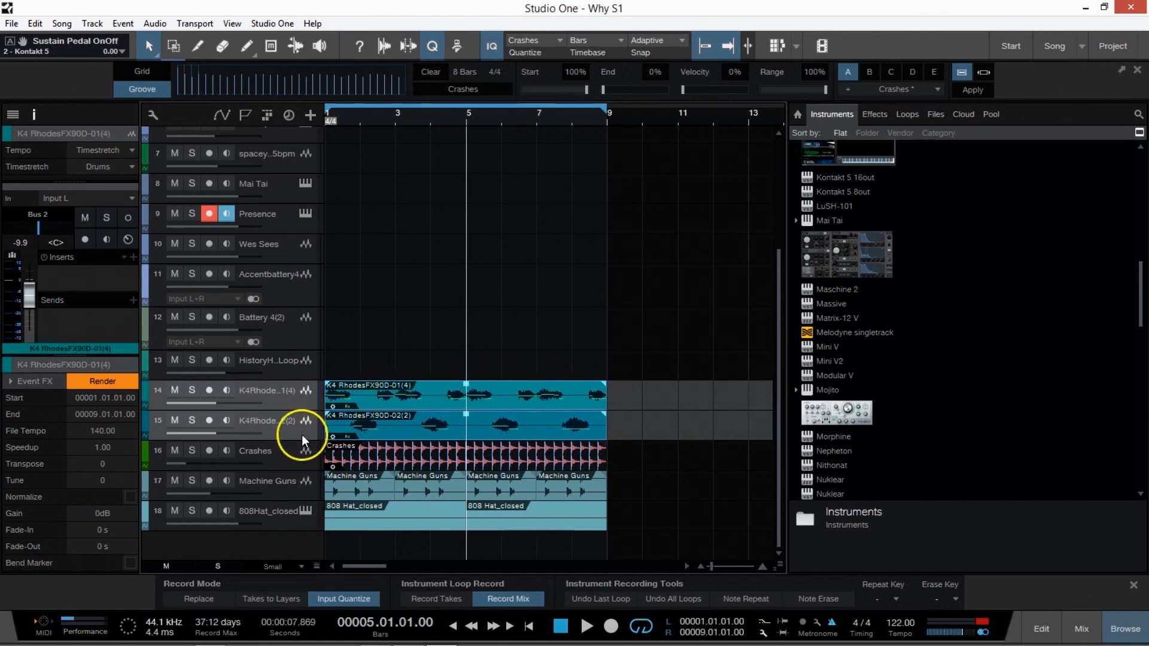
Move the Mai Tai track directly below the two K4 Rhodes tracks and duplicate it.
{"action": "left_click", "coordinate": [281, 198]}
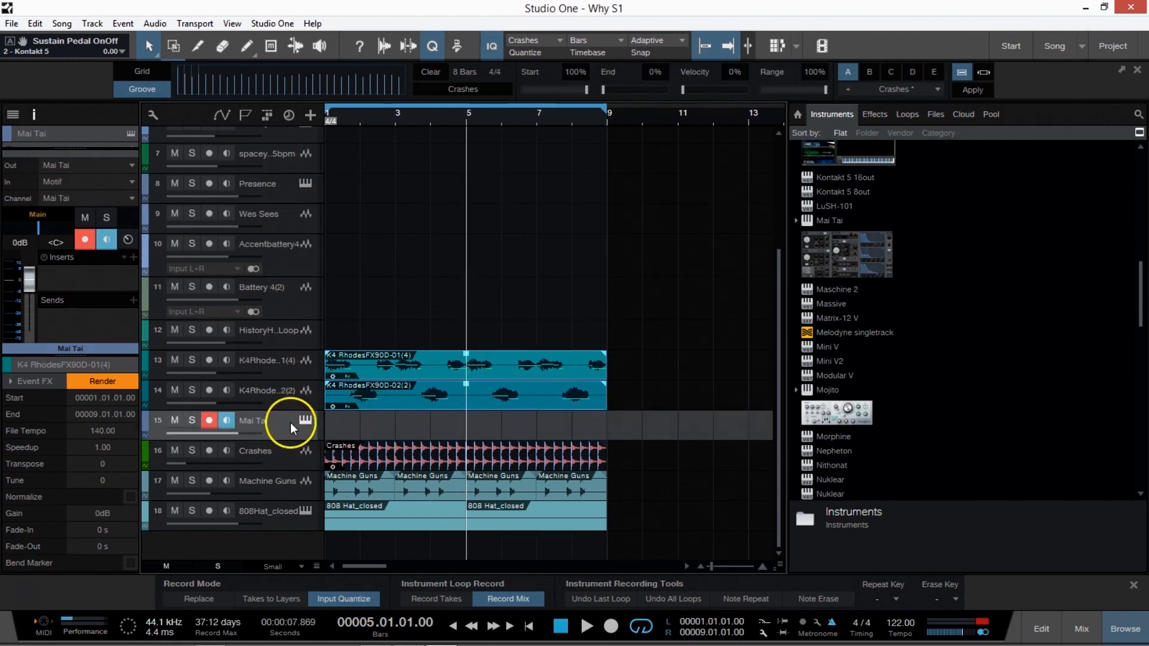
{"action": "right_click", "coordinate": [303, 423]}
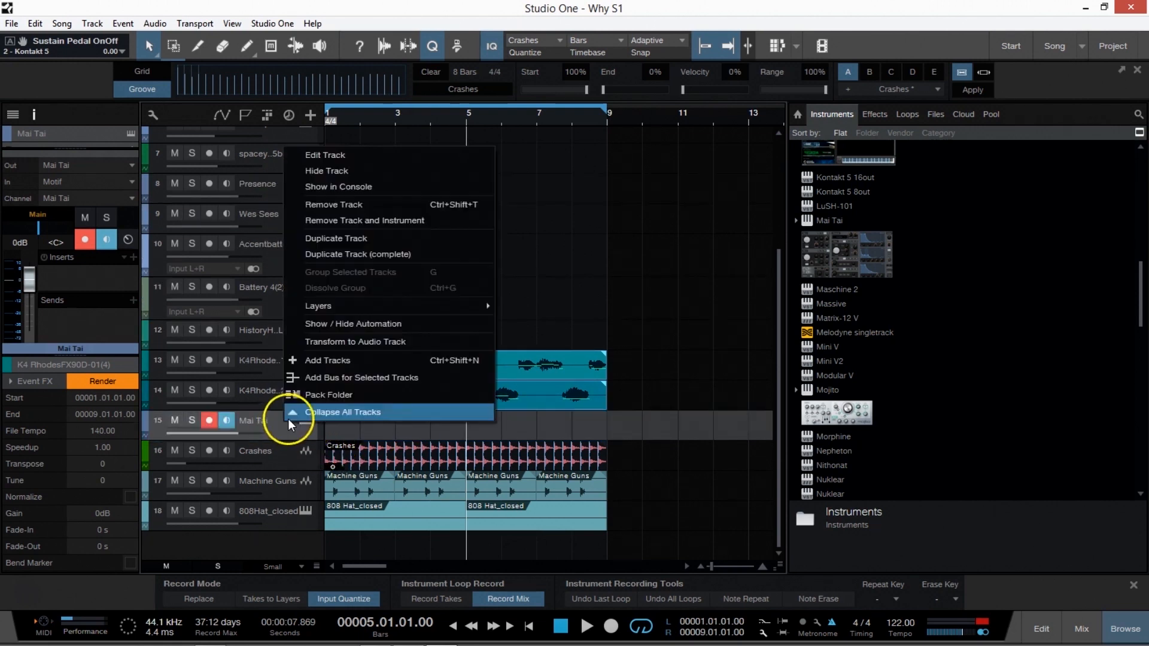
{"action": "left_click", "coordinate": [365, 243]}
Copy both K4 Rhodes audio events onto the two Mai Tai tracks as note parts and compare them with the originals.
{"action": "left_click_drag", "start_coordinate": [397, 404], "coordinate": [397, 455]}
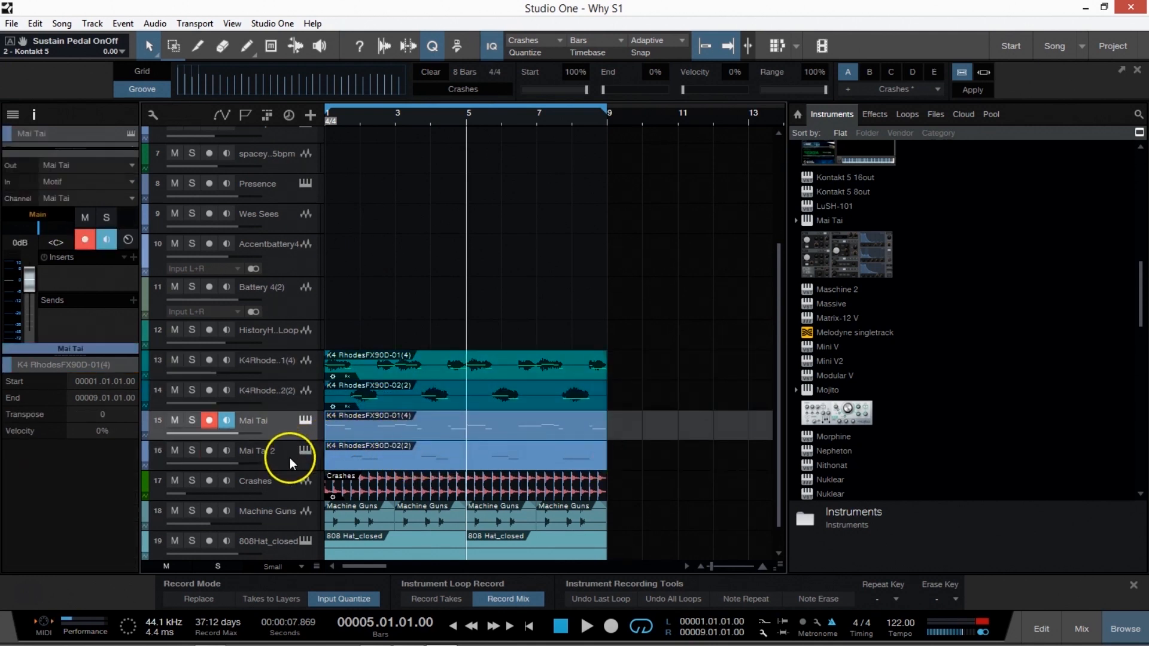
{"action": "left_click", "coordinate": [399, 453]}
{"action": "left_click", "coordinate": [424, 359]}
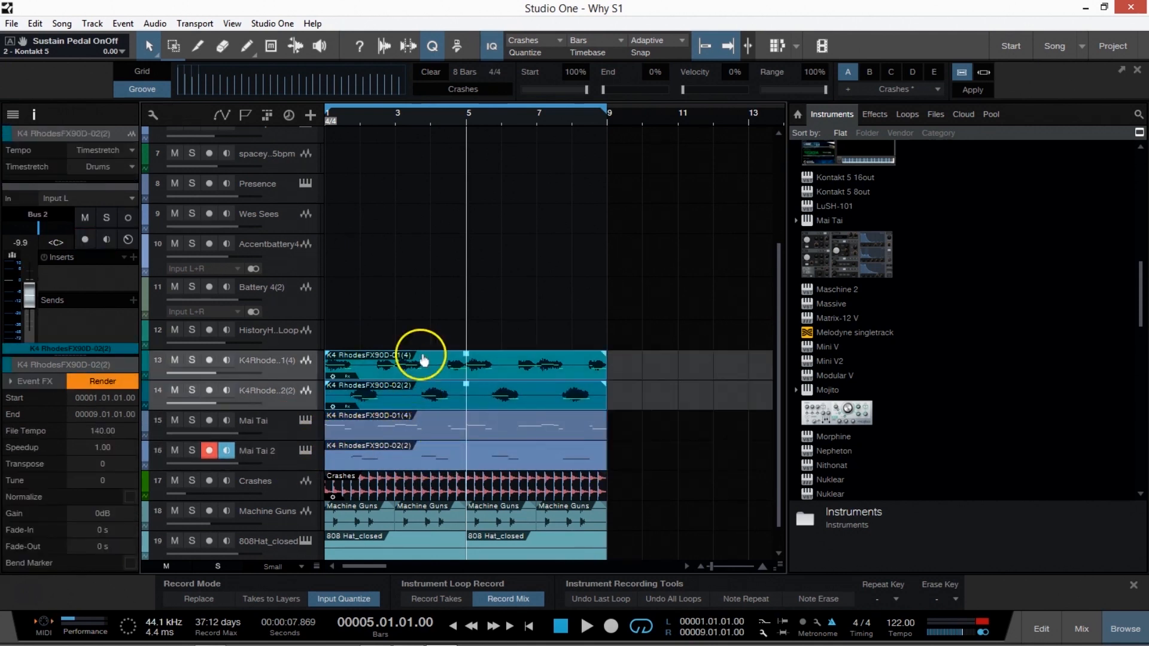
{"action": "left_click", "coordinate": [463, 430]}
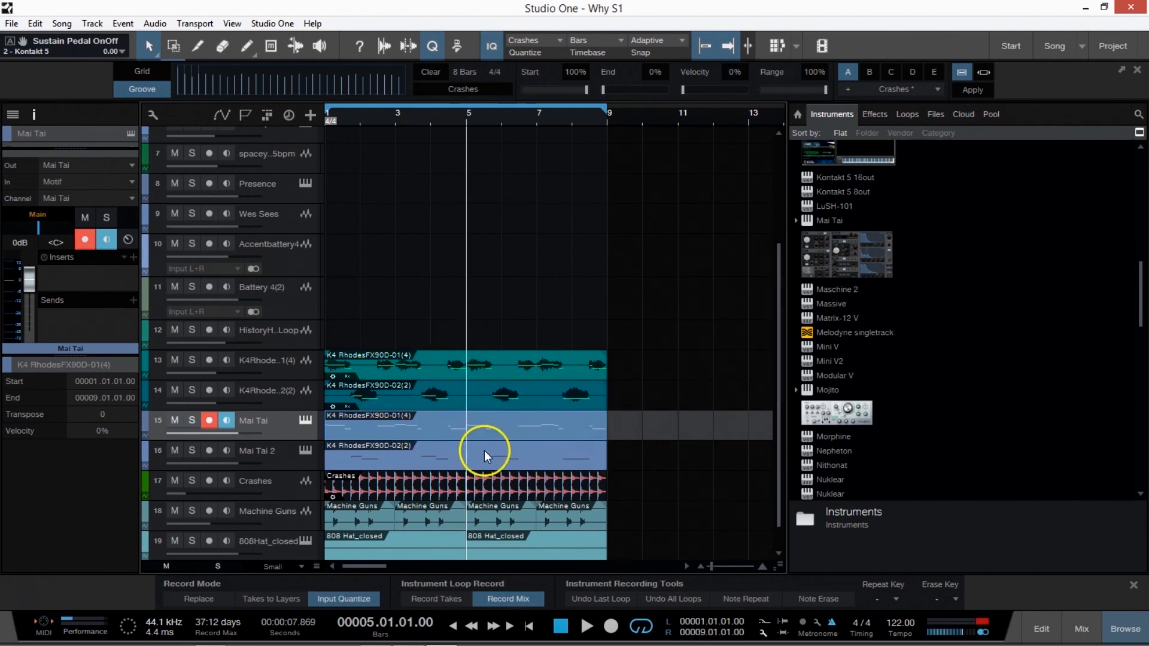
{"action": "scroll", "coordinate": [525, 436], "scroll_direction": "down", "scroll_amount": 1}
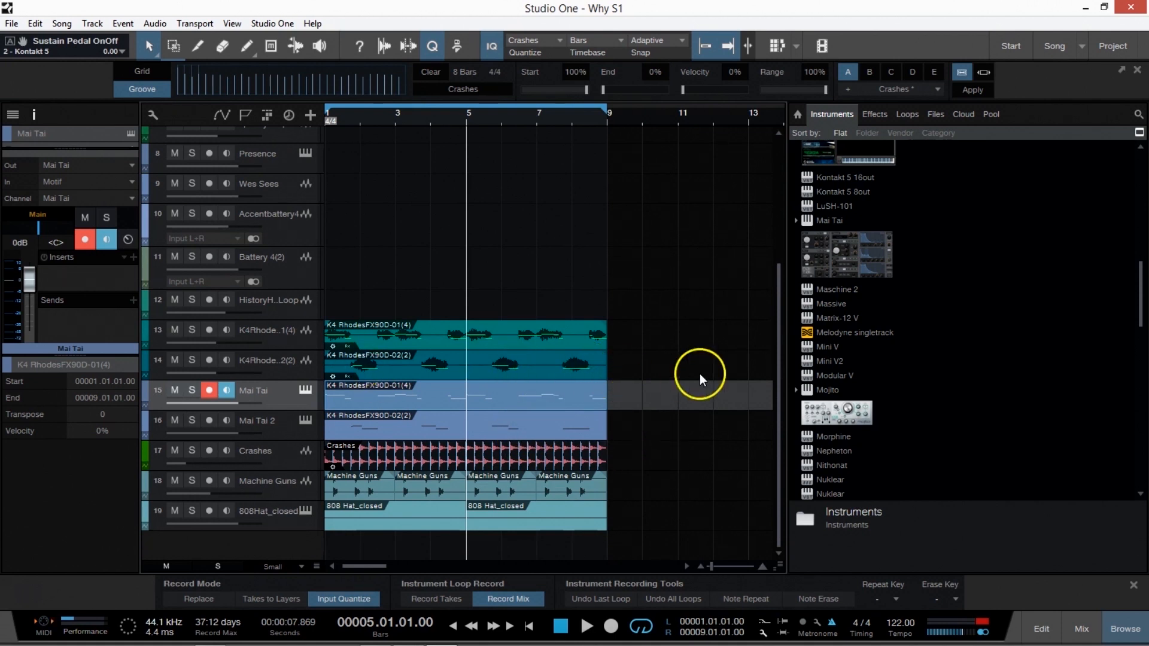
Show the scratch pad beside the arrangement and add a new, empty one.
{"action": "left_click", "coordinate": [773, 46]}
{"action": "left_click", "coordinate": [796, 46]}
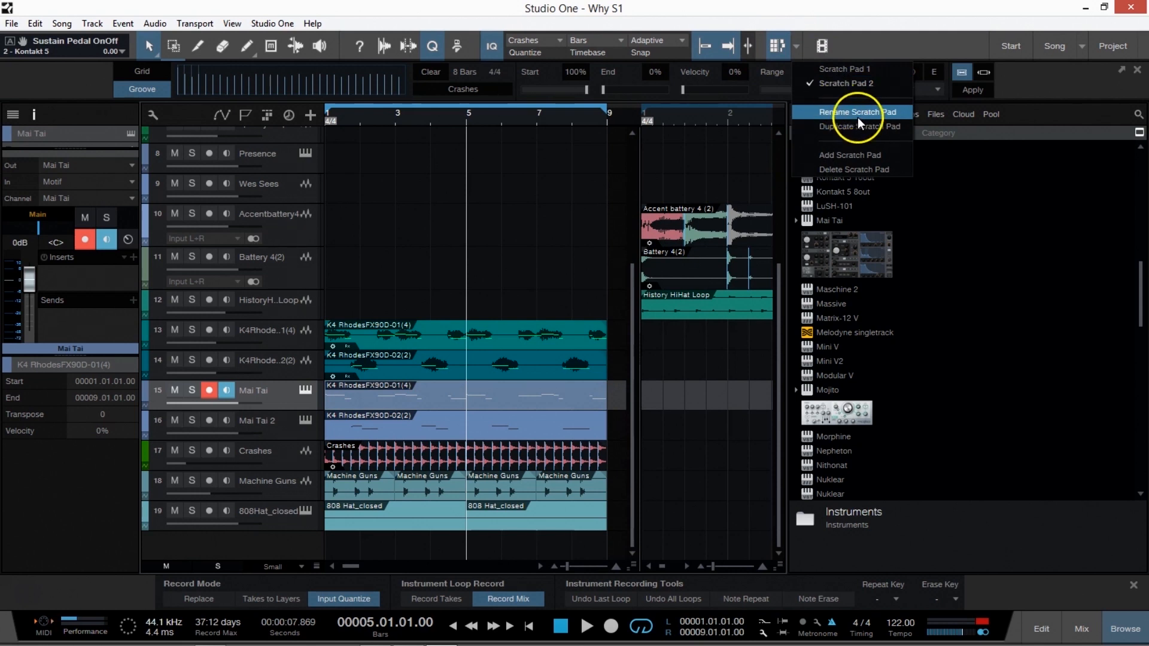
{"action": "left_click", "coordinate": [843, 158]}
Move all Rhodes, Mai Tai, Crashes, Machine Guns and 808 Hat events from the arrangement to the start of the new scratch pad.
{"action": "left_click_drag", "start_coordinate": [502, 261], "coordinate": [346, 578]}
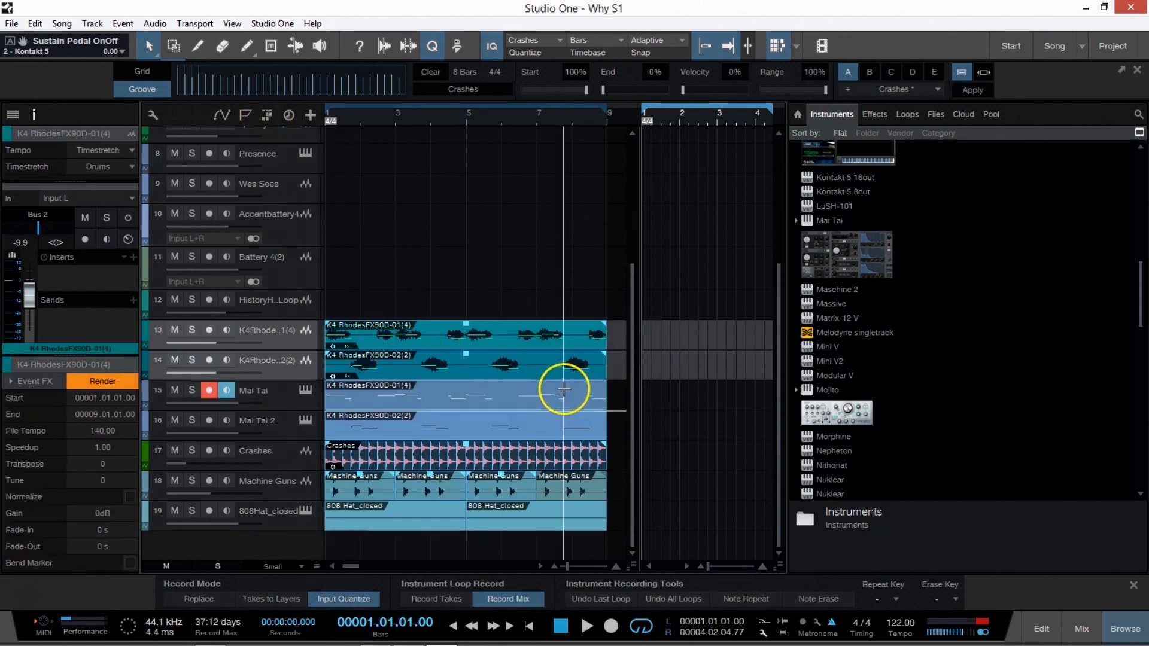
{"action": "key", "text": "Delete"}
{"action": "left_click", "coordinate": [653, 117]}
{"action": "key", "text": "ctrl+z"}
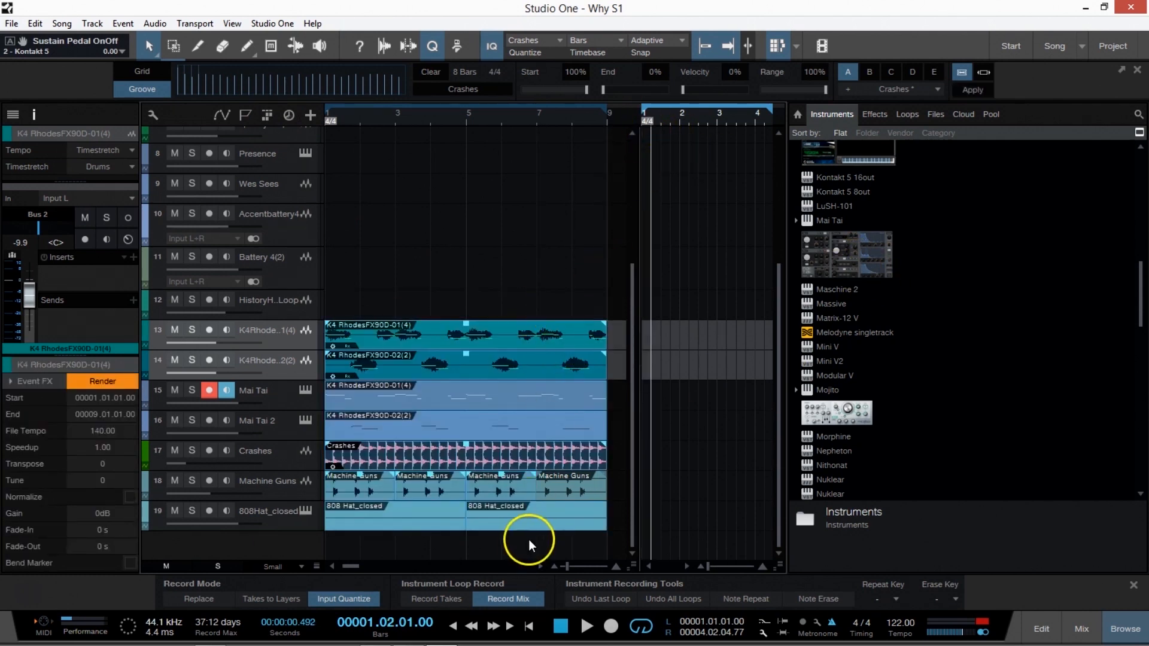
{"action": "key", "text": "Delete"}
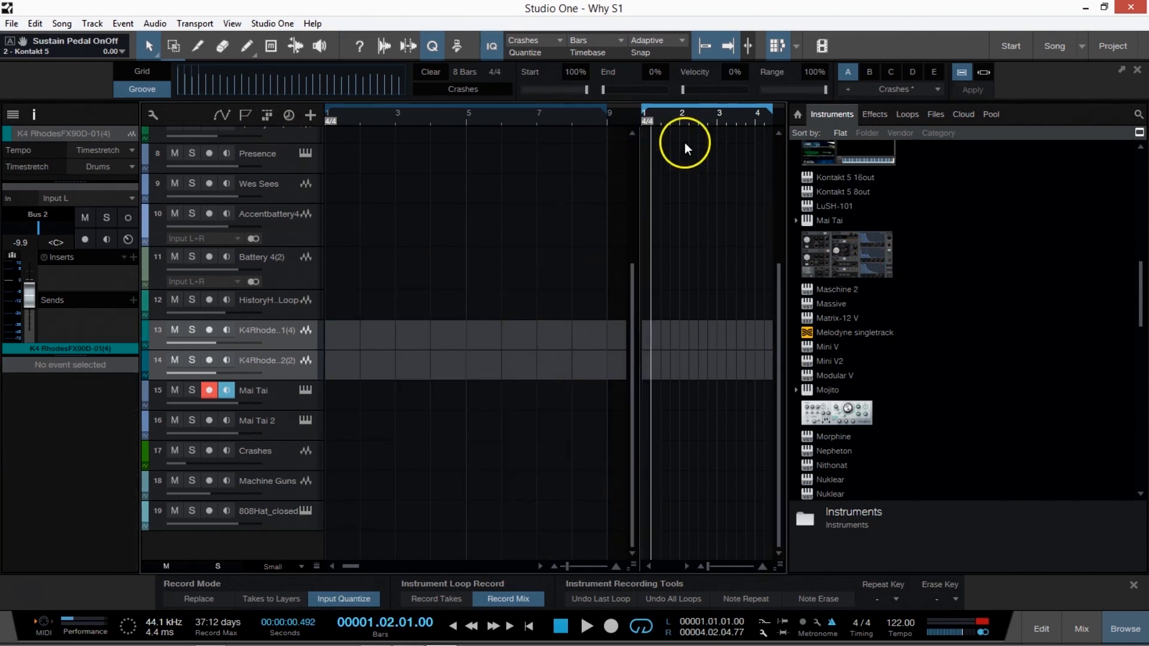
{"action": "left_click", "coordinate": [657, 120]}
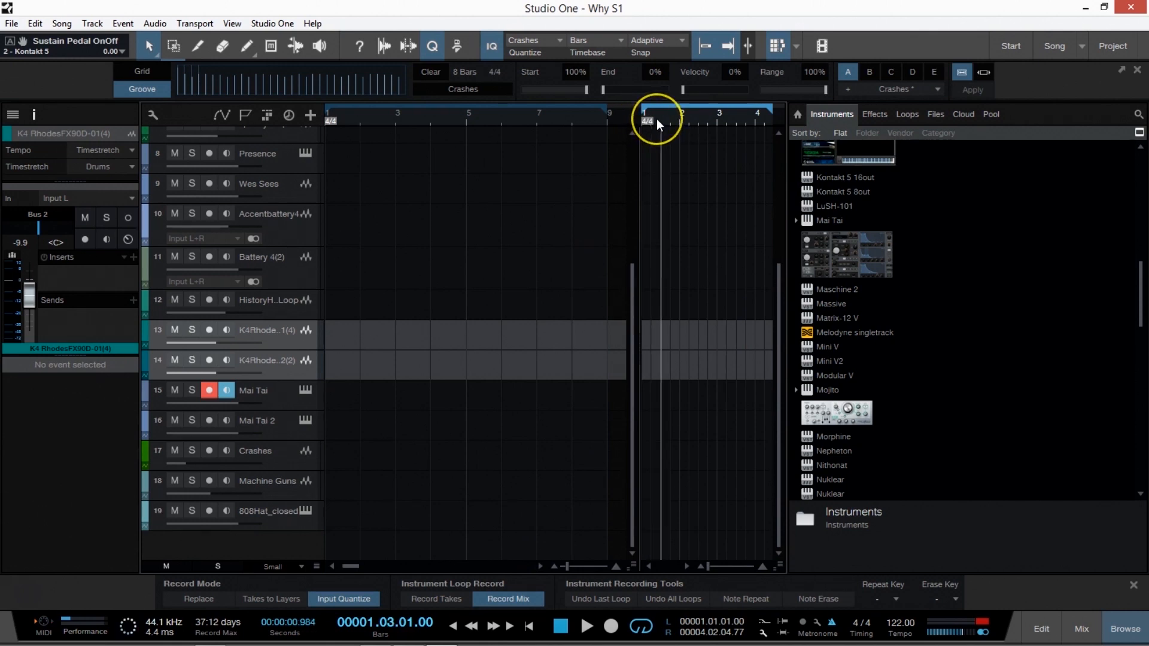
{"action": "key", "text": "Home"}
{"action": "key", "text": "ctrl+z"}
{"action": "scroll", "coordinate": [631, 210], "scroll_direction": "up", "scroll_amount": 3}
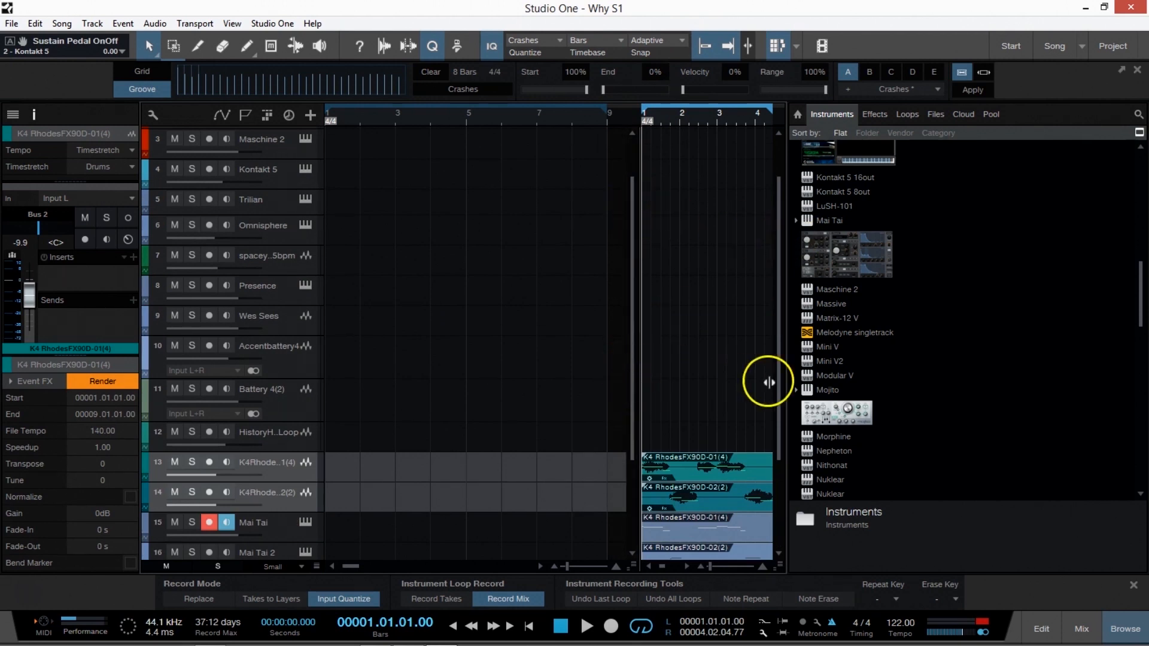
{"action": "left_click", "coordinate": [392, 366]}
{"action": "scroll", "coordinate": [404, 224], "scroll_direction": "down", "scroll_amount": 3}
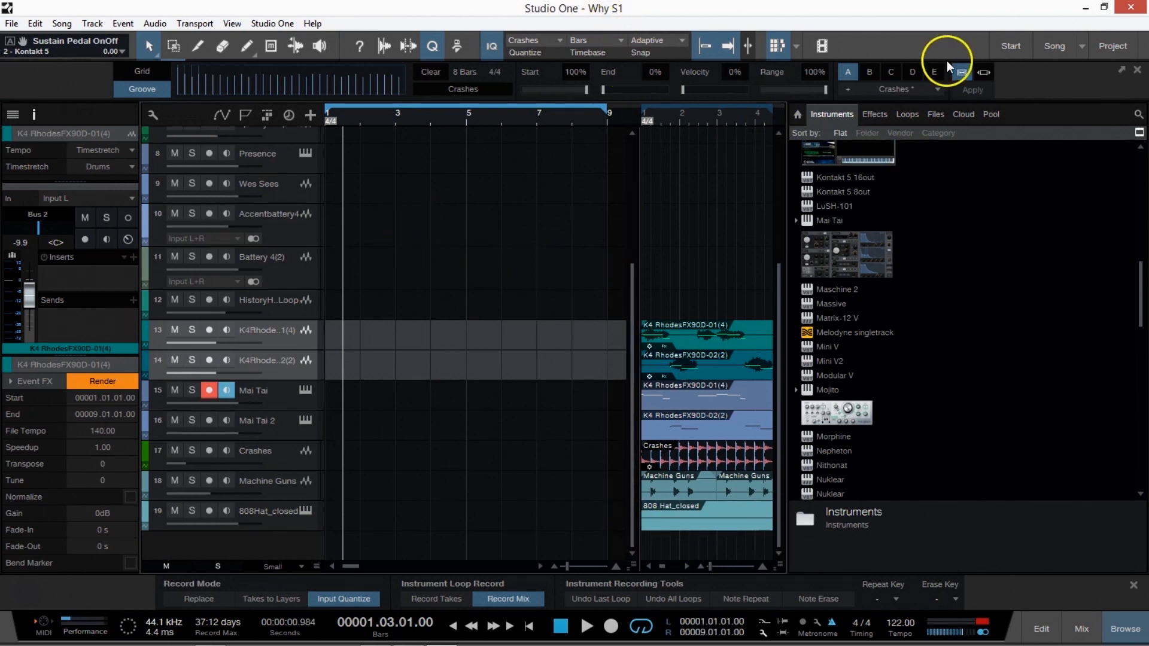
{"action": "left_click", "coordinate": [62, 23]}
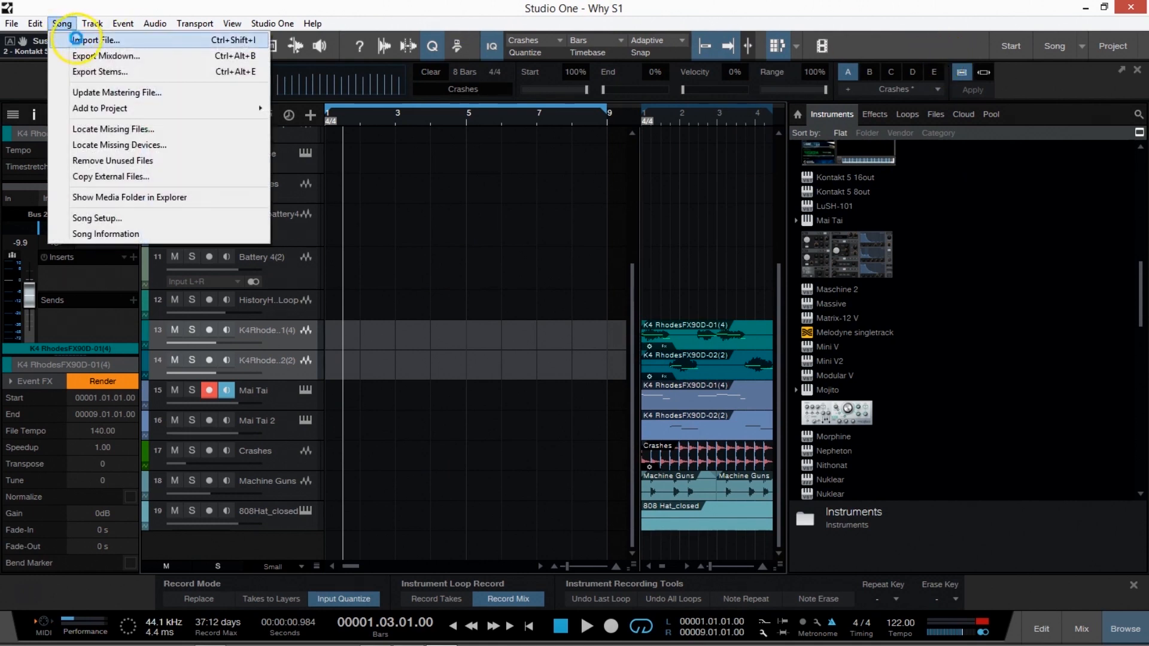
{"action": "left_click", "coordinate": [99, 40]}
{"action": "left_click", "coordinate": [372, 356]}
Create a new empty song with the default title and settings.
{"action": "left_click", "coordinate": [11, 24]}
{"action": "left_click", "coordinate": [36, 40]}
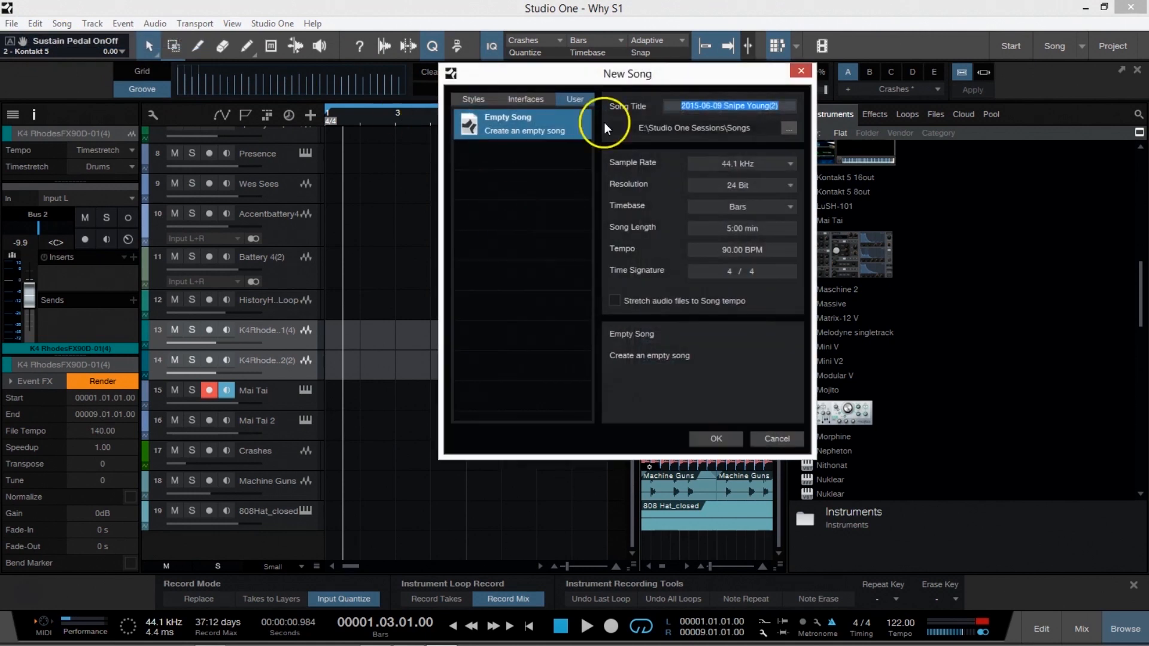
{"action": "left_click", "coordinate": [716, 439]}
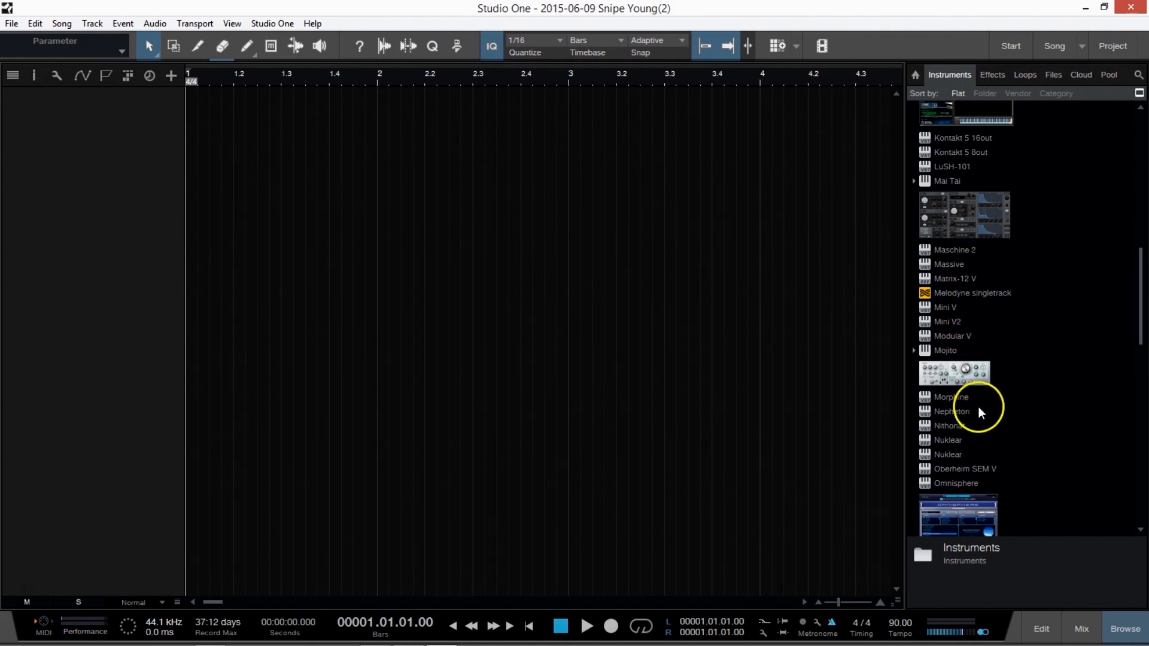
Load Presence's 303 Bass preset from Artist Instruments > Bass onto a new instrument track and close its editor.
{"action": "scroll", "coordinate": [975, 401], "scroll_direction": "down", "scroll_amount": 6}
{"action": "double_click", "coordinate": [971, 310]}
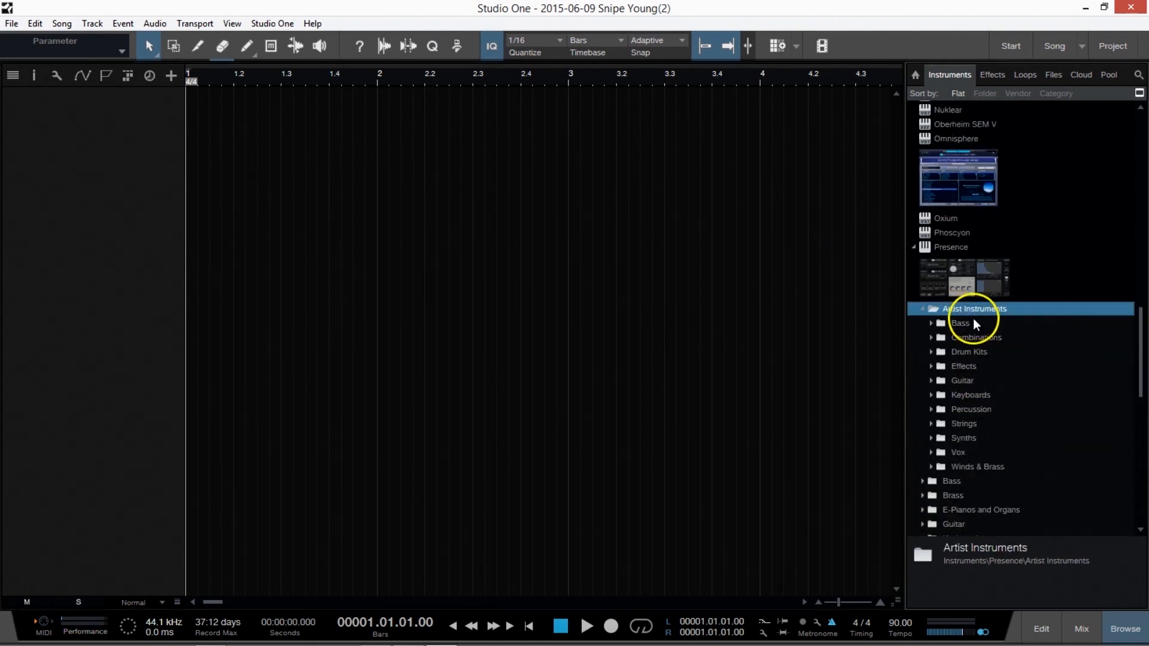
{"action": "double_click", "coordinate": [961, 324]}
{"action": "left_click_drag", "start_coordinate": [978, 337], "coordinate": [227, 216]}
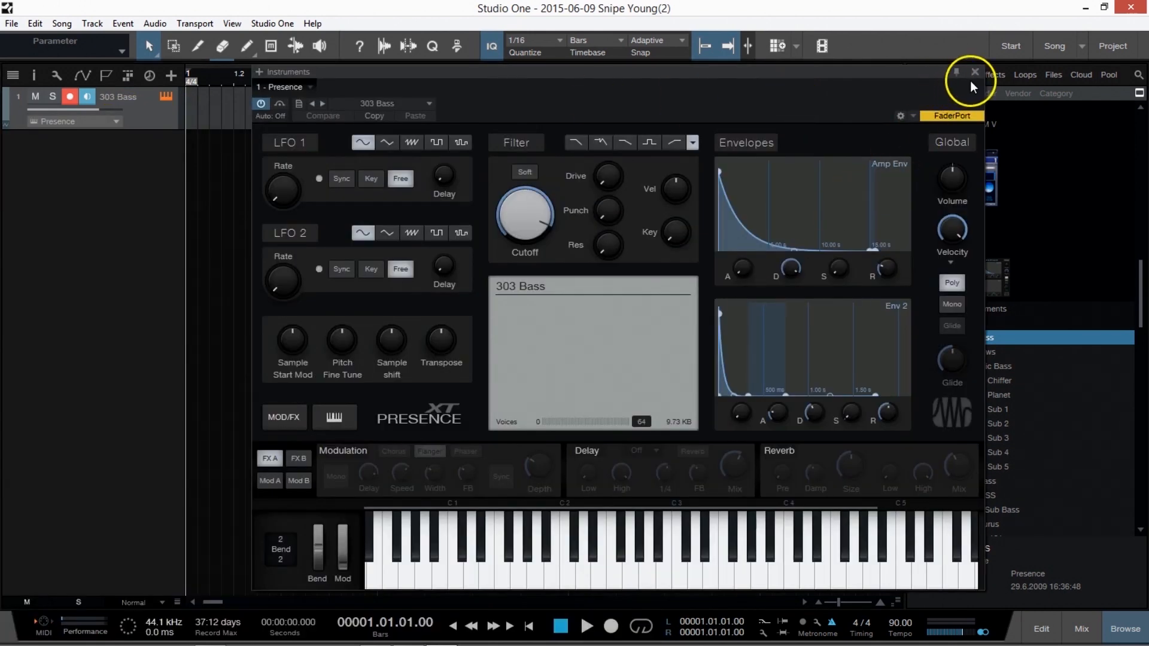
{"action": "left_click", "coordinate": [975, 71]}
Remove the 303 Bass track together with its instrument and switch back to the Why S1 song.
{"action": "right_click", "coordinate": [146, 120]}
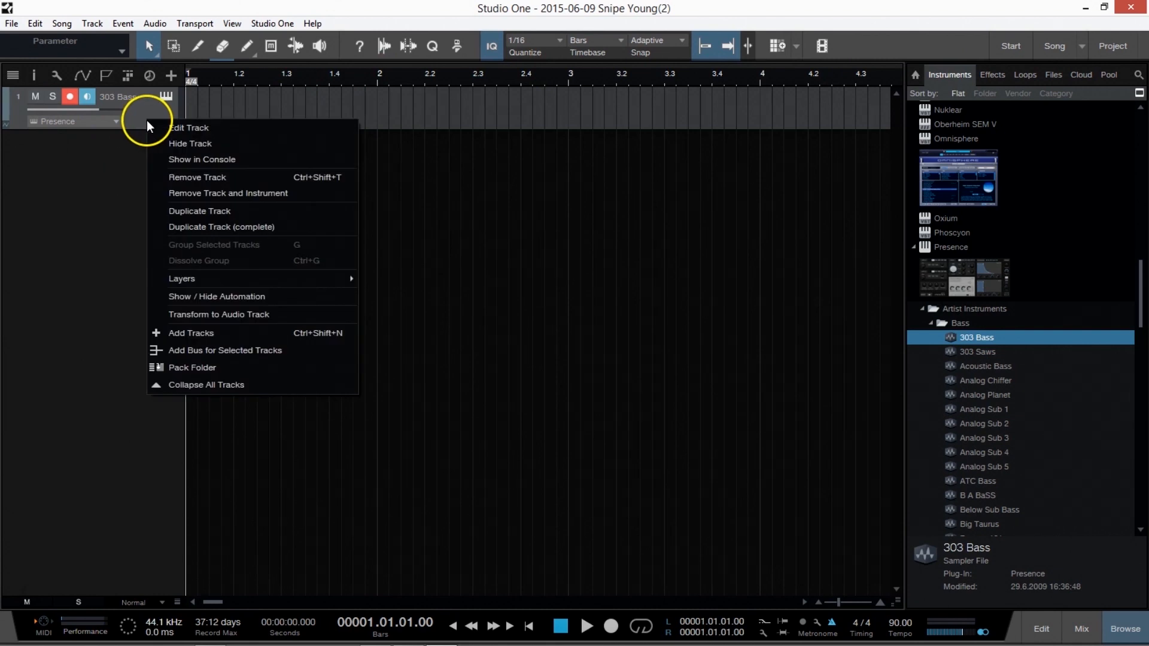
{"action": "left_click", "coordinate": [226, 193]}
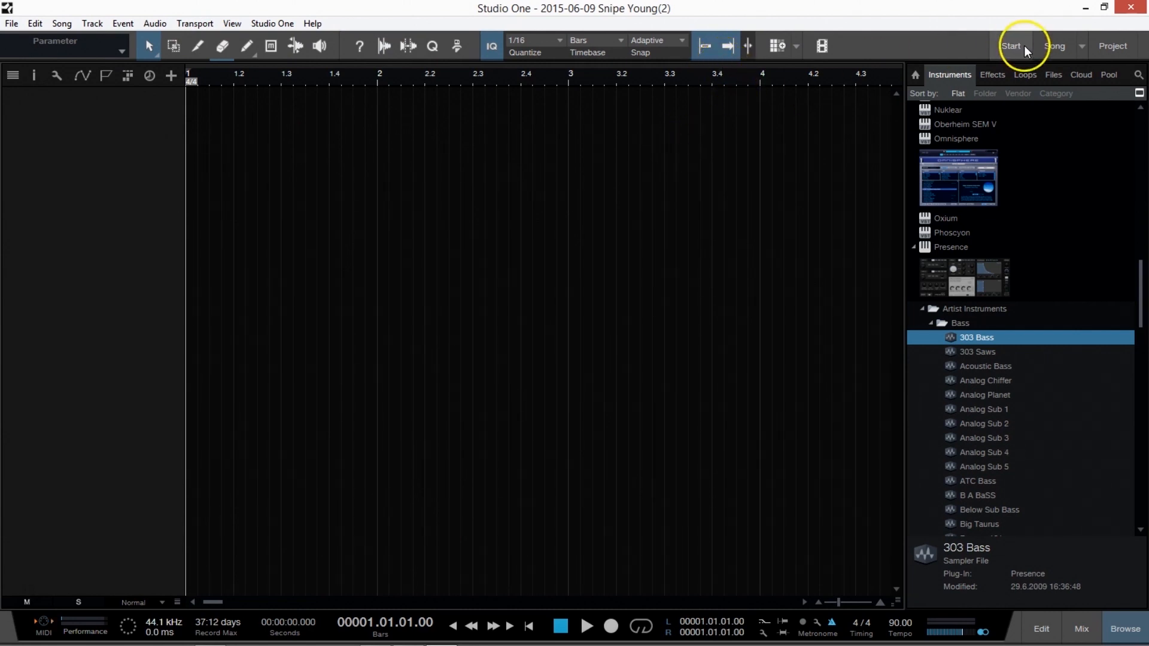
{"action": "left_click", "coordinate": [1077, 50]}
{"action": "left_click", "coordinate": [1011, 78]}
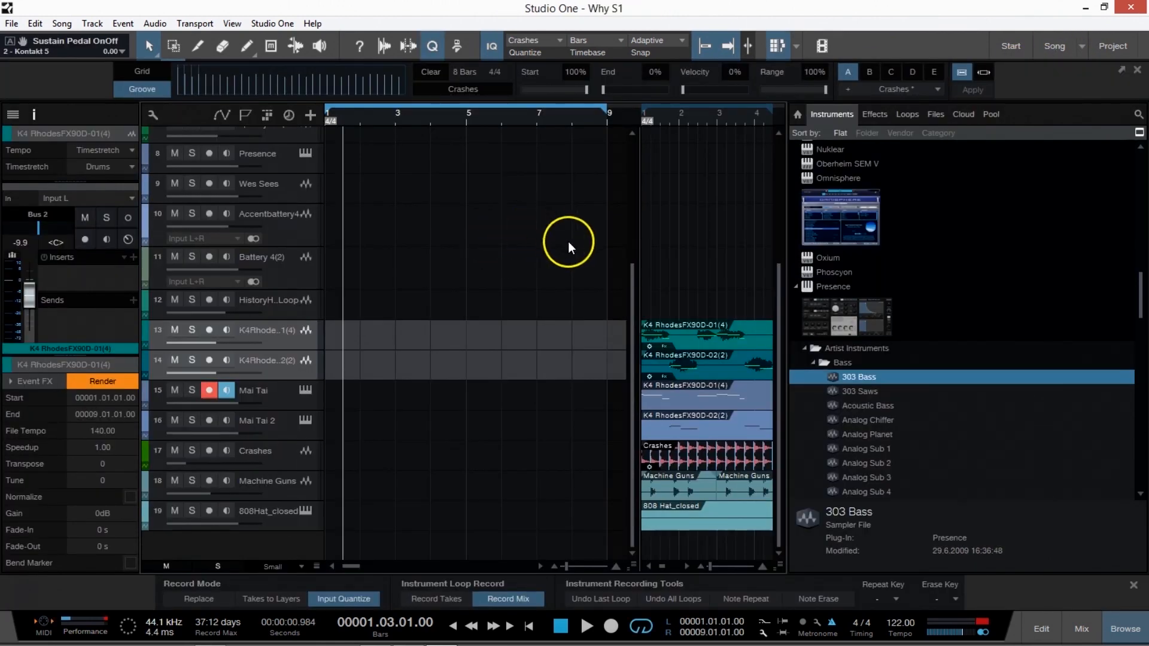
Look over the tracks beside the scratch pad and the list of available scratch pads.
{"action": "scroll", "coordinate": [616, 249], "scroll_direction": "up", "scroll_amount": 3}
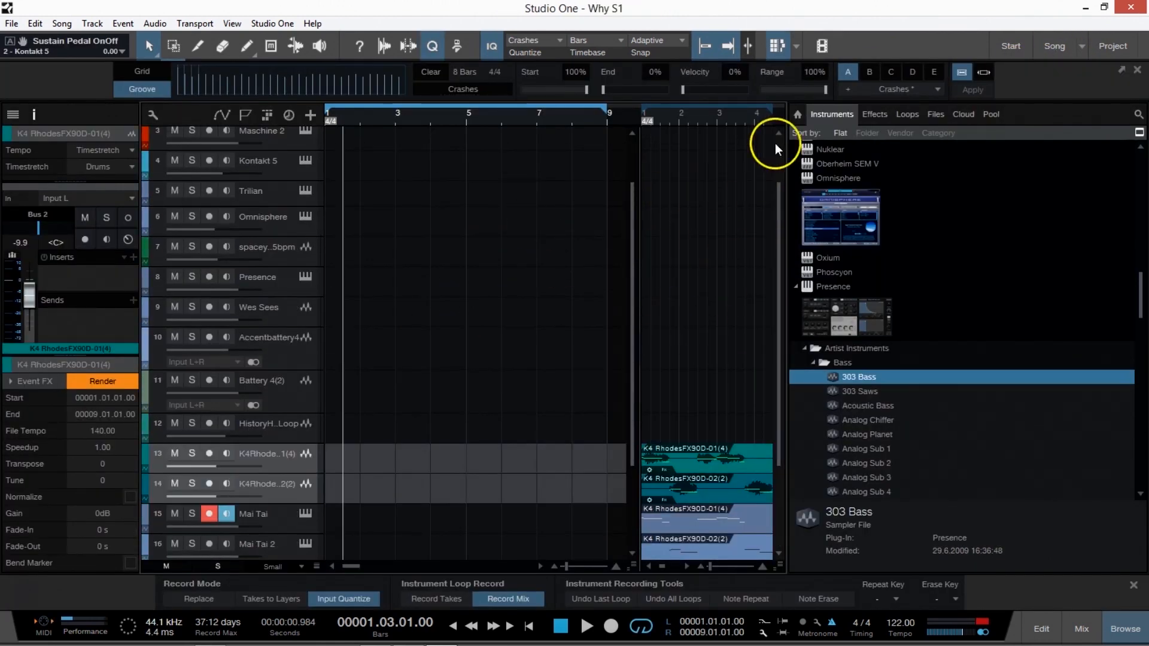
{"action": "scroll", "coordinate": [737, 370], "scroll_direction": "down", "scroll_amount": 3}
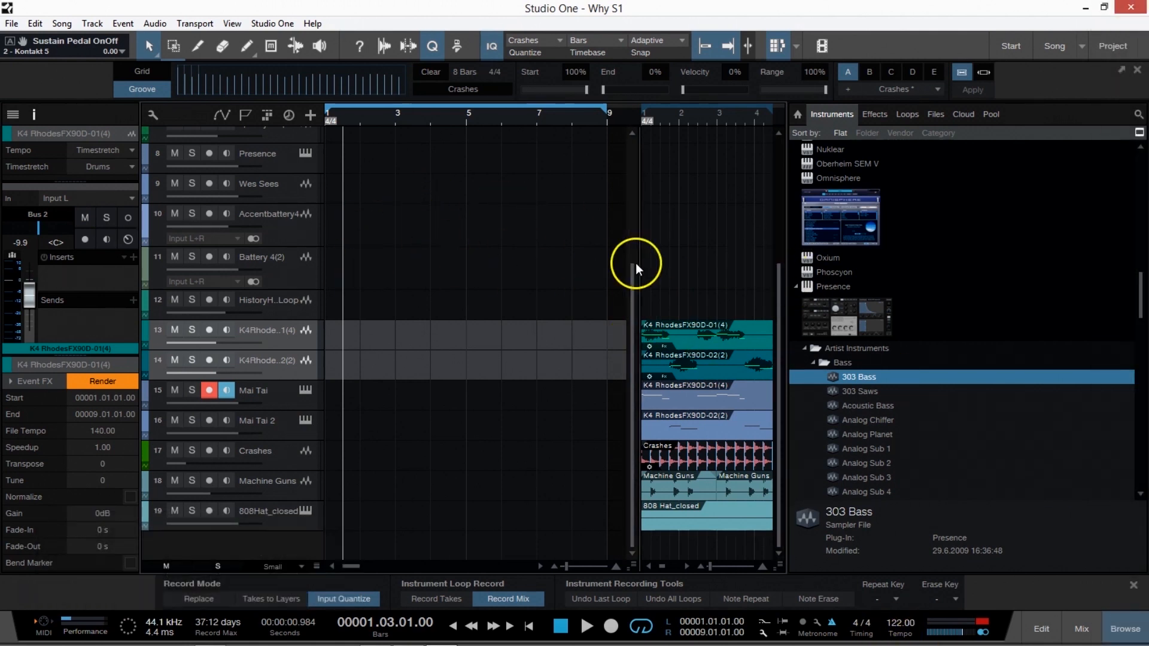
{"action": "left_click", "coordinate": [797, 48]}
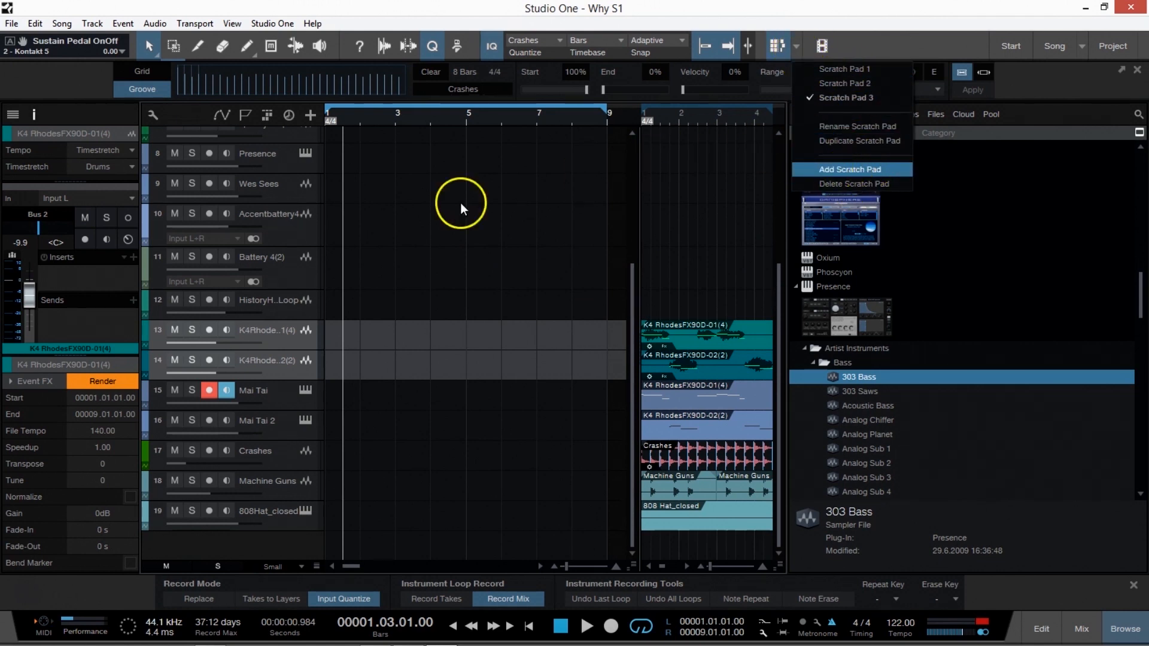
{"action": "left_click", "coordinate": [491, 207]}
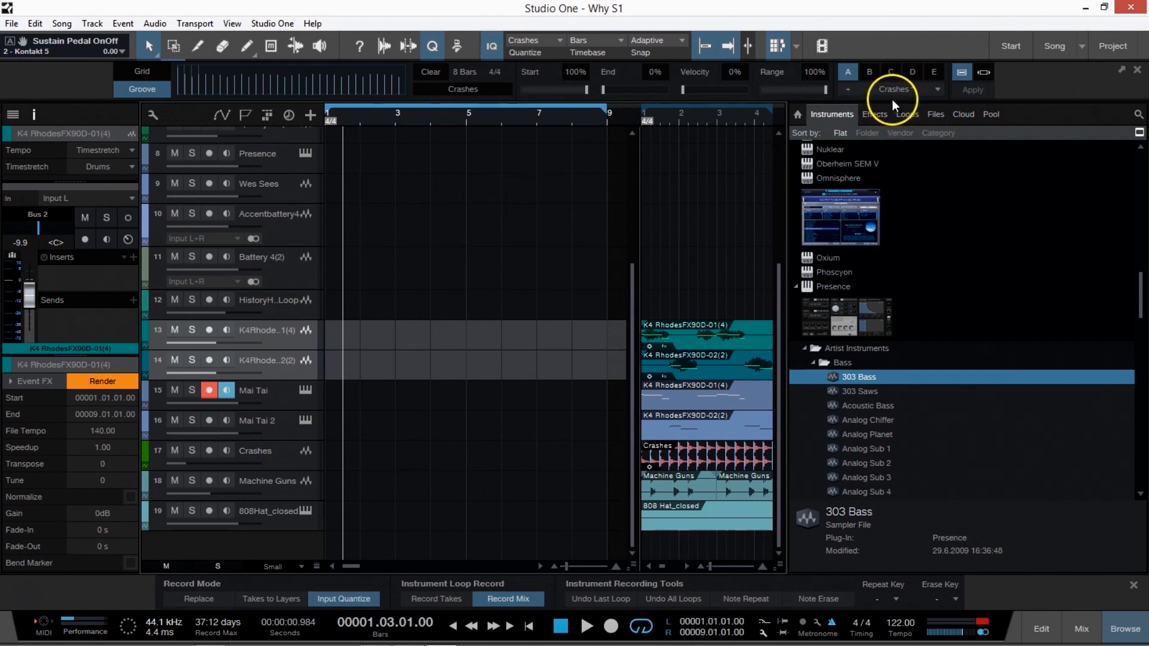
Hide the browser to widen the arrangement and return the playhead to the start of the song.
{"action": "left_click", "coordinate": [1118, 627]}
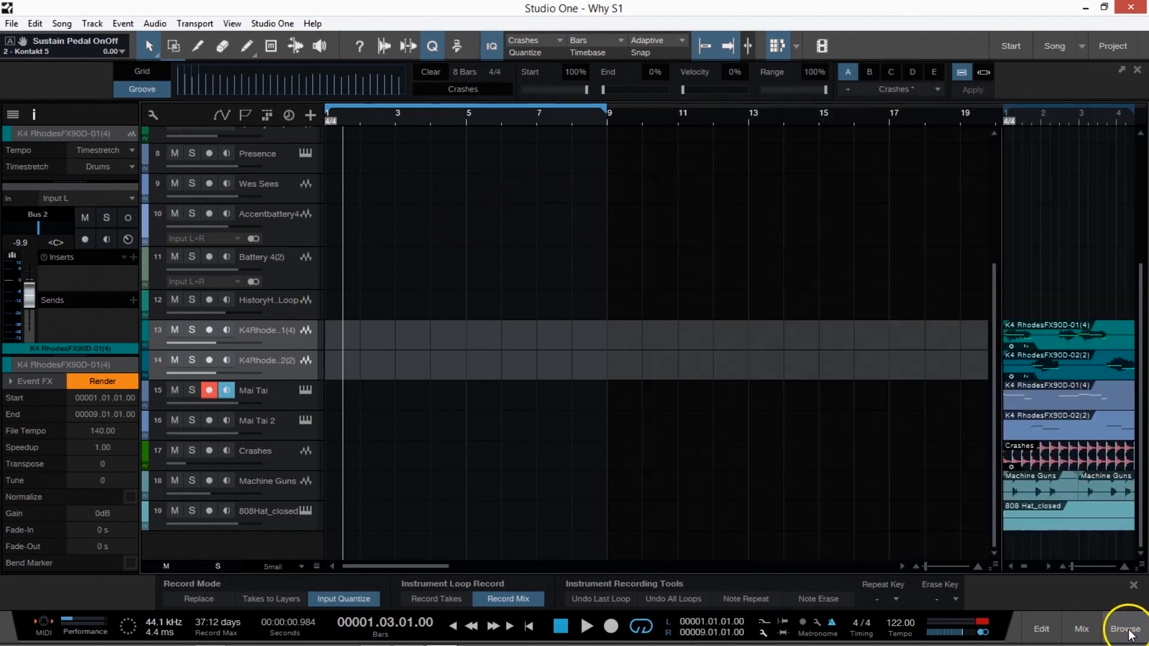
{"action": "left_click_drag", "start_coordinate": [994, 471], "coordinate": [993, 470]}
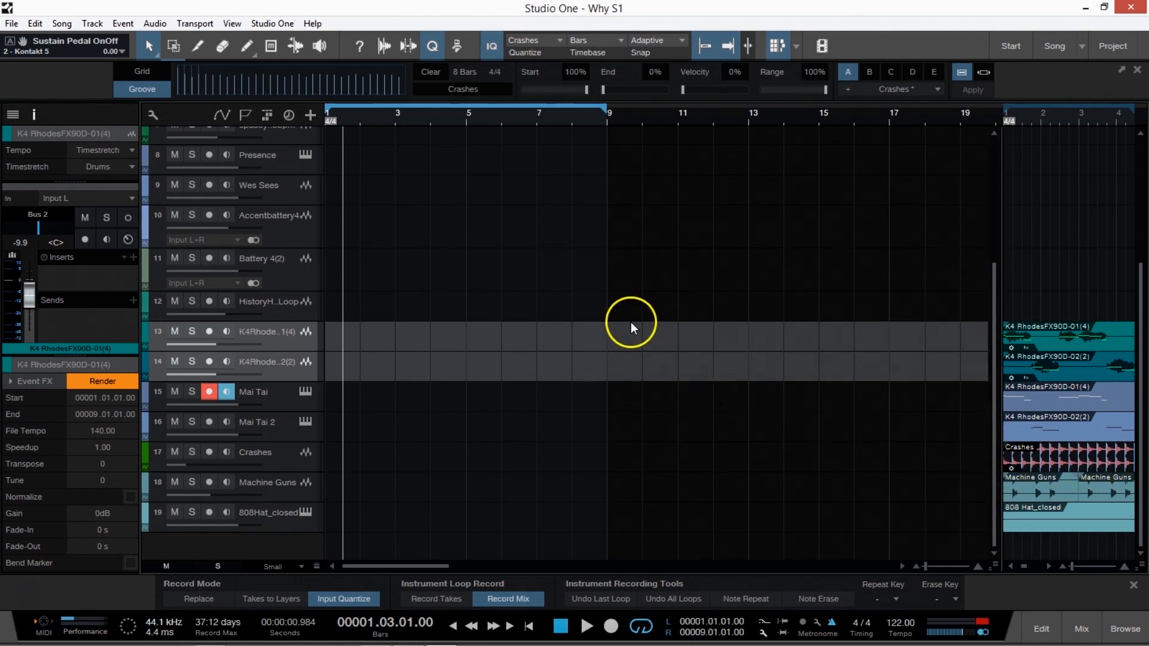
{"action": "left_click", "coordinate": [530, 626]}
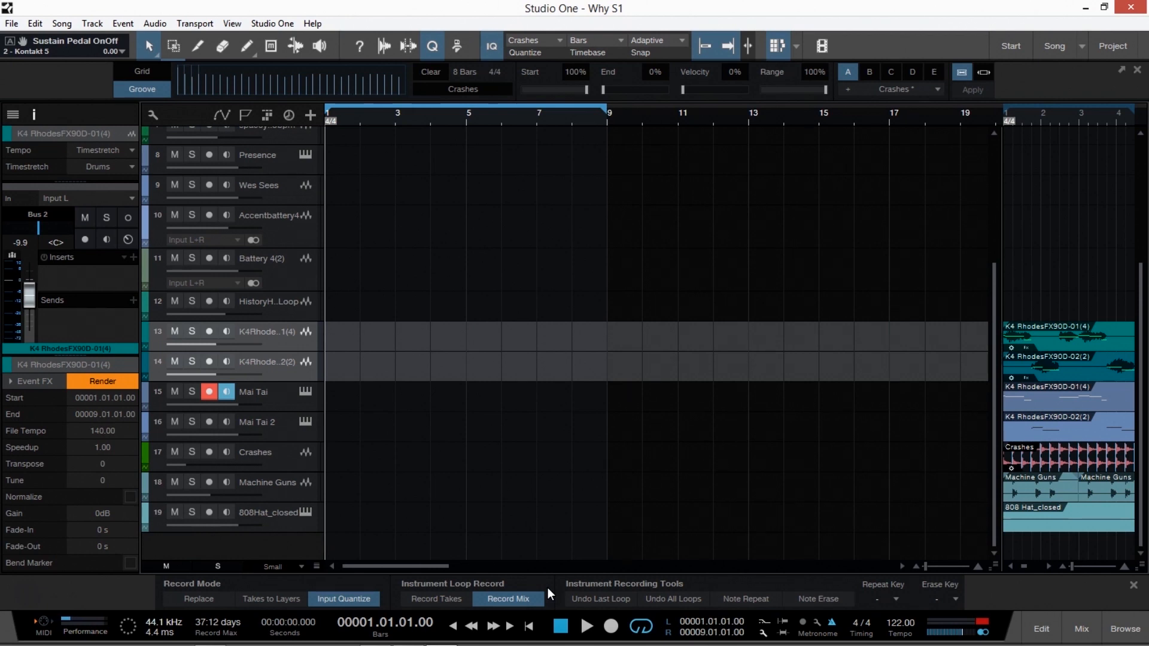
Look over the track list from the Vocal track down and place the playhead at bar 5.
{"action": "scroll", "coordinate": [376, 358], "scroll_direction": "up", "scroll_amount": 5}
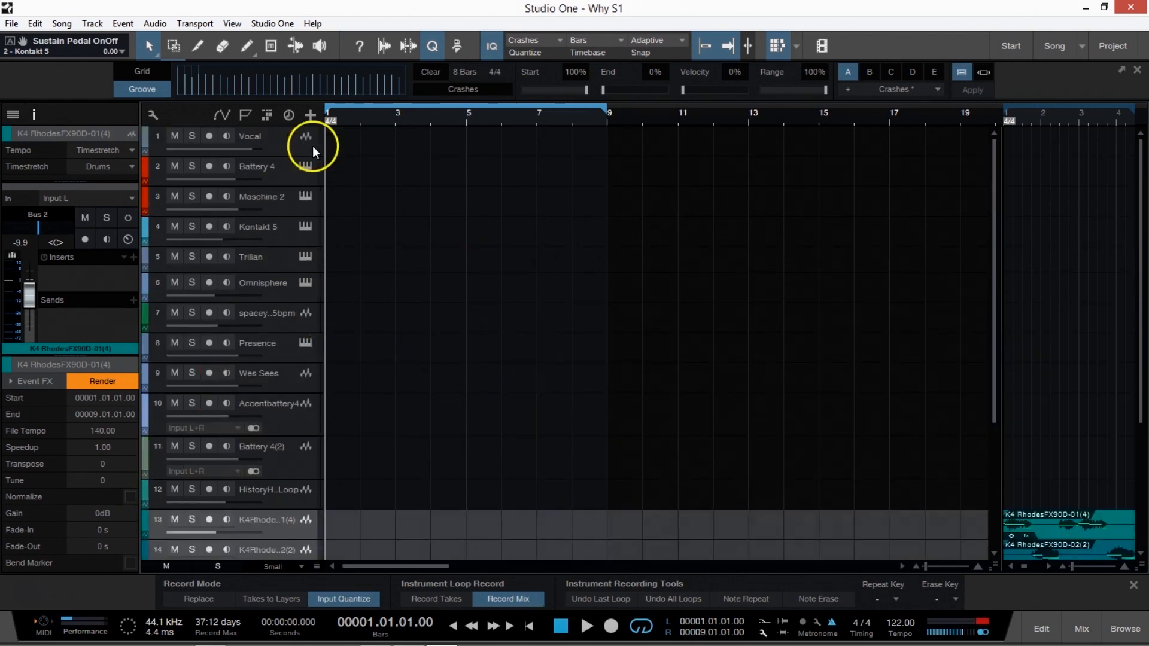
{"action": "left_click_drag", "start_coordinate": [354, 119], "coordinate": [365, 118]}
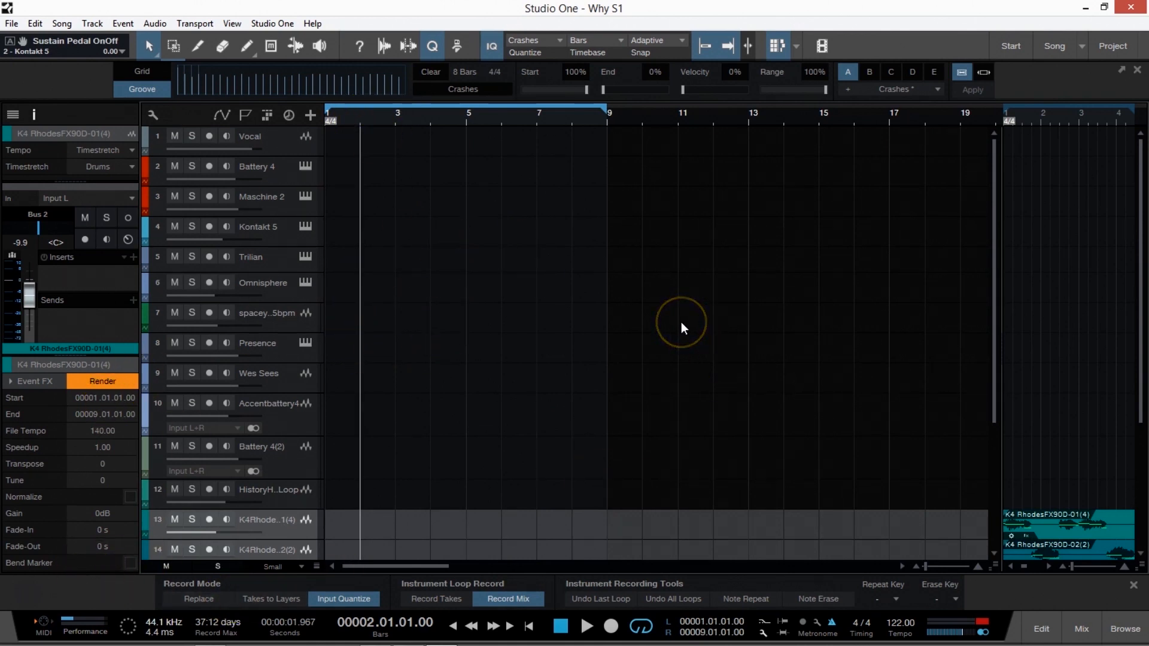
{"action": "scroll", "coordinate": [552, 311], "scroll_direction": "down", "scroll_amount": 2}
{"action": "scroll", "coordinate": [551, 310], "scroll_direction": "up", "scroll_amount": 2}
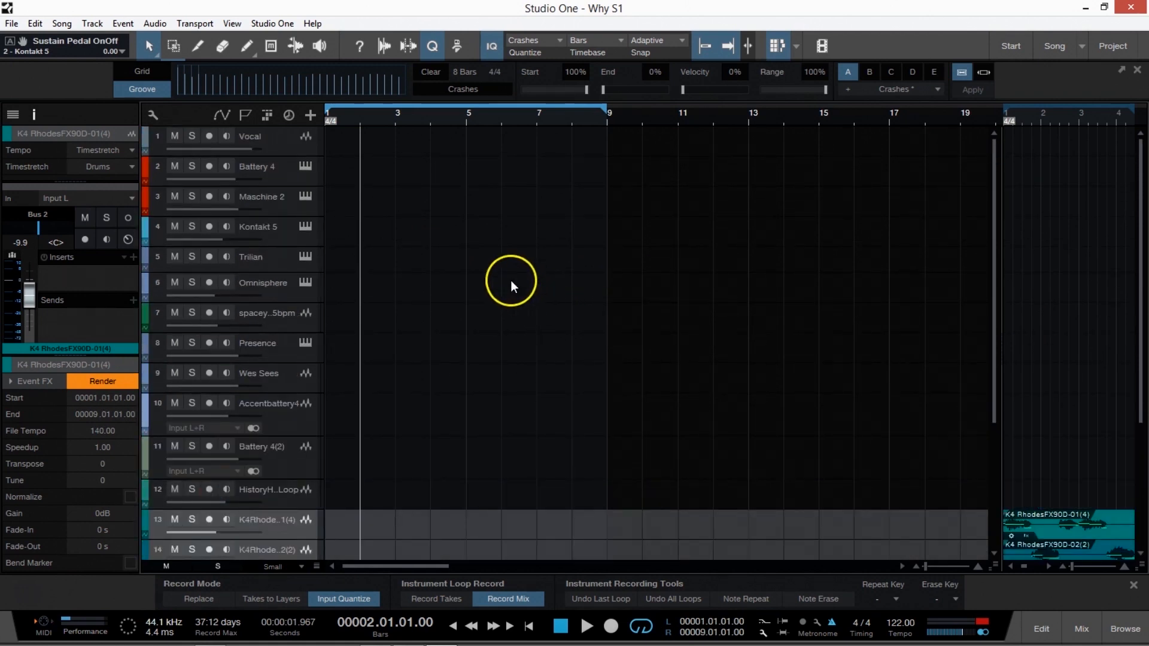
{"action": "left_click", "coordinate": [467, 116]}
Demonstrate zooming the arrangement timeline out and back in around the eight-bar loop.
{"action": "scroll", "coordinate": [467, 116], "scroll_direction": "down", "scroll_amount": 3}
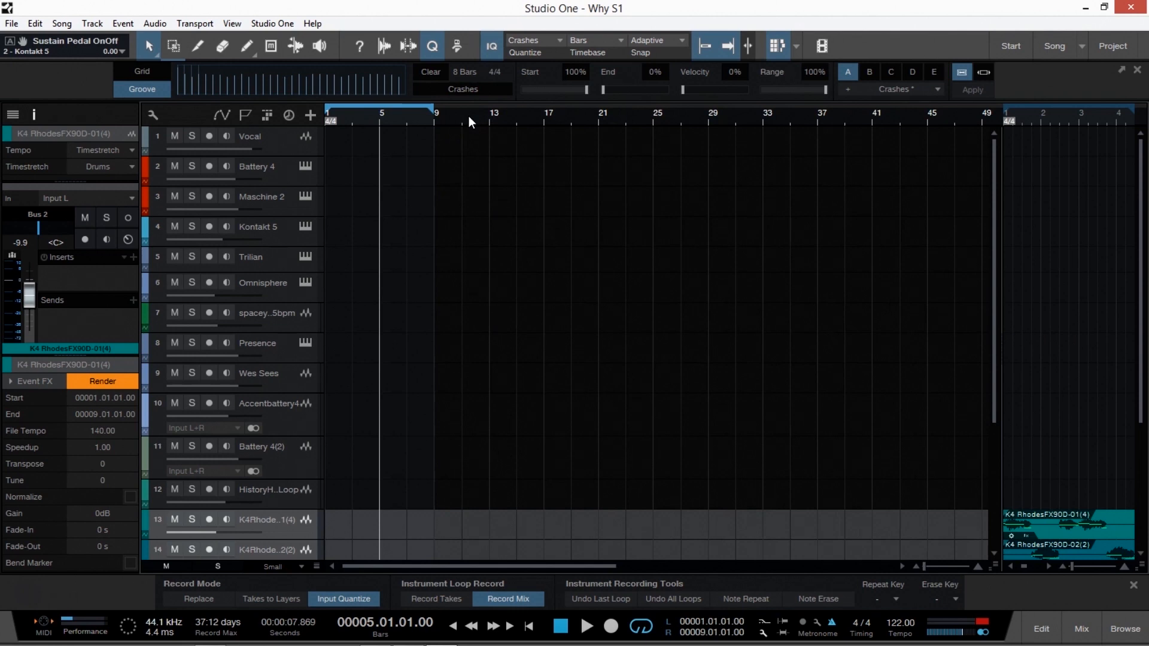
{"action": "scroll", "coordinate": [402, 116], "scroll_direction": "up", "scroll_amount": 4}
{"action": "scroll", "coordinate": [404, 117], "scroll_direction": "down", "scroll_amount": 5}
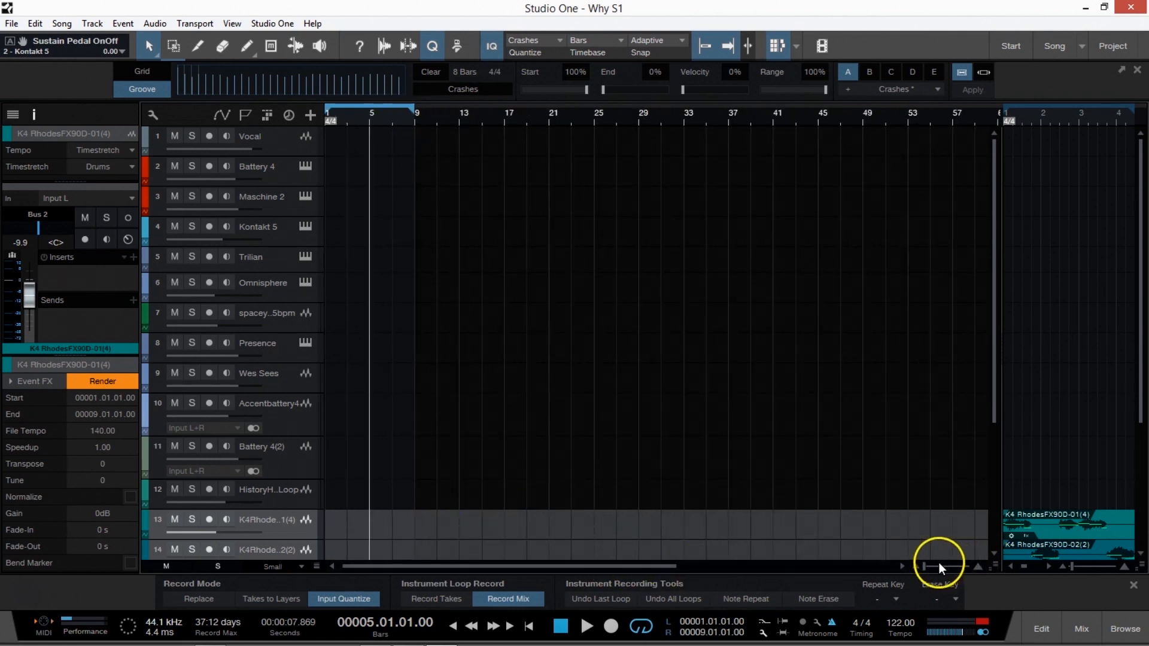
{"action": "left_click", "coordinate": [916, 566]}
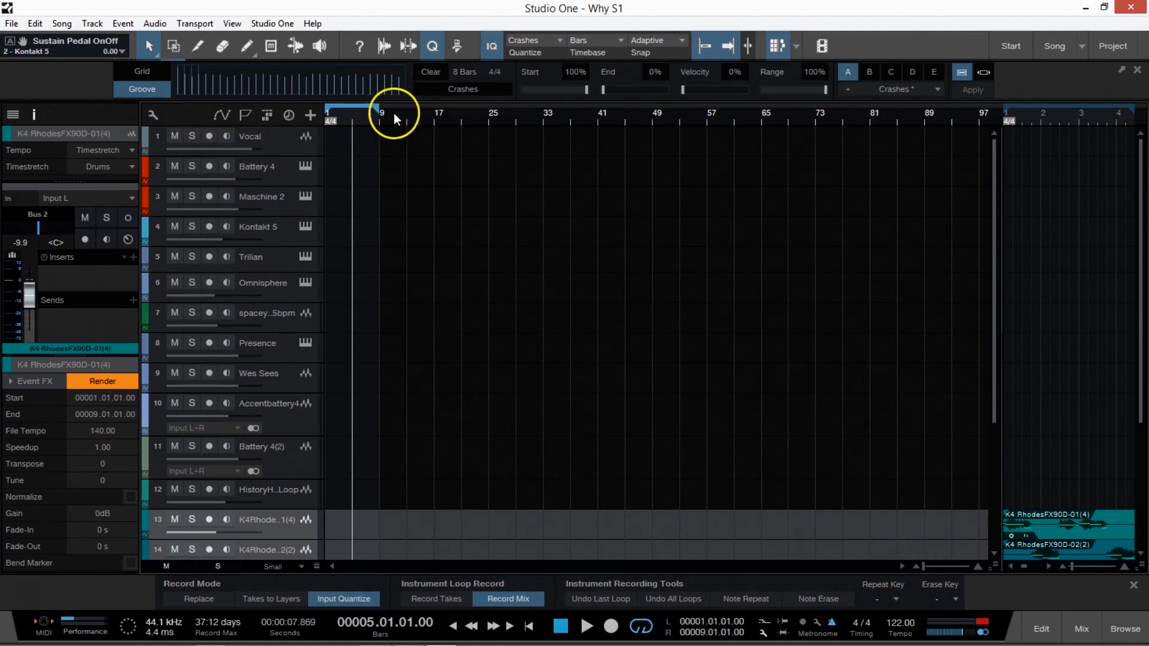
{"action": "left_click_drag", "start_coordinate": [394, 113], "coordinate": [365, 117]}
{"action": "left_click_drag", "start_coordinate": [543, 566], "coordinate": [469, 566]}
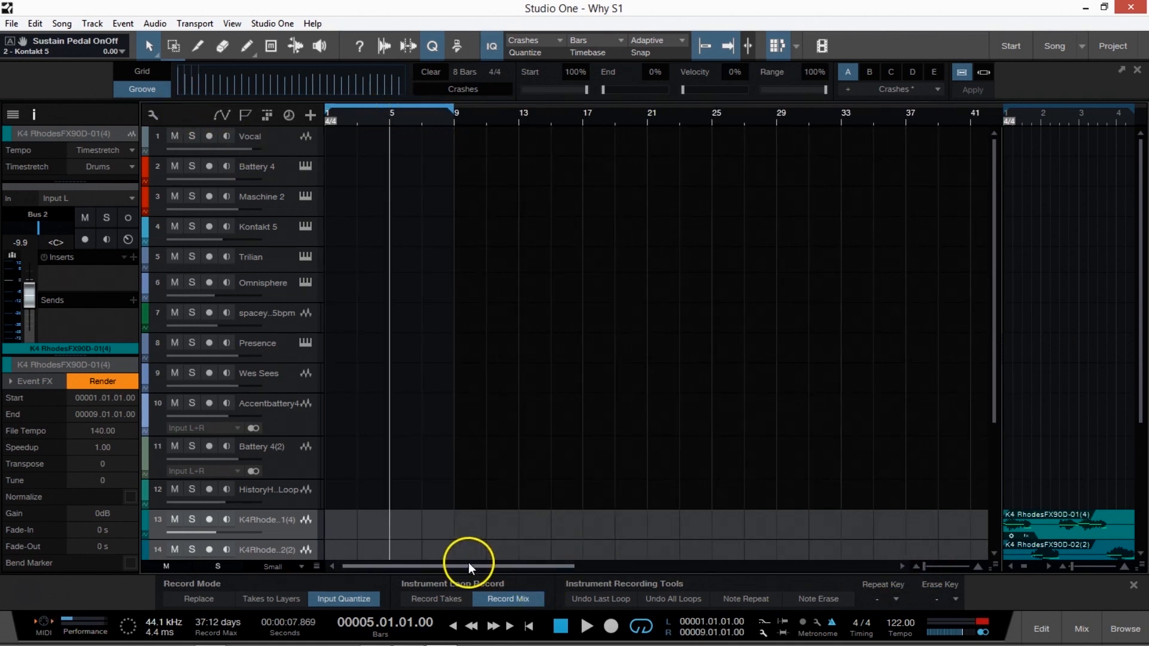
Select the tracks one after another from Vocal down to Presence to show how record arm and monitoring follow the selection.
{"action": "left_click", "coordinate": [293, 146]}
{"action": "left_click", "coordinate": [283, 174]}
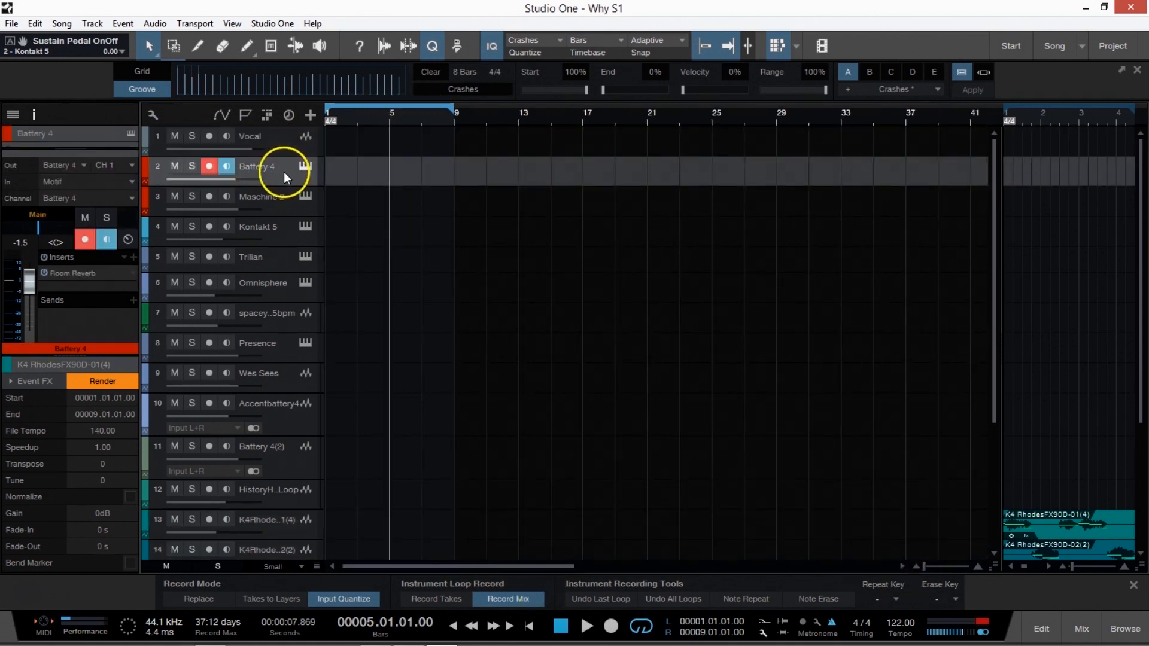
{"action": "left_click", "coordinate": [289, 196]}
{"action": "left_click", "coordinate": [286, 228]}
{"action": "left_click", "coordinate": [288, 257]}
{"action": "left_click", "coordinate": [286, 286]}
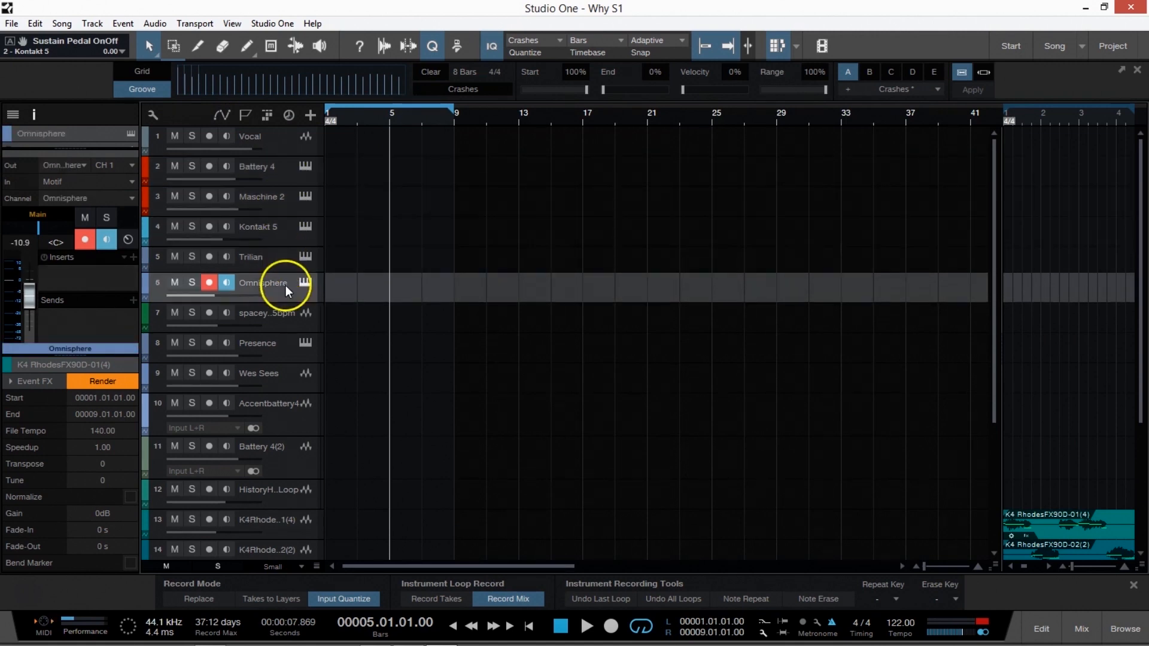
{"action": "left_click", "coordinate": [302, 336]}
{"action": "left_click", "coordinate": [288, 290]}
{"action": "left_click", "coordinate": [281, 336]}
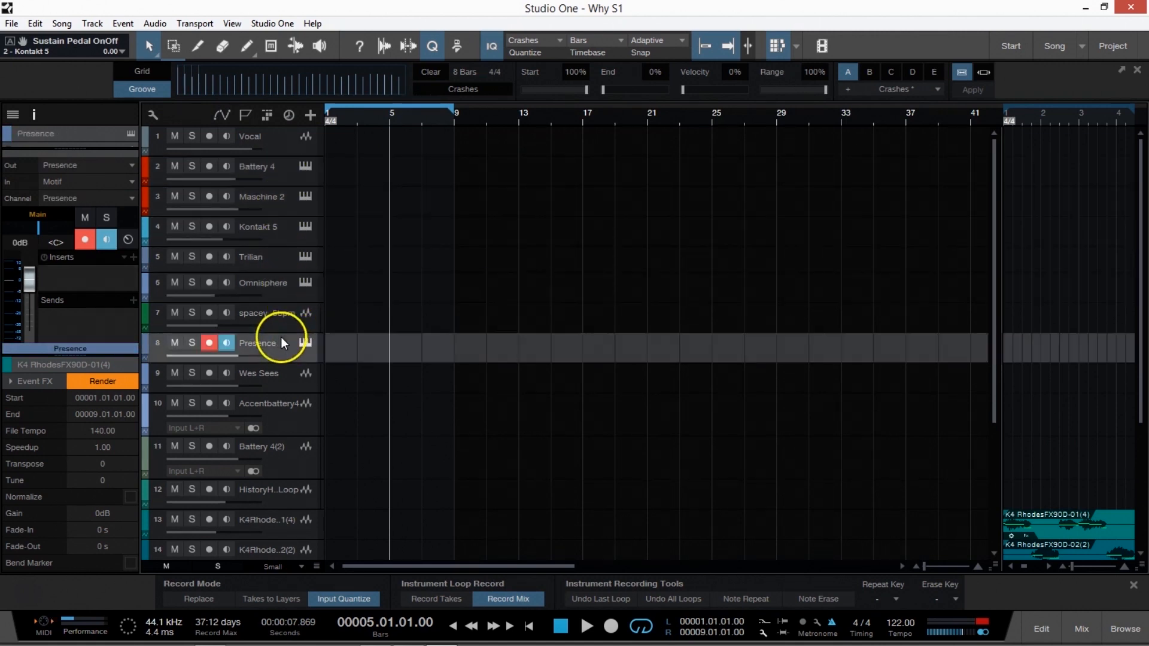
Continue selecting tracks below Presence, compare Mai Tai and Mai Tai 2, and leave the first Mai Tai track selected.
{"action": "left_click", "coordinate": [296, 453]}
{"action": "left_click", "coordinate": [293, 430]}
{"action": "left_click", "coordinate": [340, 482]}
{"action": "scroll", "coordinate": [403, 461], "scroll_direction": "down", "scroll_amount": 3}
{"action": "left_click", "coordinate": [275, 366]}
{"action": "left_click", "coordinate": [278, 392]}
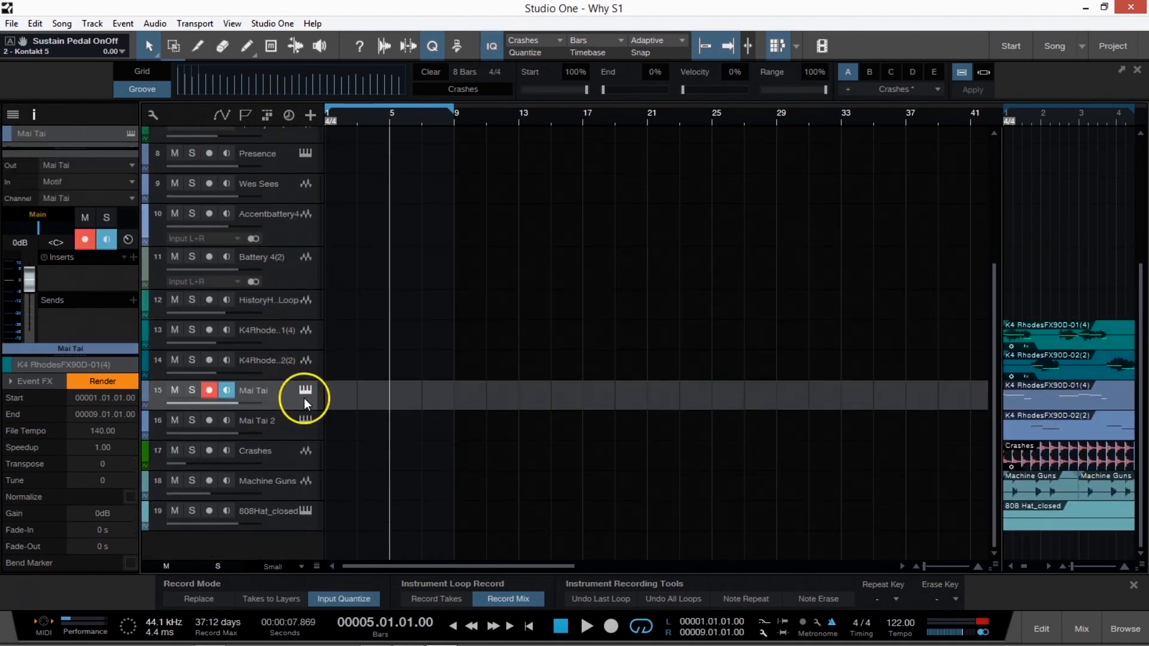
{"action": "left_click", "coordinate": [293, 429]}
{"action": "left_click", "coordinate": [282, 398]}
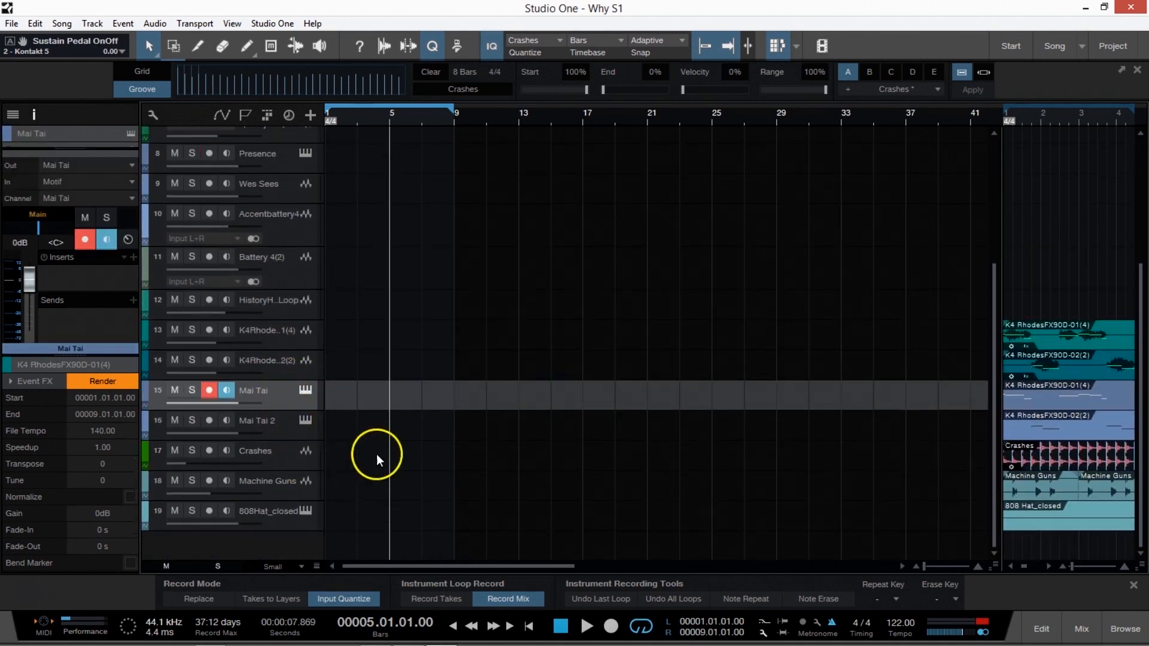
Open the Mai Tai track's instrument editor, move its window clear of the track list, and close it.
{"action": "left_click", "coordinate": [306, 390]}
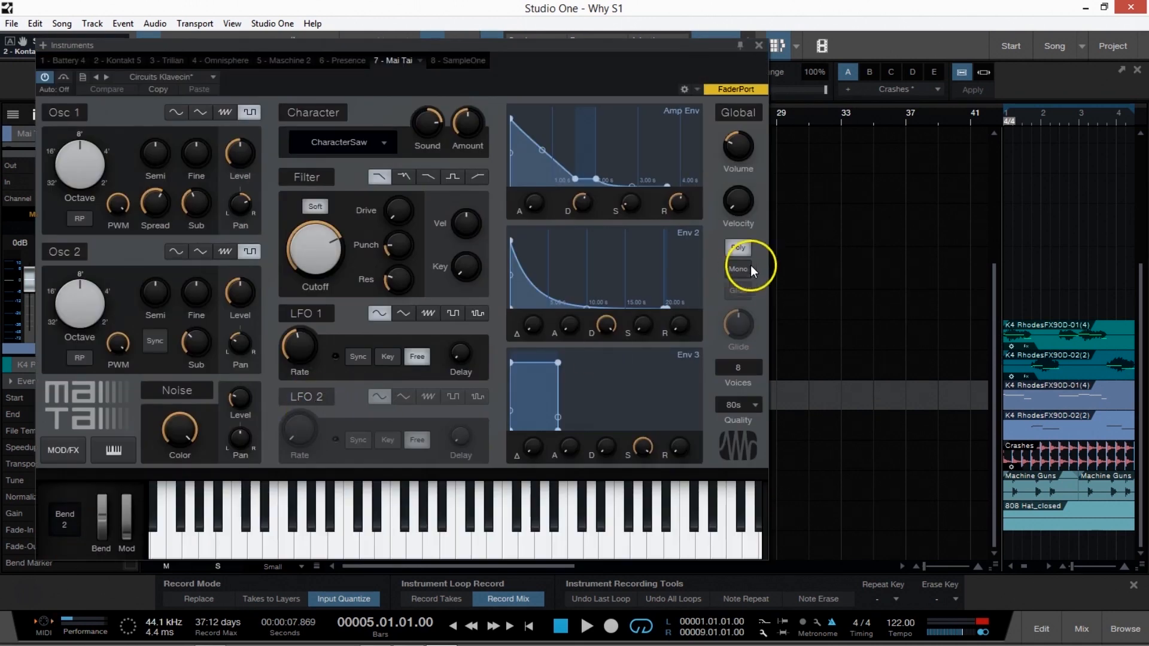
{"action": "left_click_drag", "start_coordinate": [649, 54], "coordinate": [936, 35]}
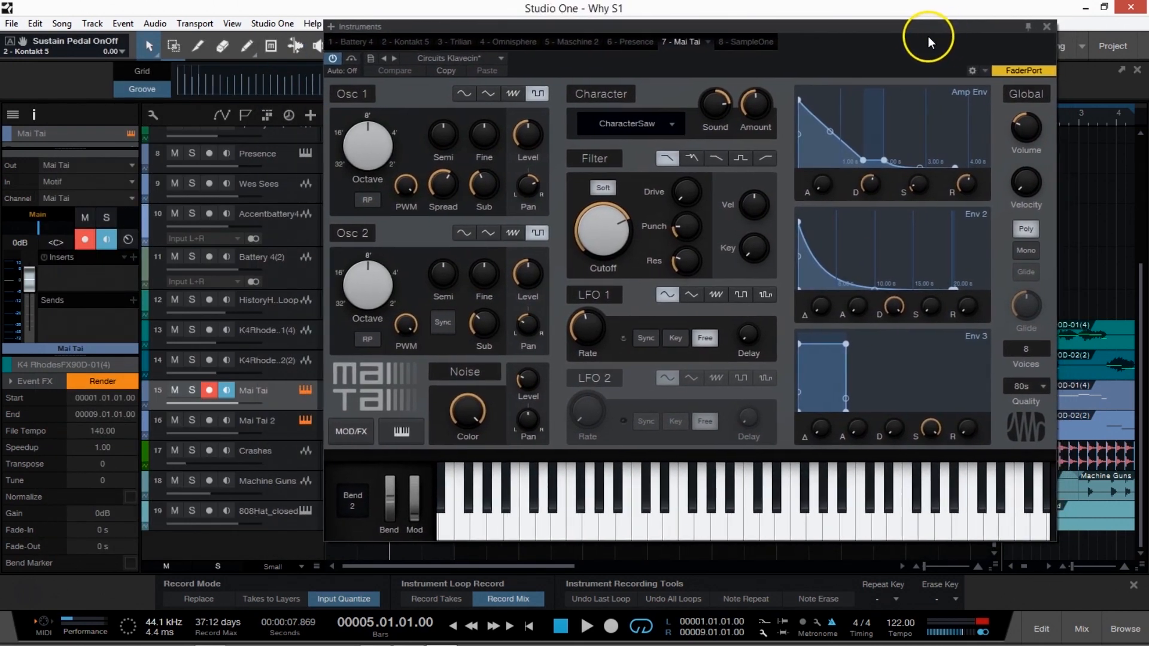
{"action": "left_click", "coordinate": [1047, 26]}
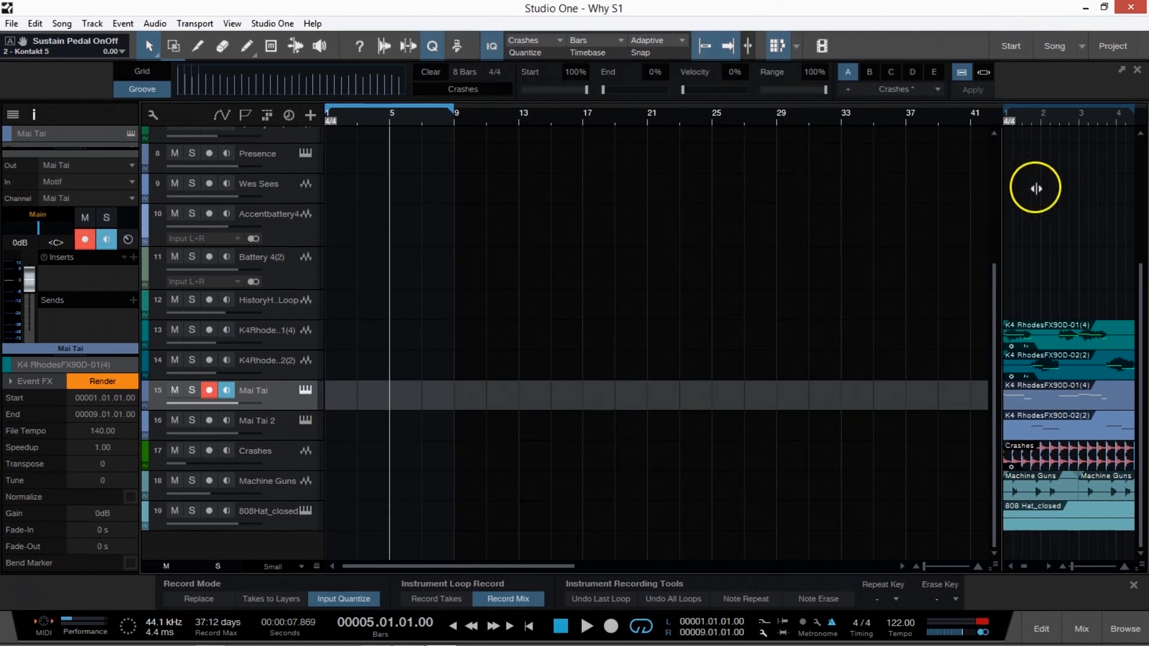